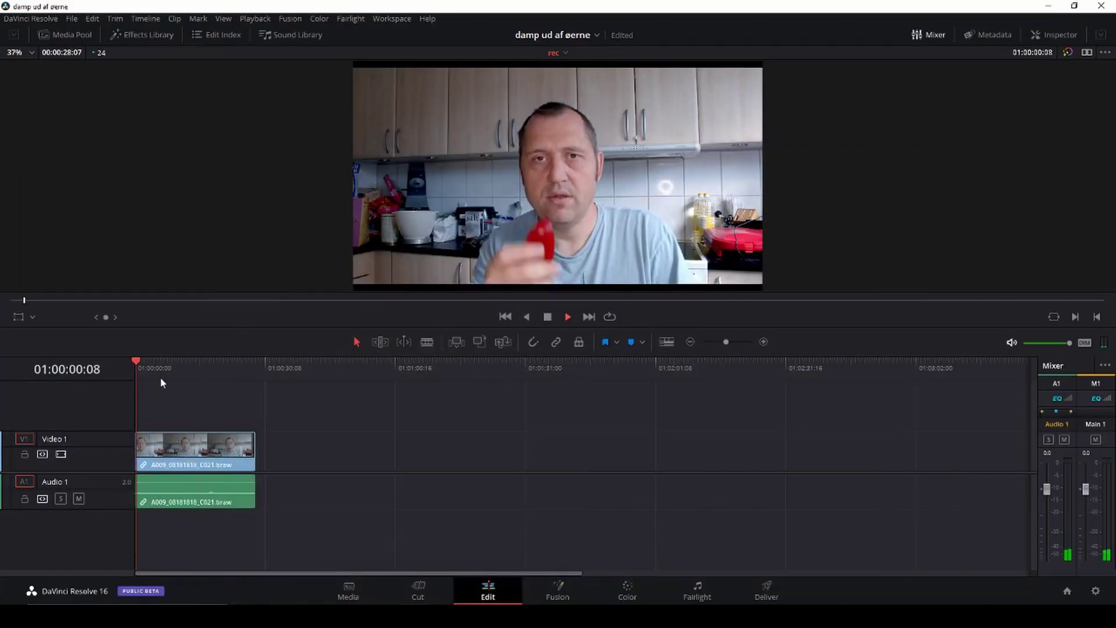
# Move the playhead to about eight seconds into the chili clip.
pyautogui.click(187, 364)
pyautogui.click(228, 370)
pyautogui.click(173, 370)
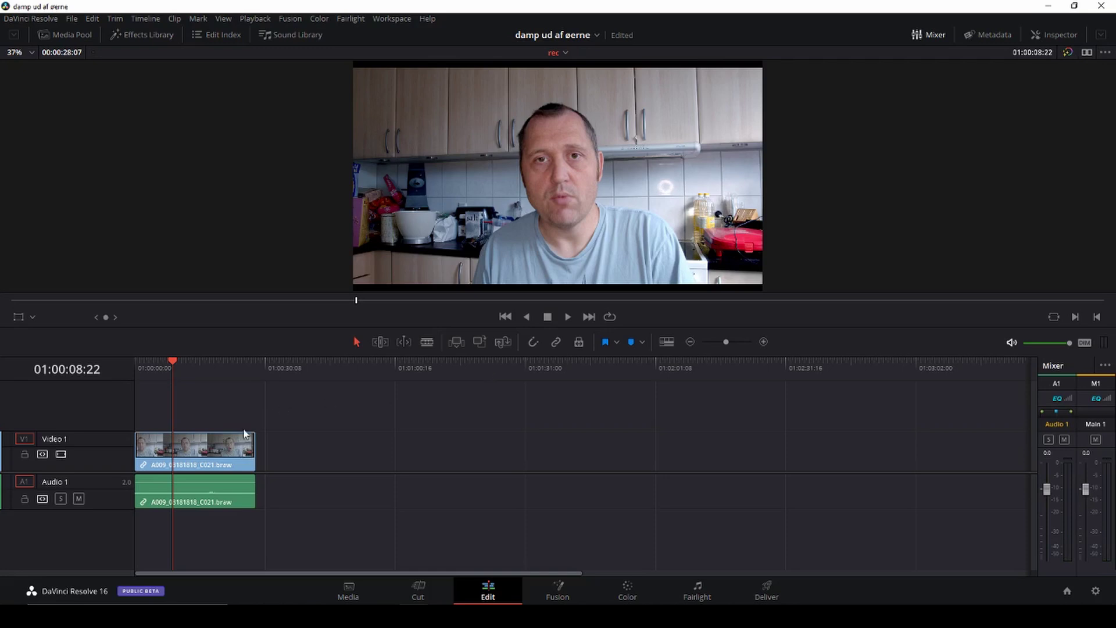
# Alt-drag the chili clip onto a new Video 2 track, then disable the Video 1 original.
pyautogui.click(227, 450)
pyautogui.moveTo(227, 449); pyautogui.dragTo(211, 420)
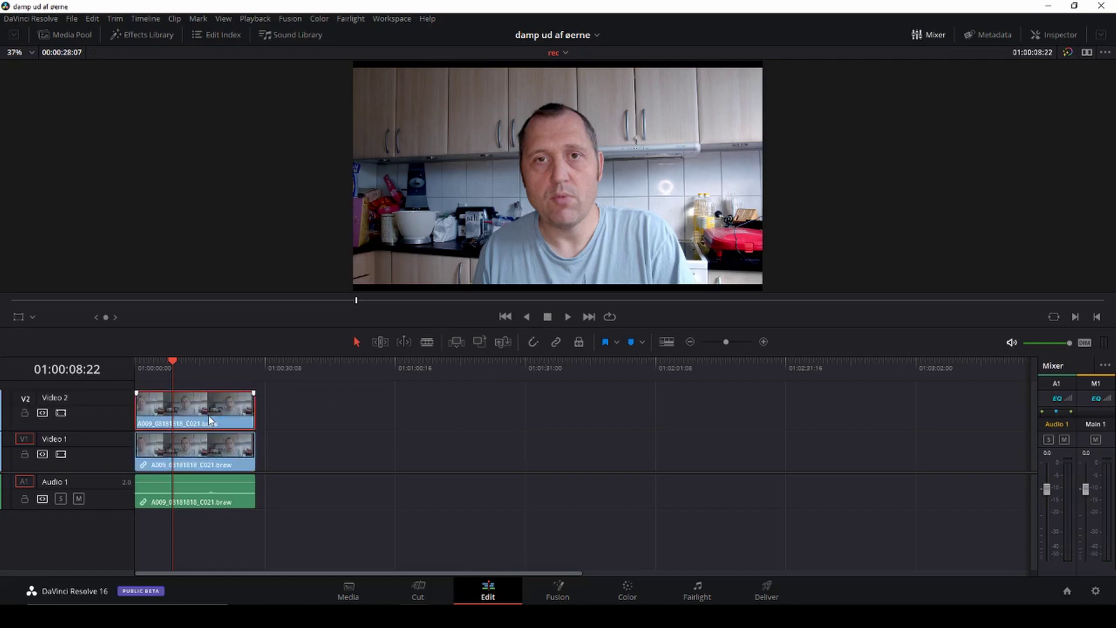
pyautogui.click(192, 455)
pyautogui.press('d')
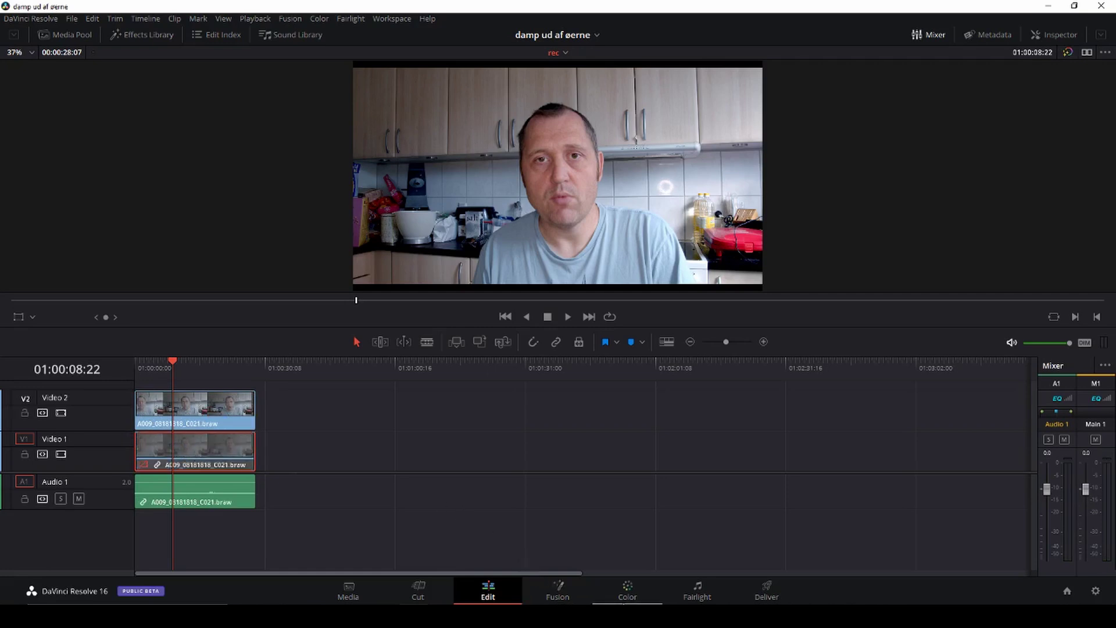
# On the Color page, add serial node 02 and move to a frame about fifteen seconds in.
pyautogui.click(630, 586)
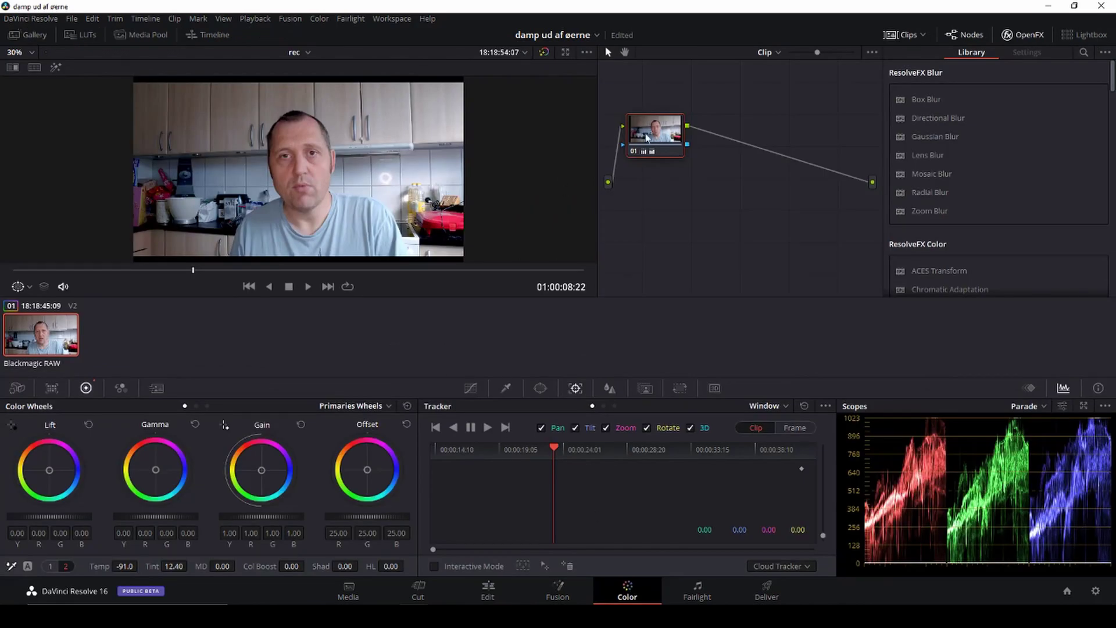
pyautogui.hotkey('alt', 's')
pyautogui.moveTo(743, 138); pyautogui.dragTo(766, 141)
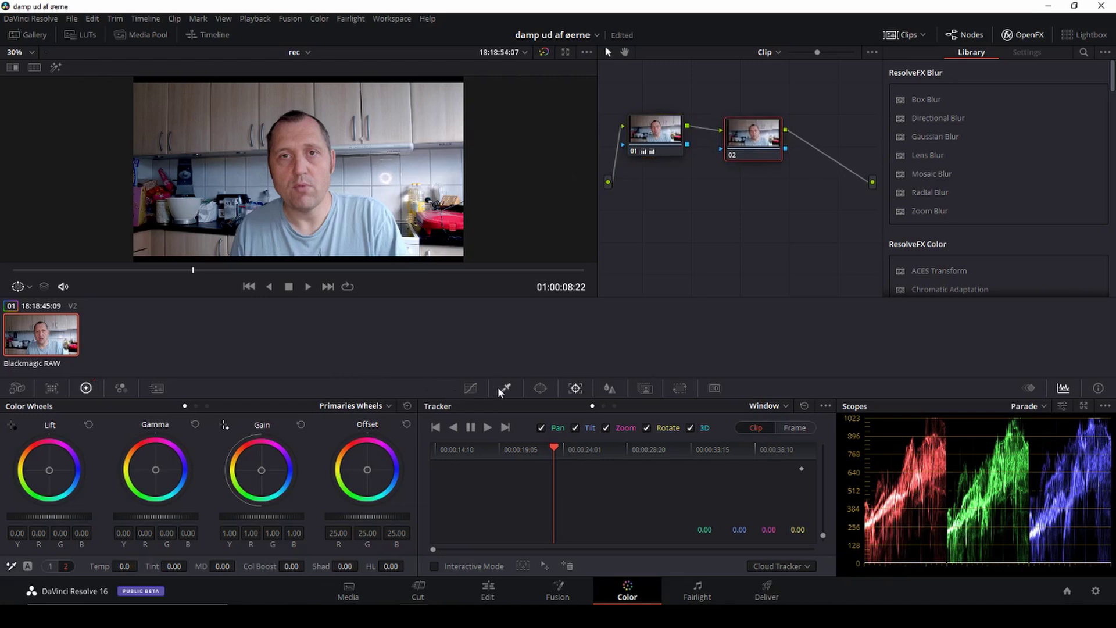
pyautogui.moveTo(195, 273); pyautogui.dragTo(335, 284)
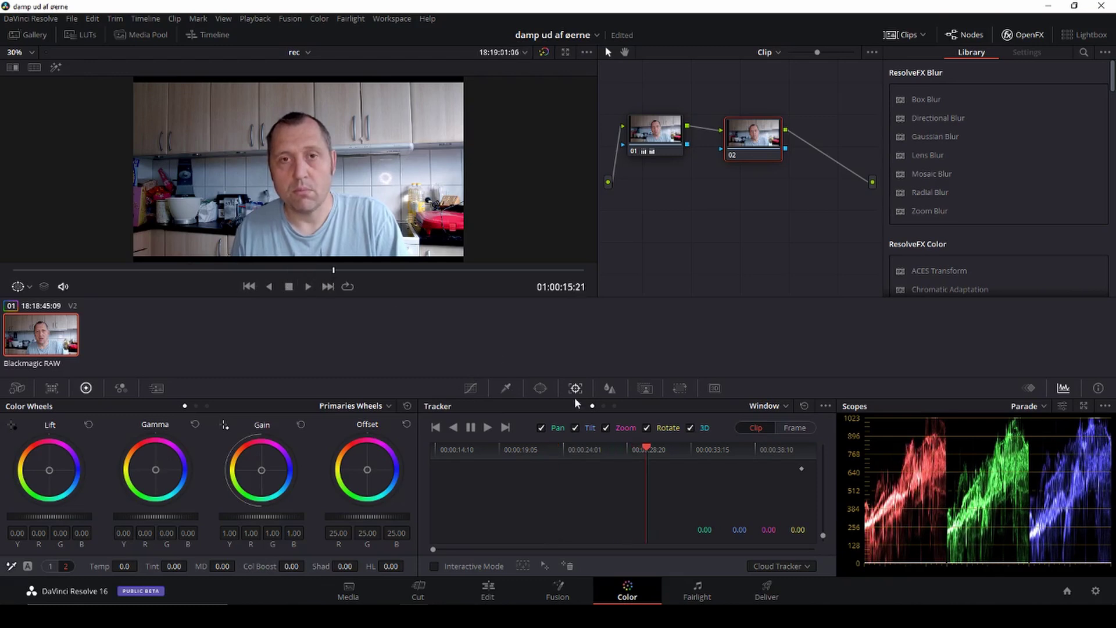
# Key the face with the HSL qualifier (hue centre 25.2), then clean the matte: Clean Black 5.0, Denoise 3.9.
pyautogui.click(506, 390)
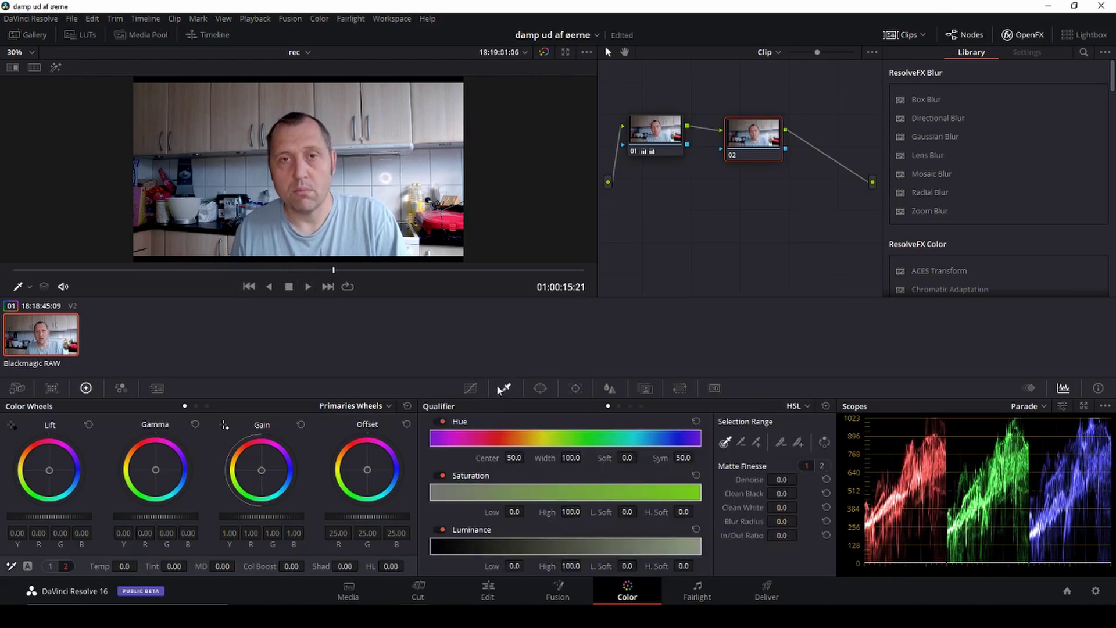
pyautogui.click(55, 67)
pyautogui.moveTo(296, 135)
pyautogui.mouseDown()
pyautogui.moveTo(323, 206)
pyautogui.moveTo(313, 218)
pyautogui.moveTo(285, 198)
pyautogui.moveTo(330, 207)
pyautogui.mouseUp()
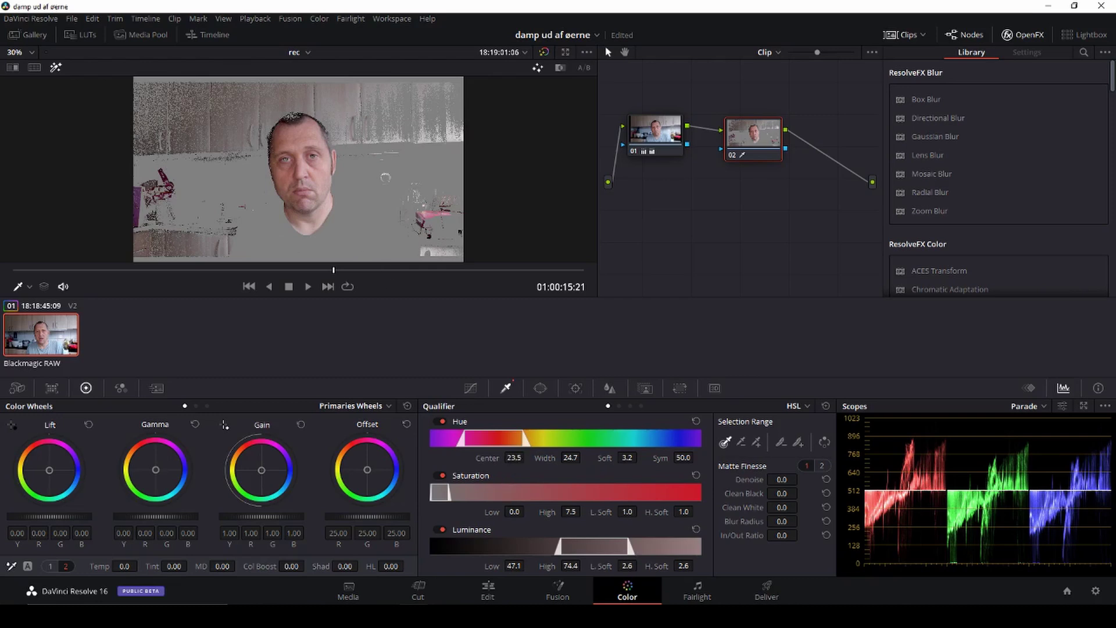
pyautogui.moveTo(528, 457); pyautogui.dragTo(584, 457)
pyautogui.moveTo(514, 514); pyautogui.dragTo(583, 512)
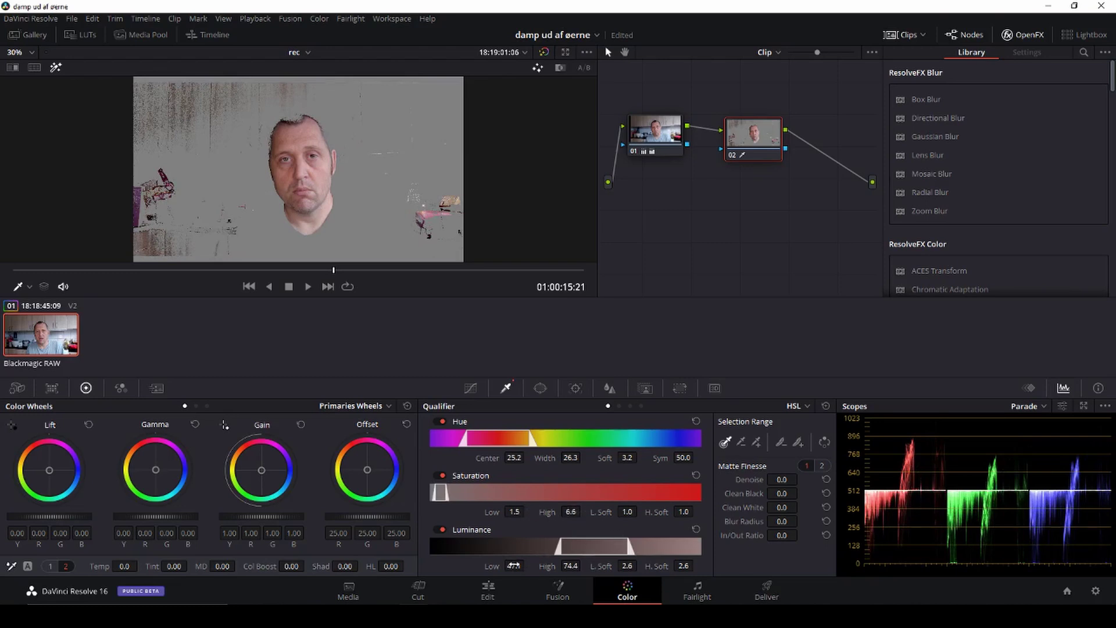
pyautogui.moveTo(527, 564); pyautogui.dragTo(585, 565)
pyautogui.moveTo(781, 493); pyautogui.dragTo(801, 506)
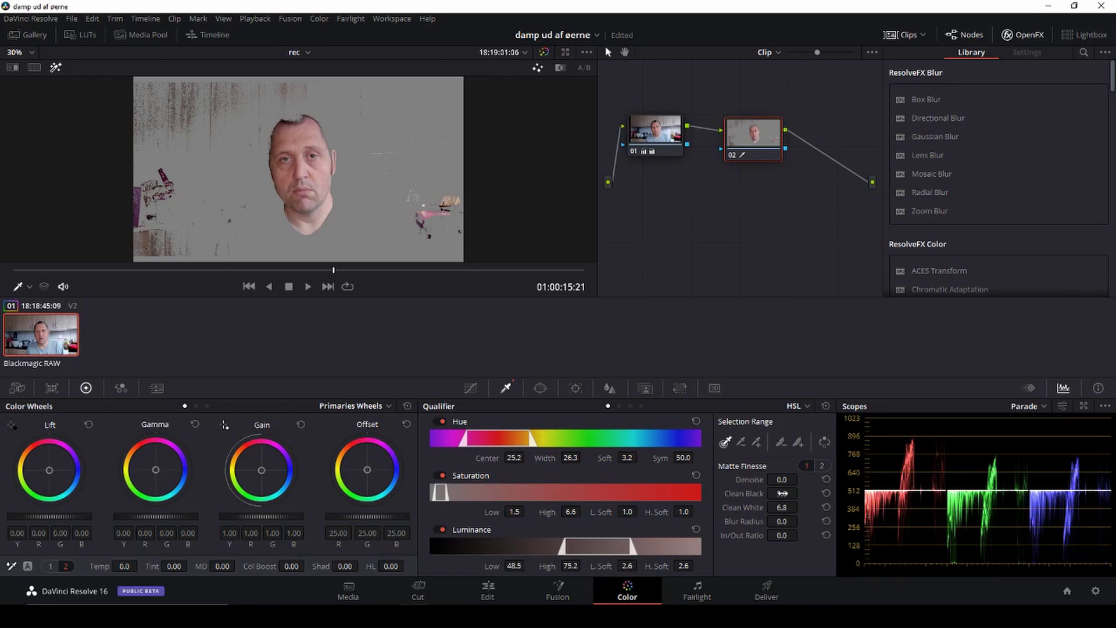
pyautogui.moveTo(782, 479); pyautogui.dragTo(800, 479)
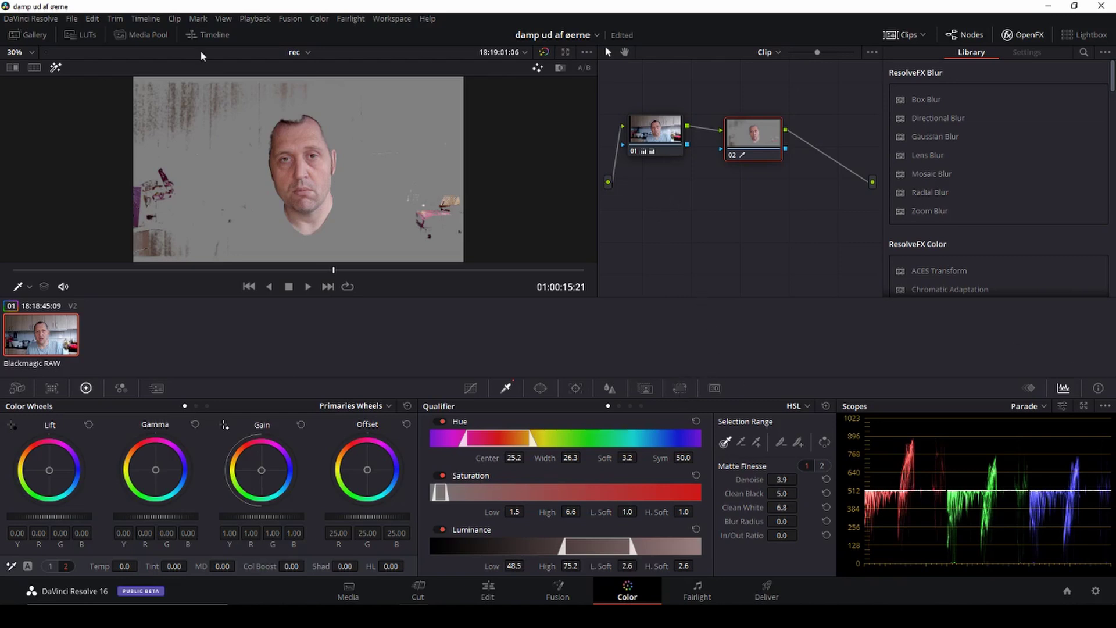
# Turn off highlight and add a static Color Corrector keyframe for node 02 at the clip start.
pyautogui.click(55, 67)
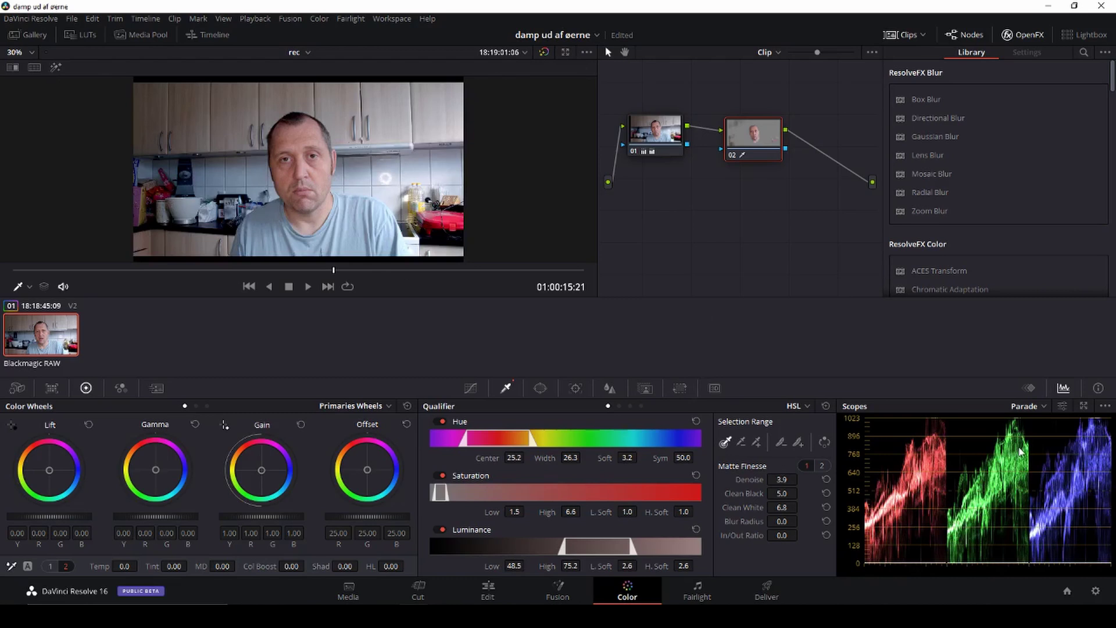
pyautogui.click(1029, 388)
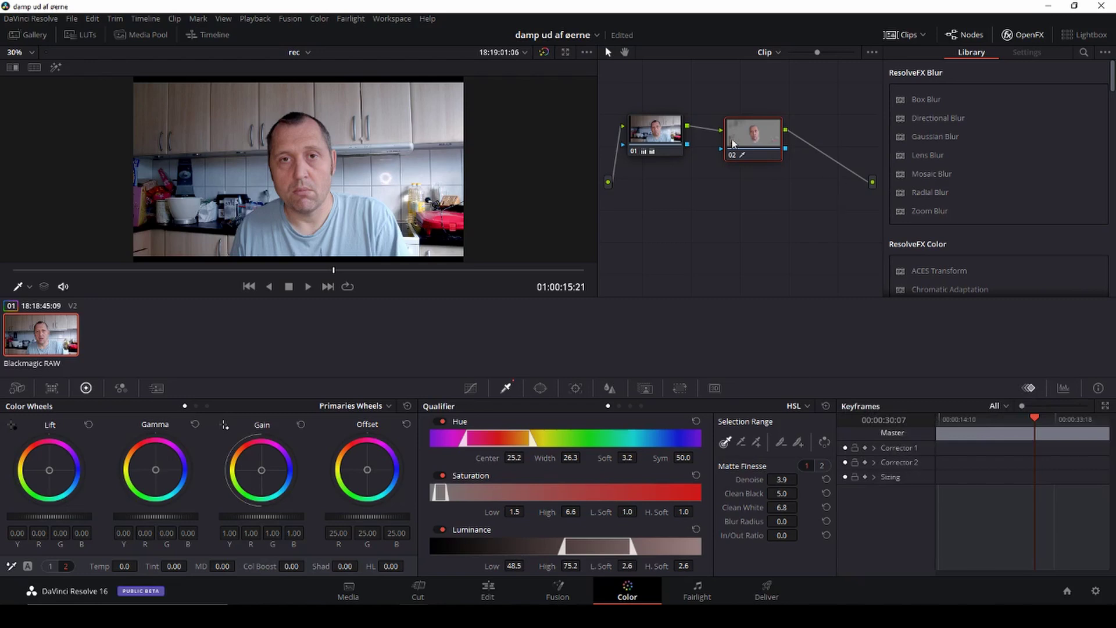
pyautogui.click(873, 463)
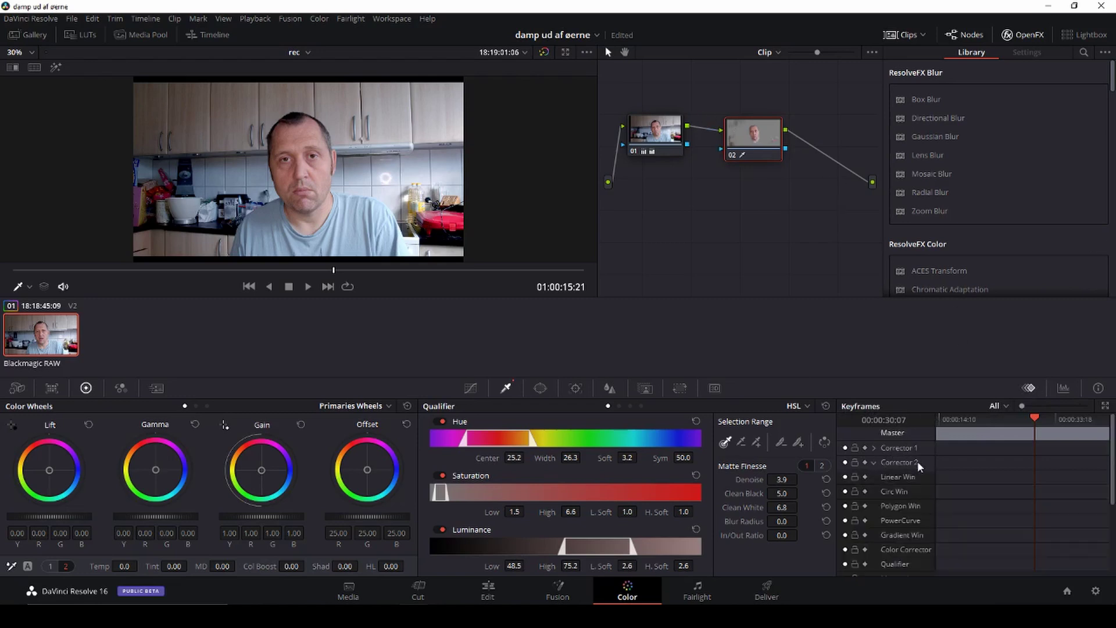
pyautogui.scroll(-3, 925, 476)
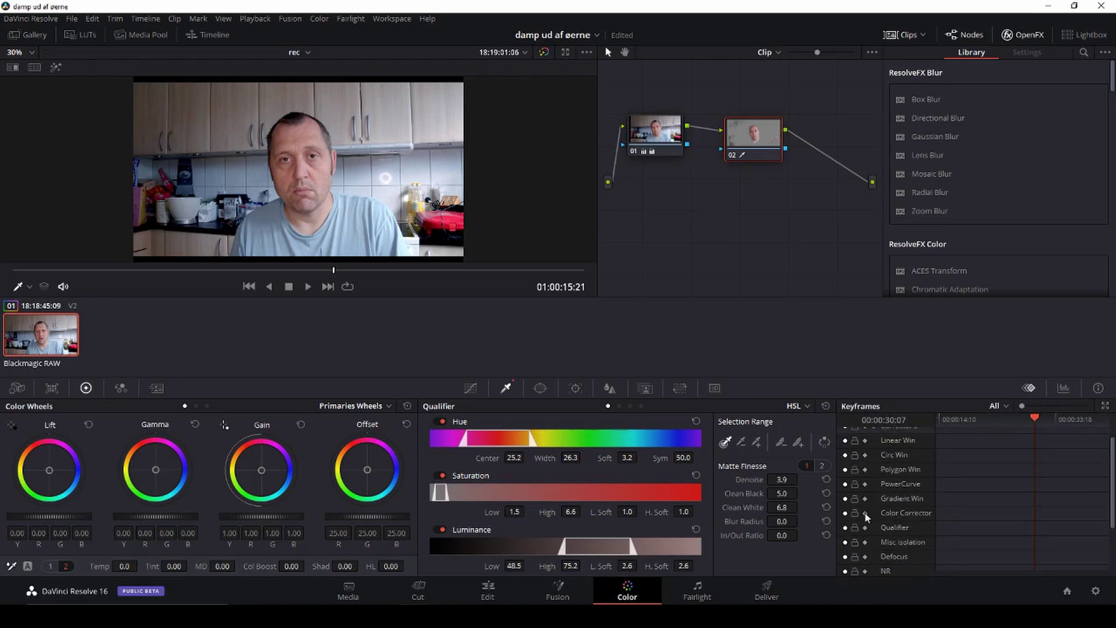
pyautogui.moveTo(1034, 419); pyautogui.dragTo(927, 436)
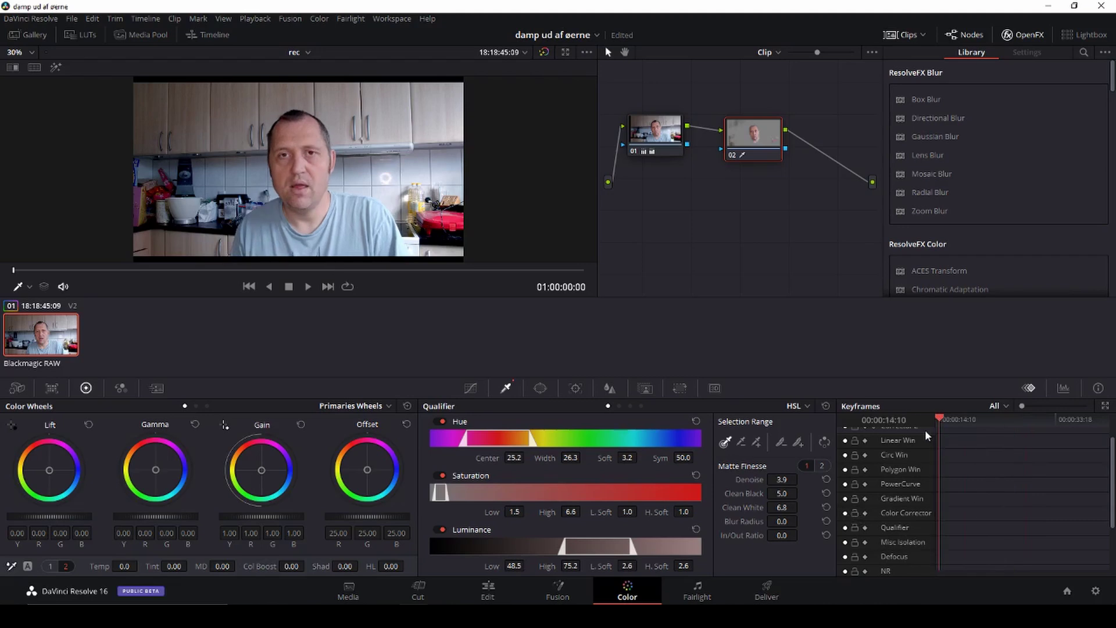
pyautogui.rightClick(942, 515)
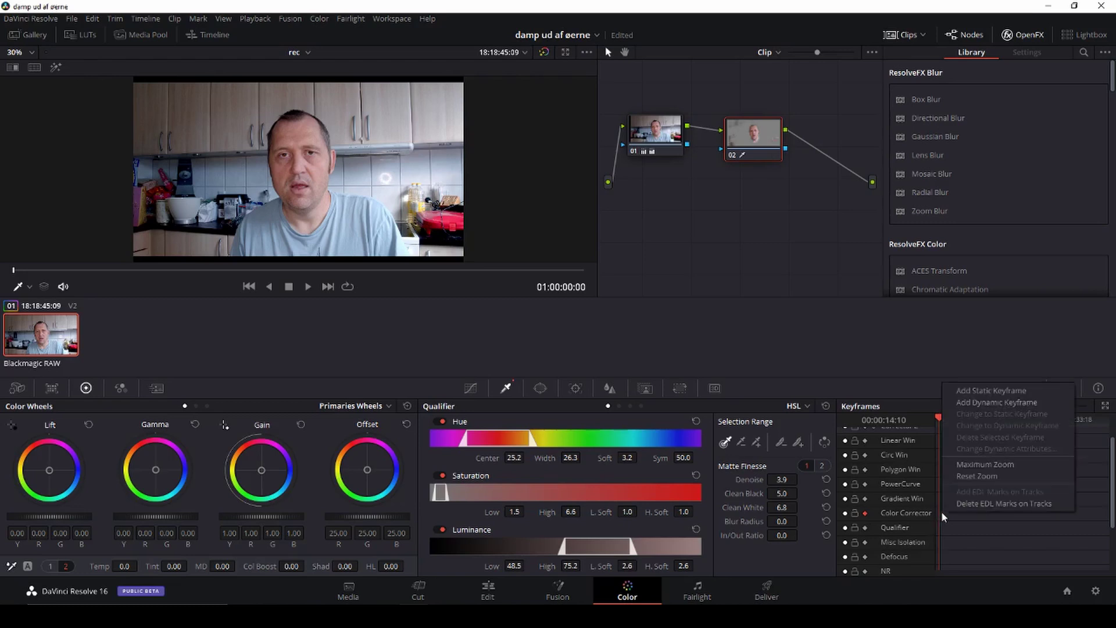
pyautogui.click(986, 391)
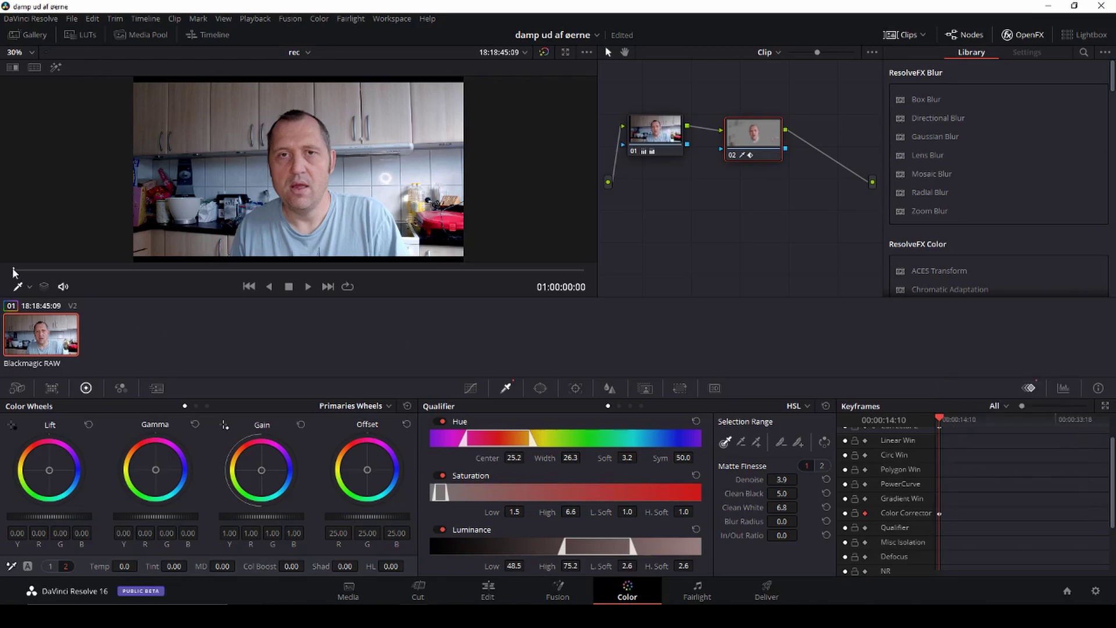
# Add a dynamic Color Corrector keyframe at about 17 seconds, where the mouth opens.
pyautogui.moveTo(15, 274); pyautogui.dragTo(284, 301)
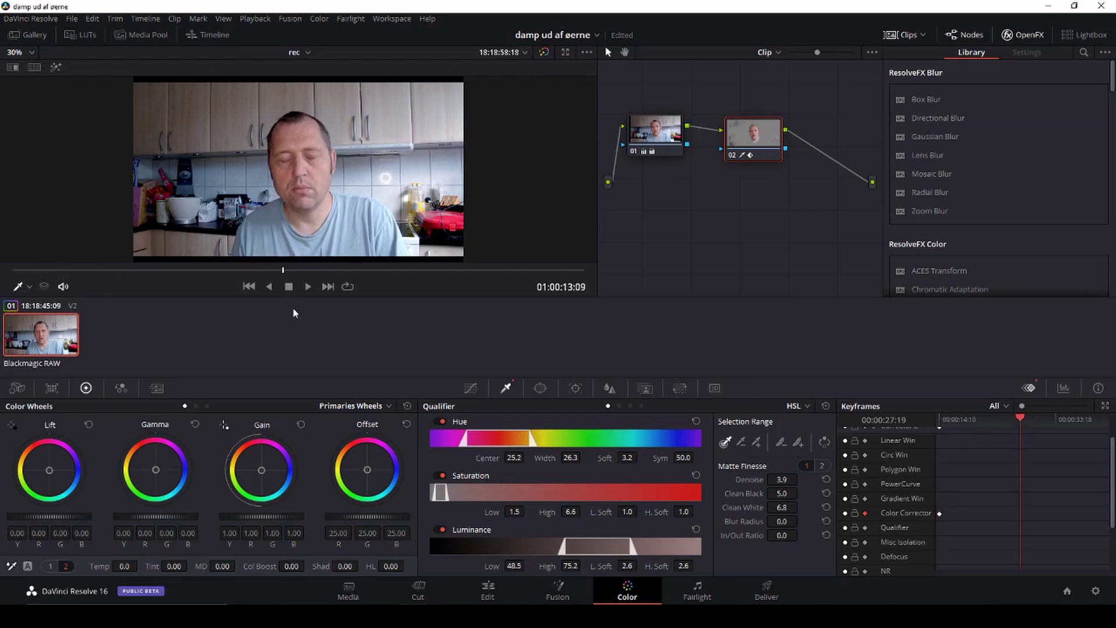
pyautogui.moveTo(285, 272); pyautogui.dragTo(366, 279)
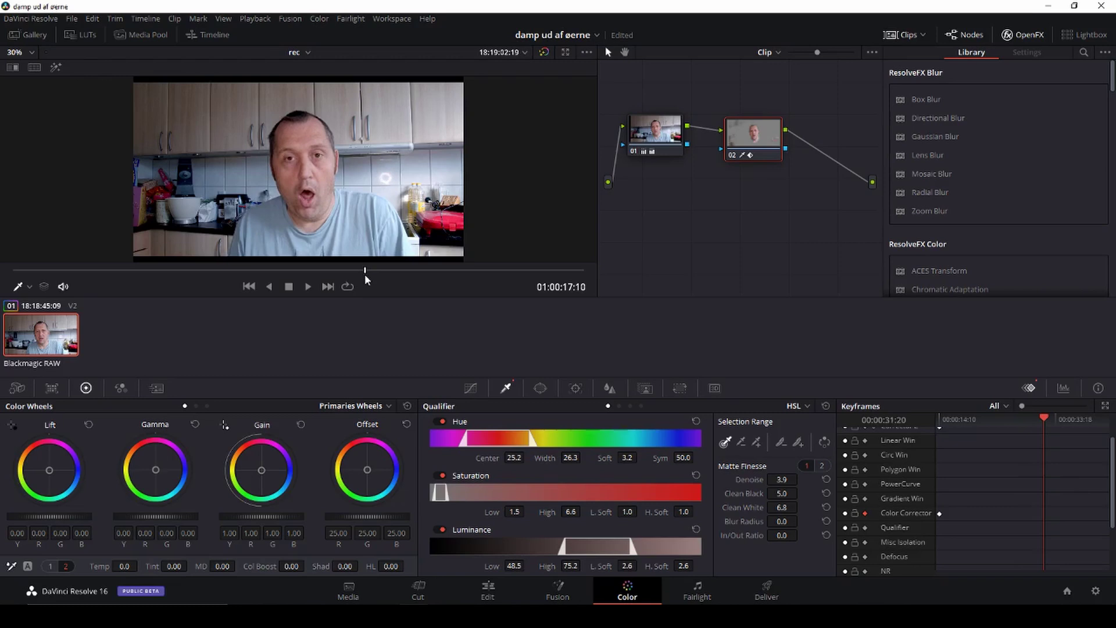
pyautogui.press('Left')
pyautogui.press('Left')
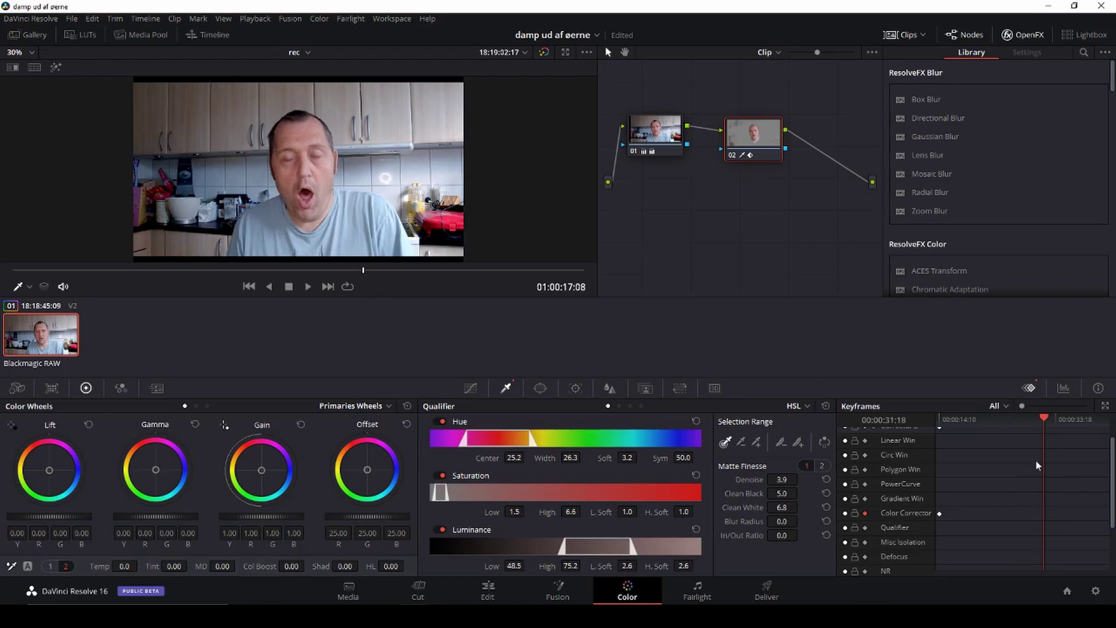
pyautogui.rightClick(1047, 516)
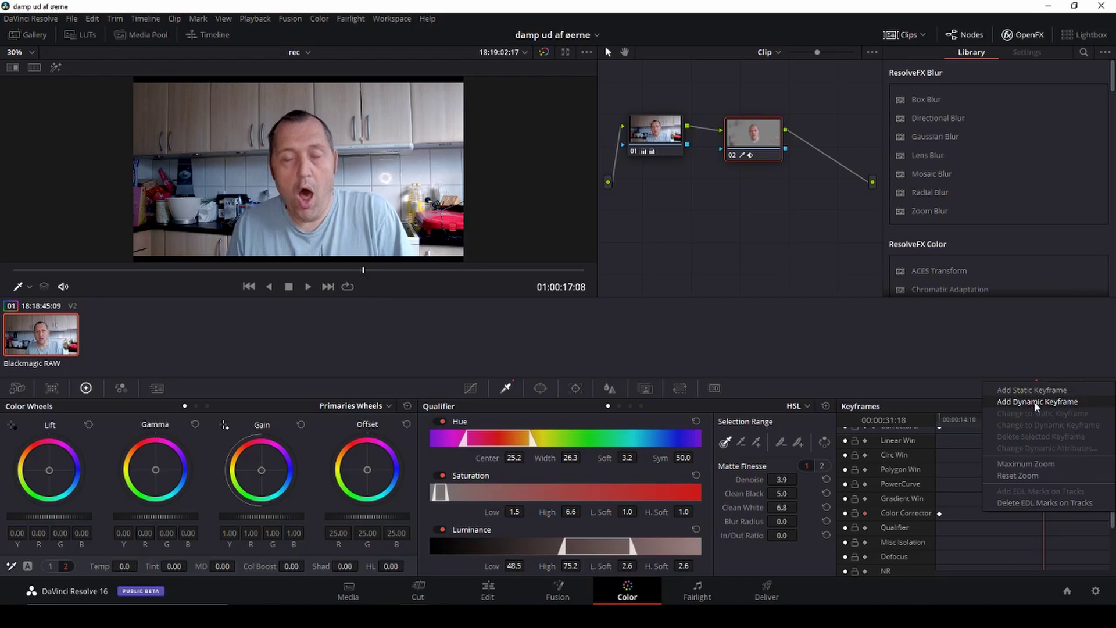
pyautogui.click(1036, 402)
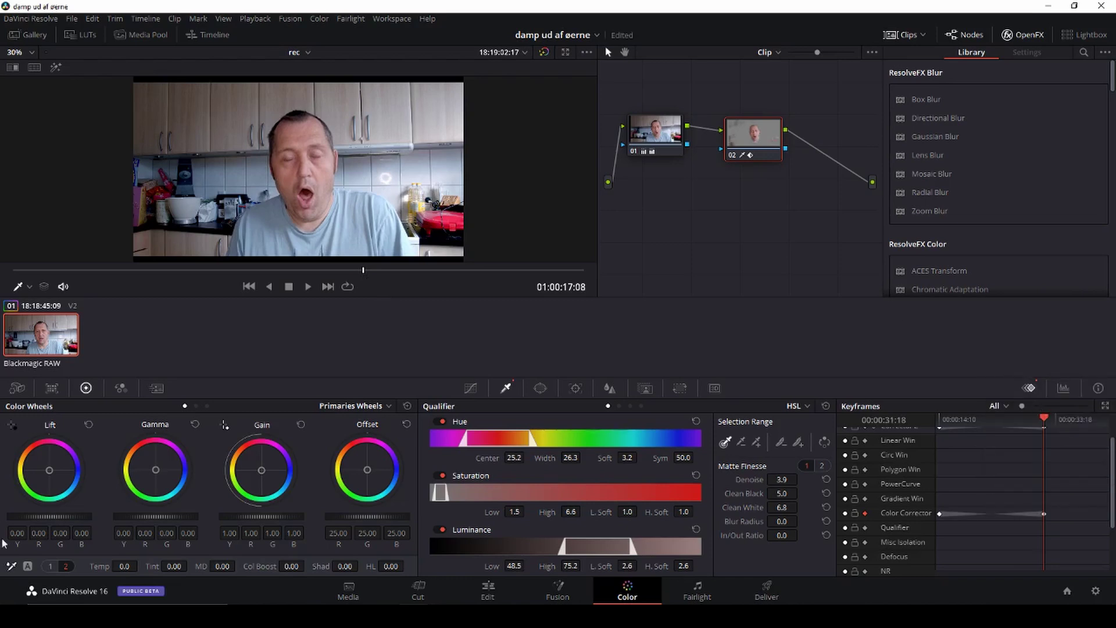
# Redden the face in bar mode: raise Gain R to 1.51, lower master gain, Lift R -0.07.
pyautogui.click(196, 406)
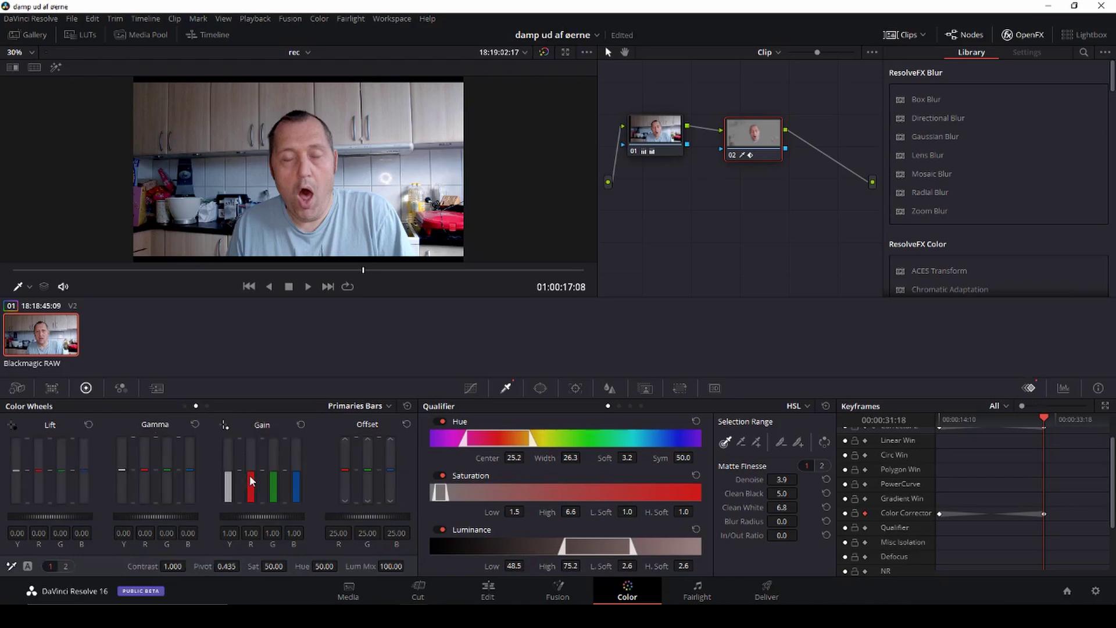
pyautogui.moveTo(250, 482); pyautogui.dragTo(250, 471)
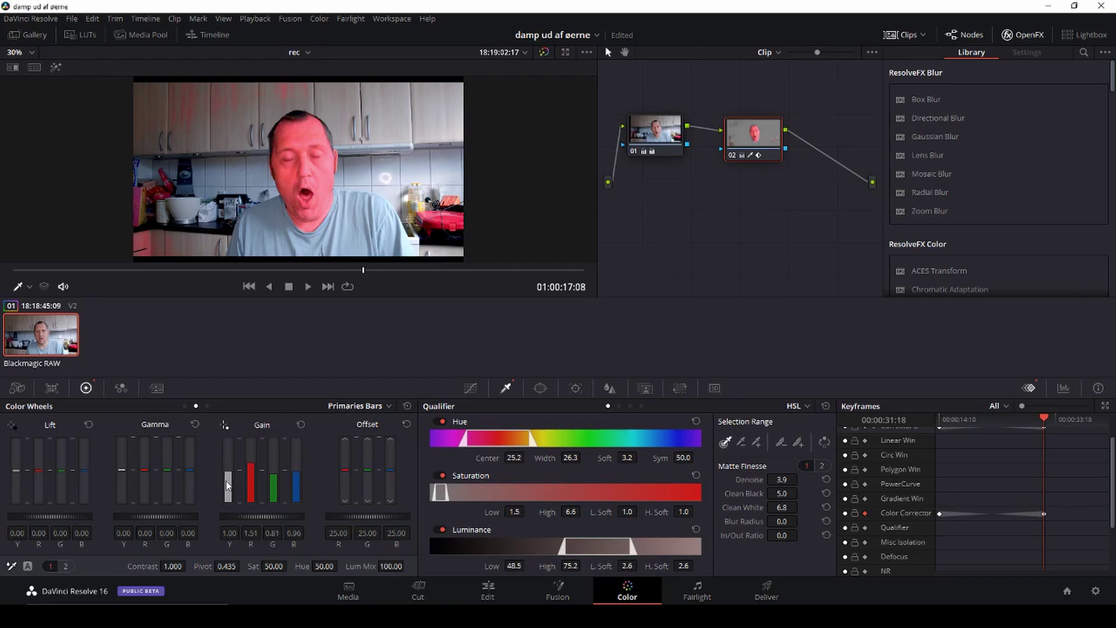
pyautogui.moveTo(229, 486); pyautogui.dragTo(228, 474)
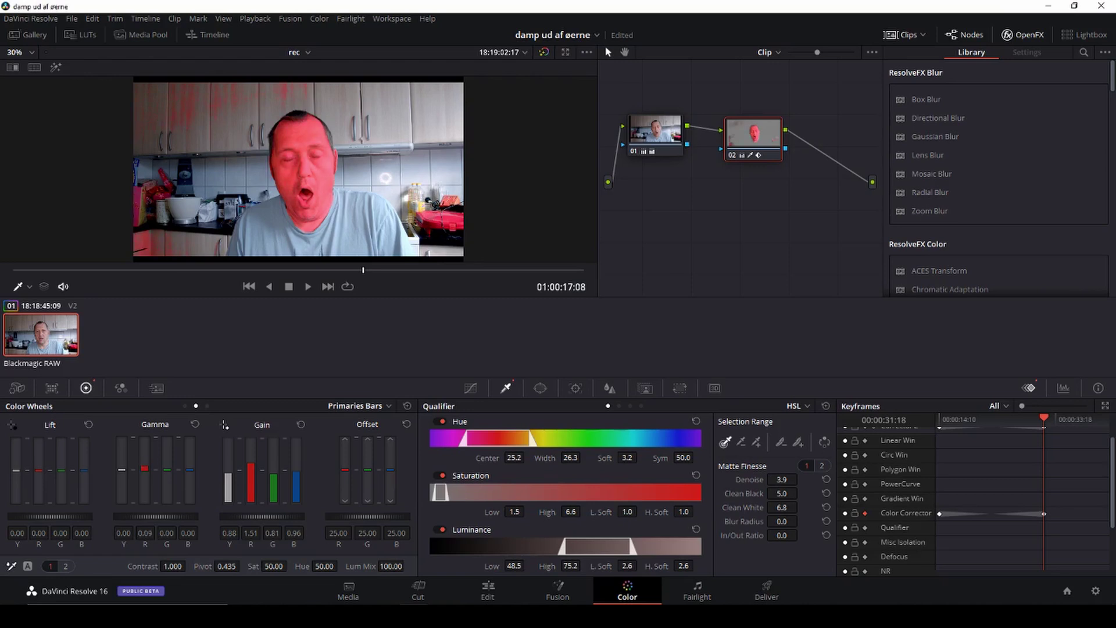
pyautogui.moveTo(38, 469); pyautogui.dragTo(39, 472)
# At a later frame, add a dynamic keyframe with Gamma R and Gain Y/R/B reset, then preview the fade.
pyautogui.moveTo(1044, 416); pyautogui.dragTo(1105, 422)
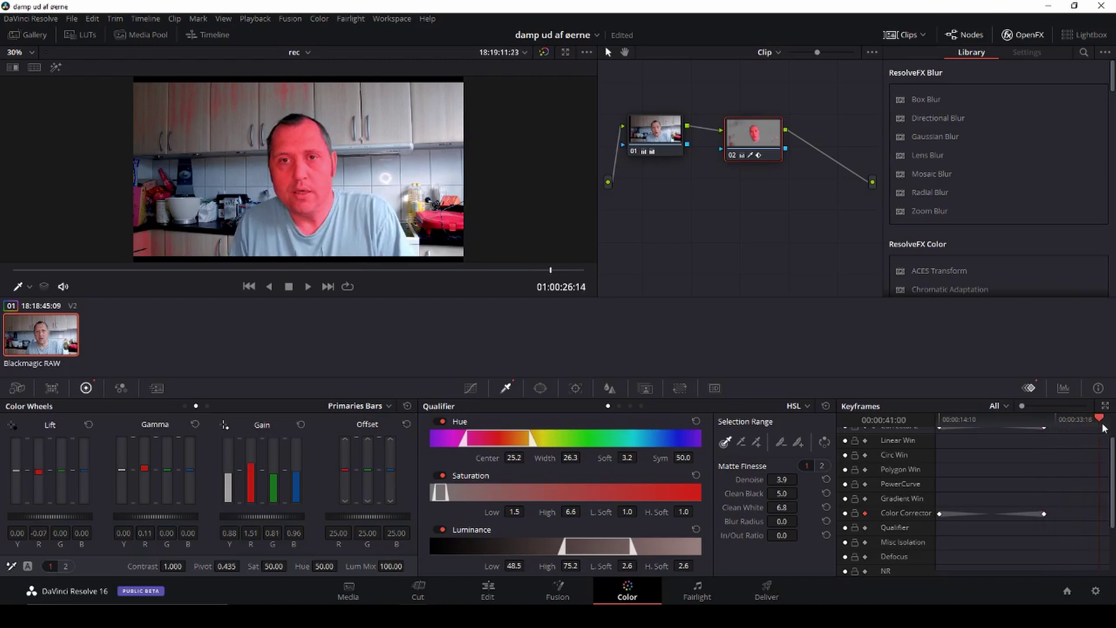
pyautogui.rightClick(1101, 519)
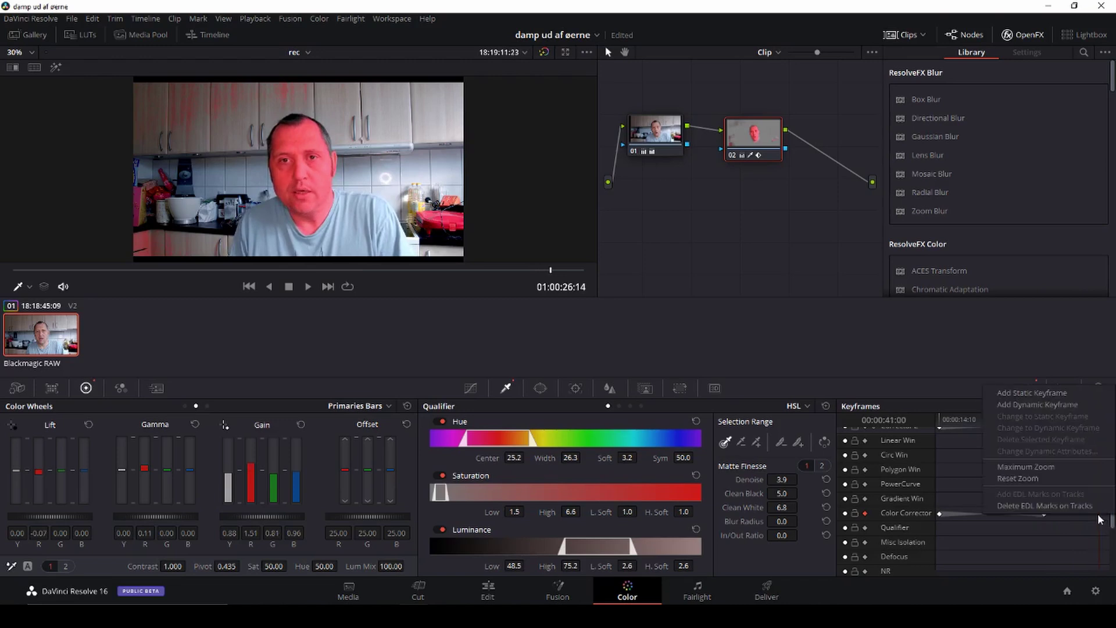
pyautogui.click(1029, 405)
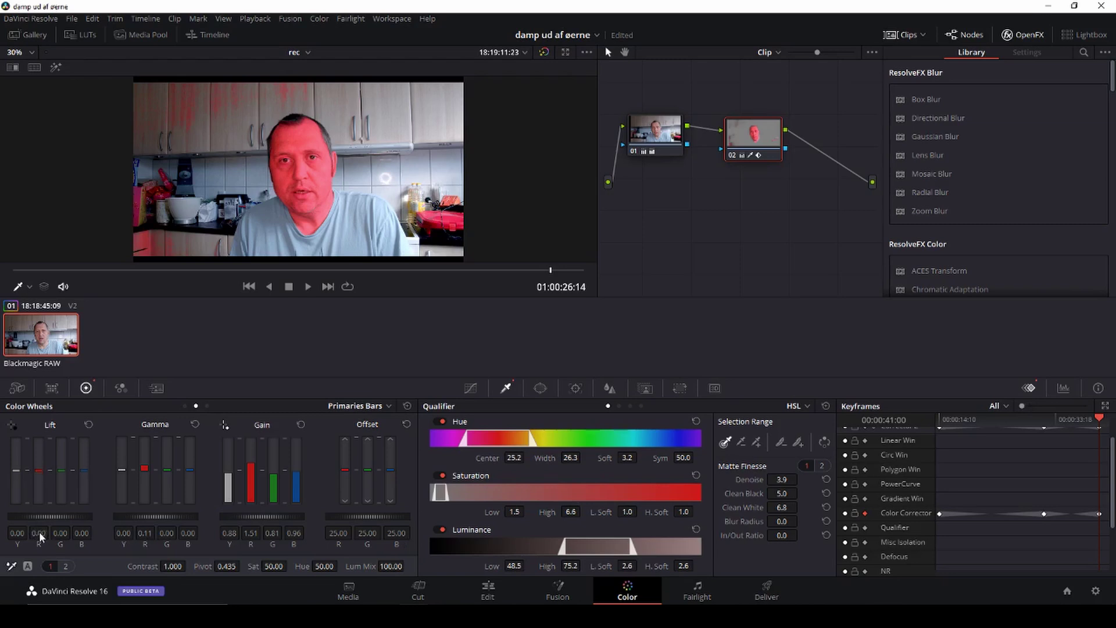
pyautogui.doubleClick(145, 531)
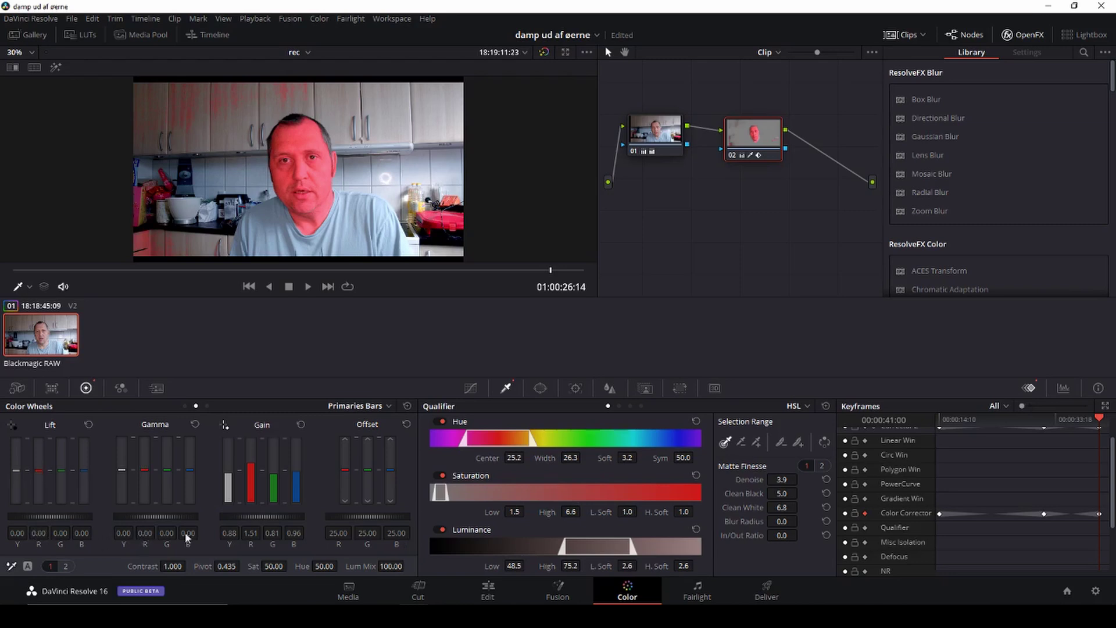
pyautogui.doubleClick(230, 532)
pyautogui.doubleClick(251, 532)
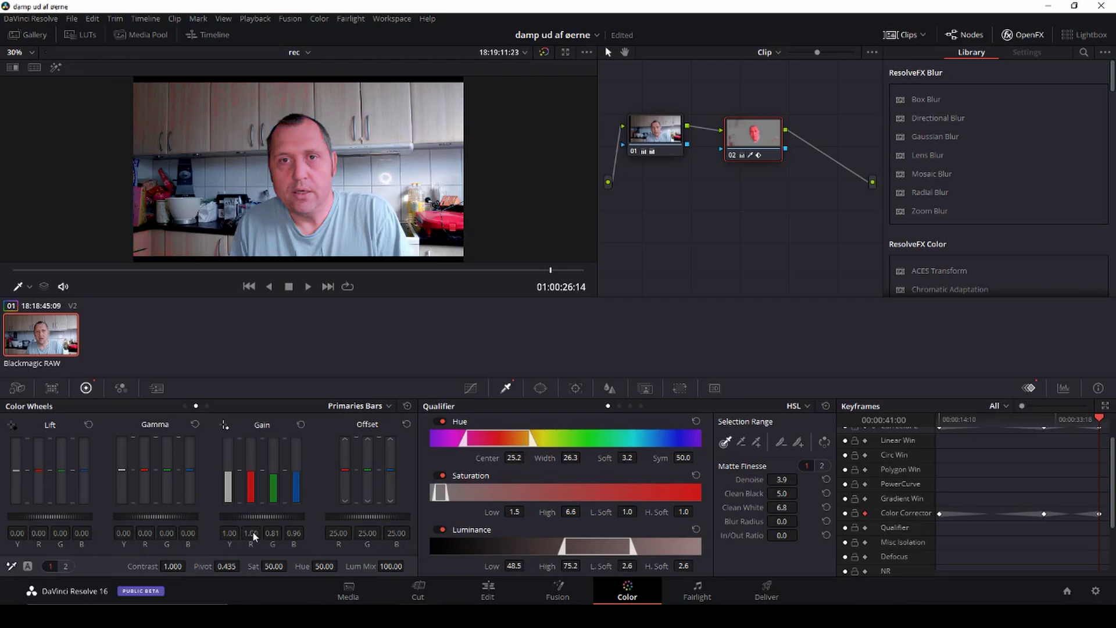
pyautogui.doubleClick(295, 532)
pyautogui.moveTo(1099, 419); pyautogui.dragTo(1055, 454)
pyautogui.press('space')
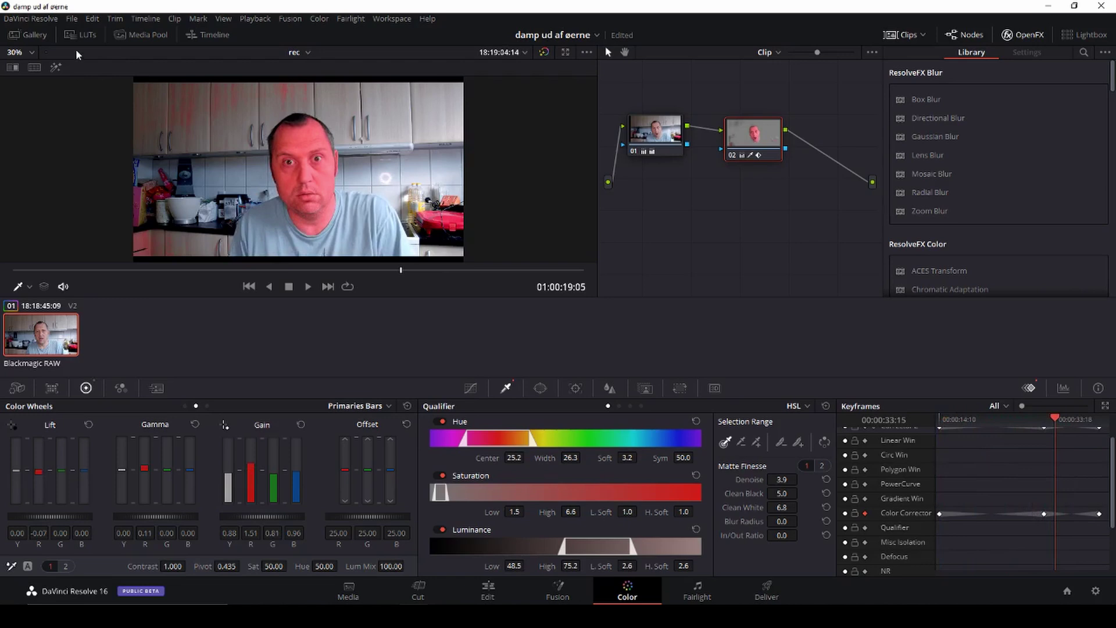
# Add a circle window and position it over the face.
pyautogui.click(540, 389)
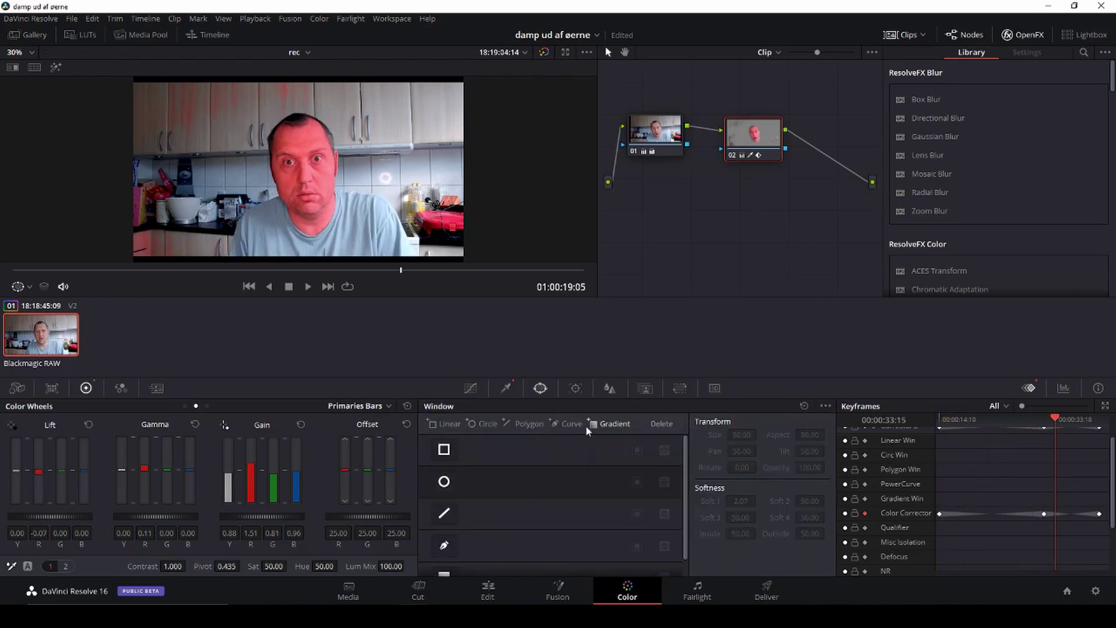
pyautogui.click(442, 481)
pyautogui.moveTo(300, 174); pyautogui.dragTo(301, 154)
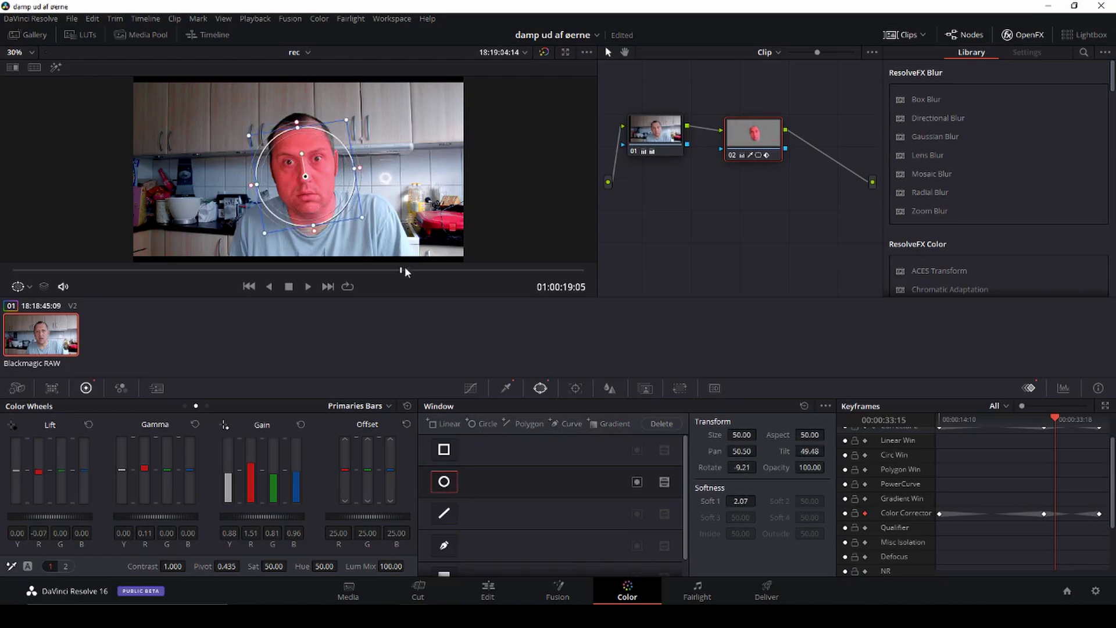
pyautogui.moveTo(411, 270); pyautogui.dragTo(356, 270)
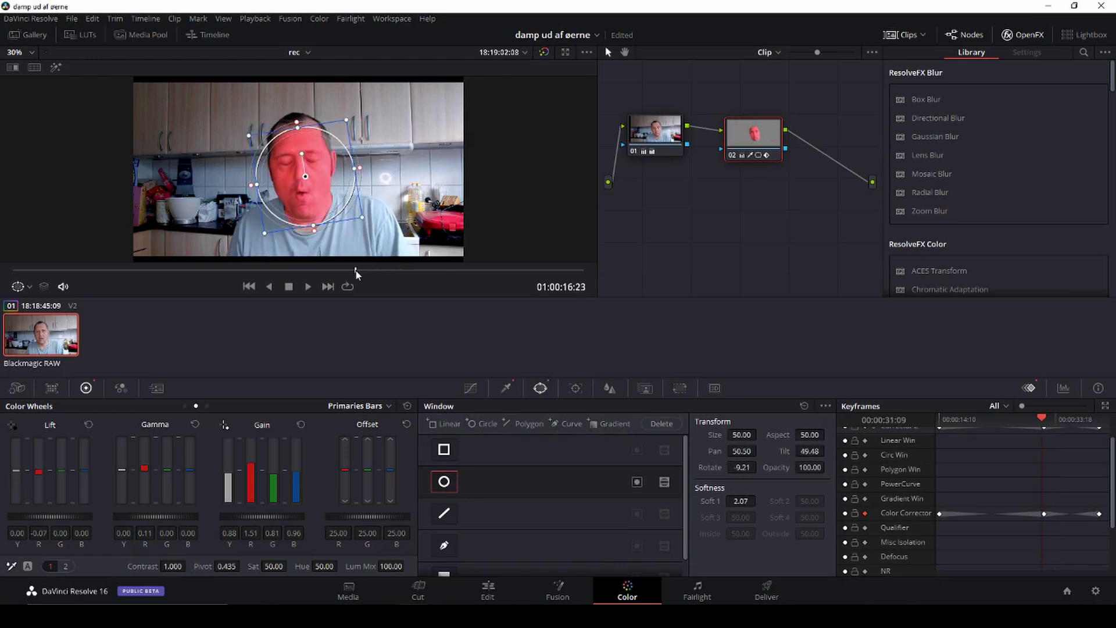
pyautogui.moveTo(306, 175); pyautogui.dragTo(299, 167)
pyautogui.moveTo(355, 269); pyautogui.dragTo(313, 271)
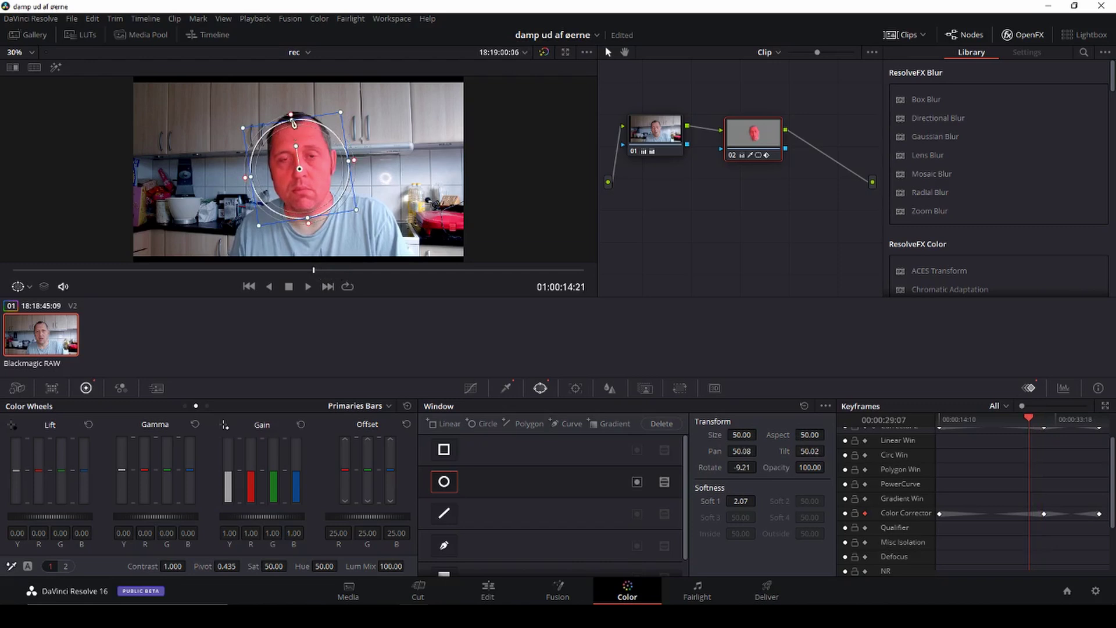
# Stretch, tilt and resize the circle into a tall oval fitted to the face.
pyautogui.moveTo(295, 127); pyautogui.dragTo(290, 109)
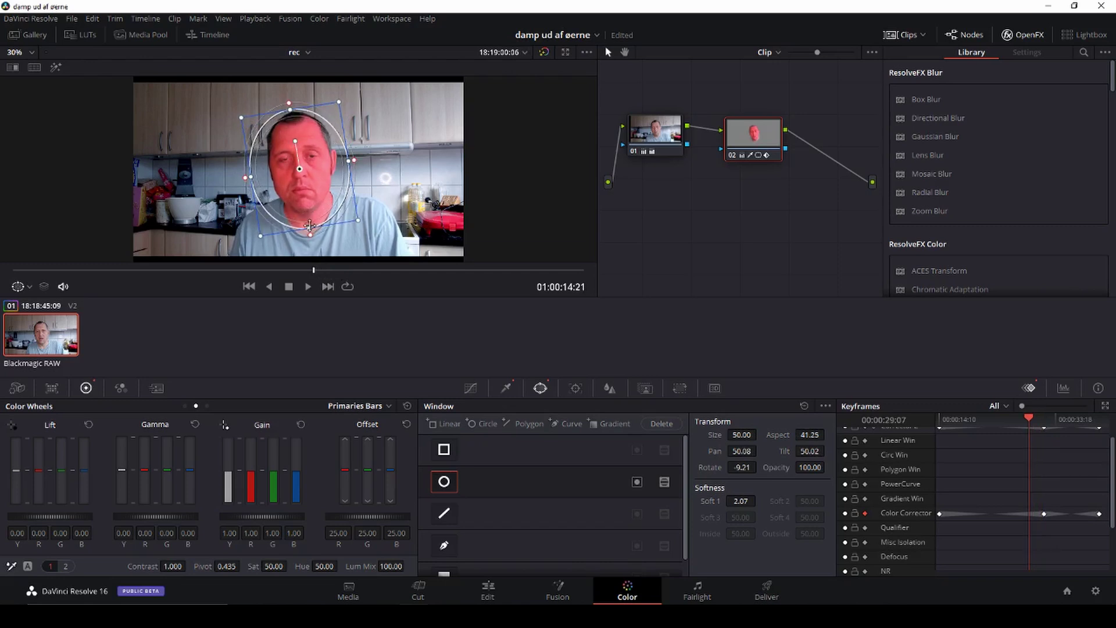
pyautogui.moveTo(309, 227)
pyautogui.mouseDown()
pyautogui.moveTo(308, 241)
pyautogui.moveTo(313, 221)
pyautogui.mouseUp()
pyautogui.moveTo(293, 135); pyautogui.dragTo(296, 136)
pyautogui.moveTo(346, 166); pyautogui.dragTo(362, 177)
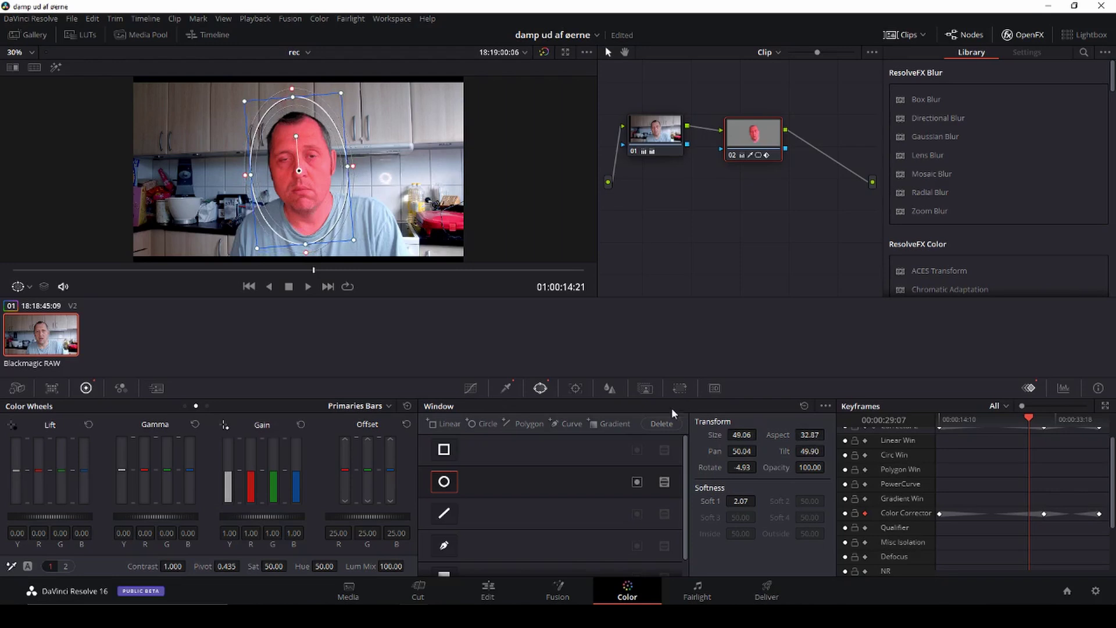
pyautogui.click(575, 388)
# Track the face window forward through the clip, then scrub the tracked range to verify it.
pyautogui.click(489, 427)
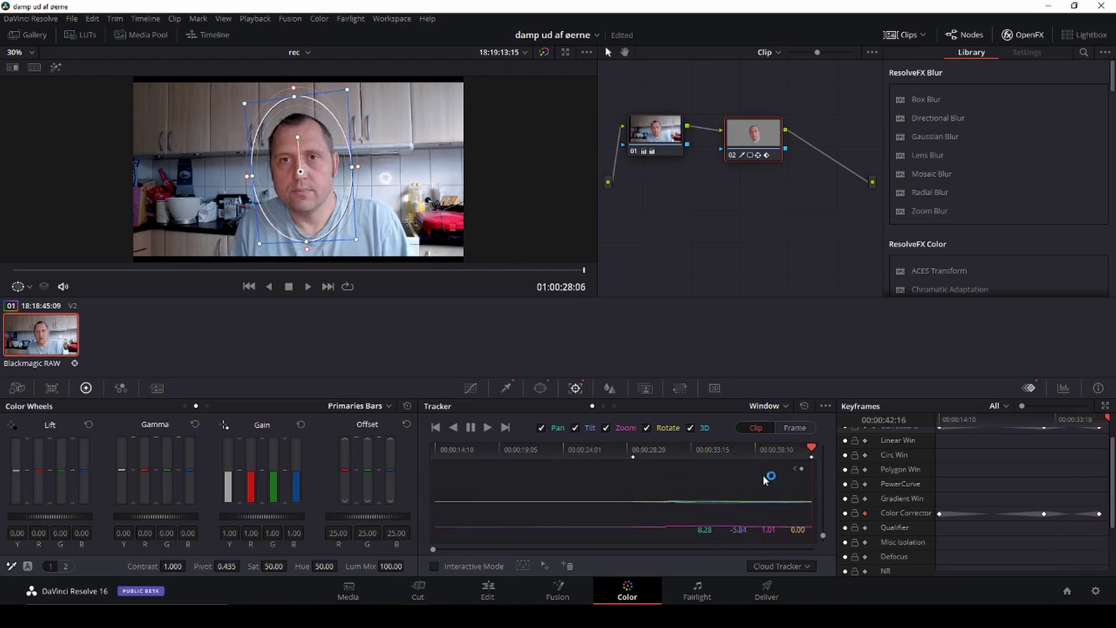
pyautogui.click(809, 450)
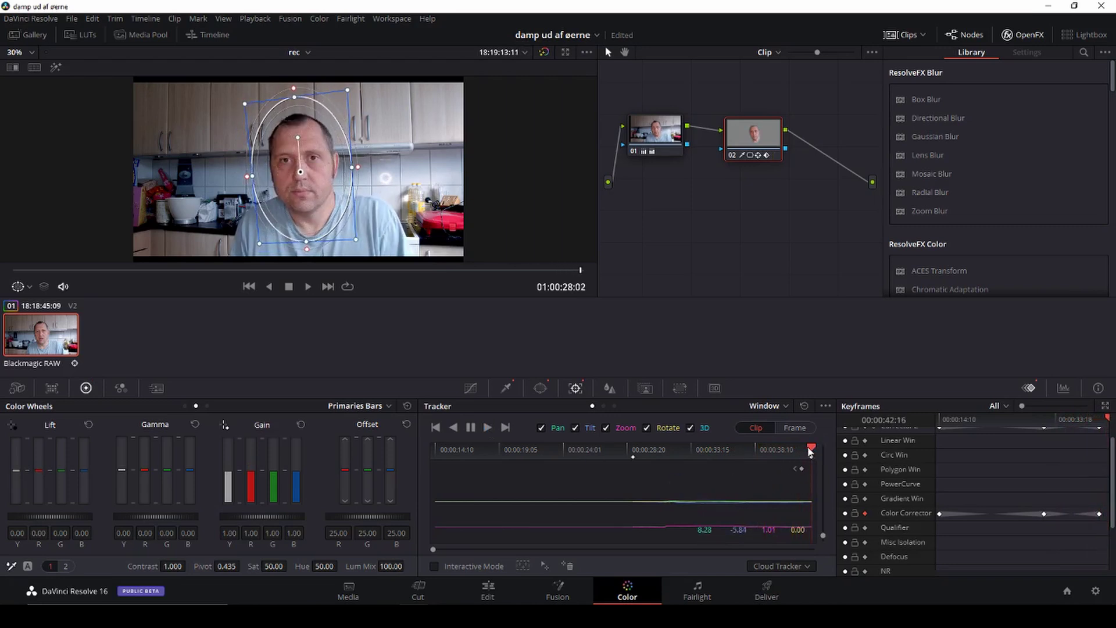
pyautogui.click(633, 458)
pyautogui.click(445, 452)
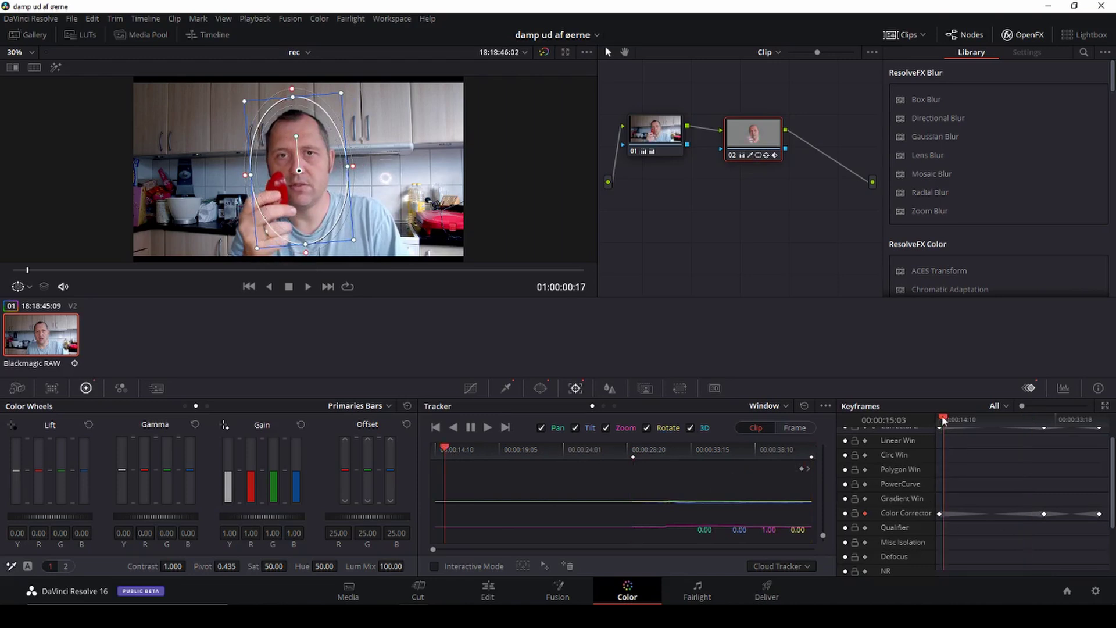
pyautogui.moveTo(940, 416); pyautogui.dragTo(964, 420)
pyautogui.click(498, 588)
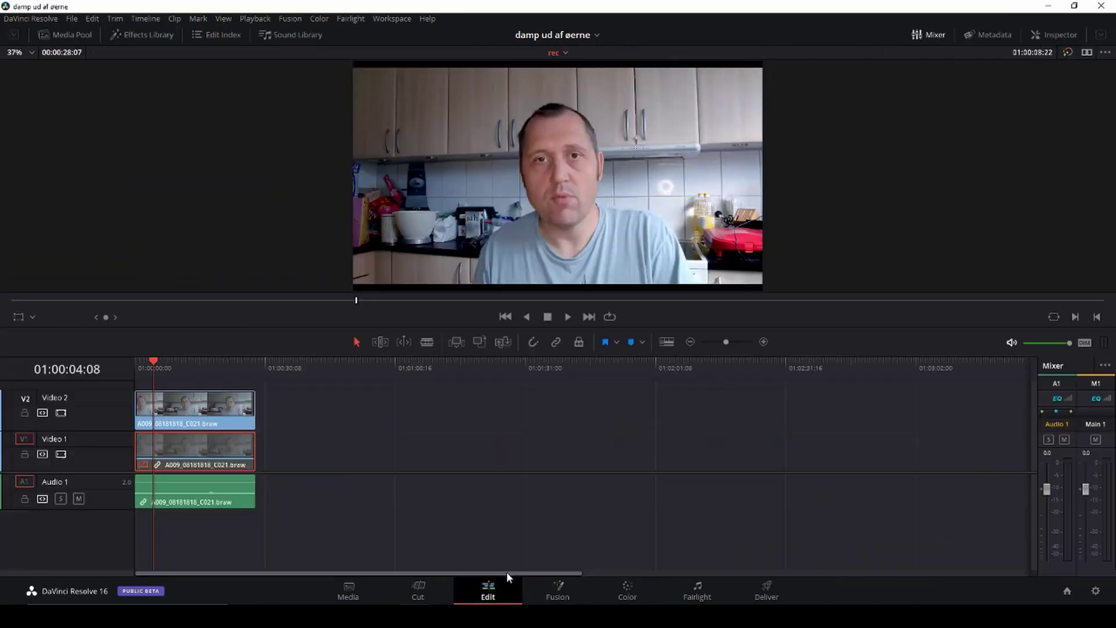
pyautogui.click(145, 365)
pyautogui.moveTo(144, 364); pyautogui.dragTo(186, 373)
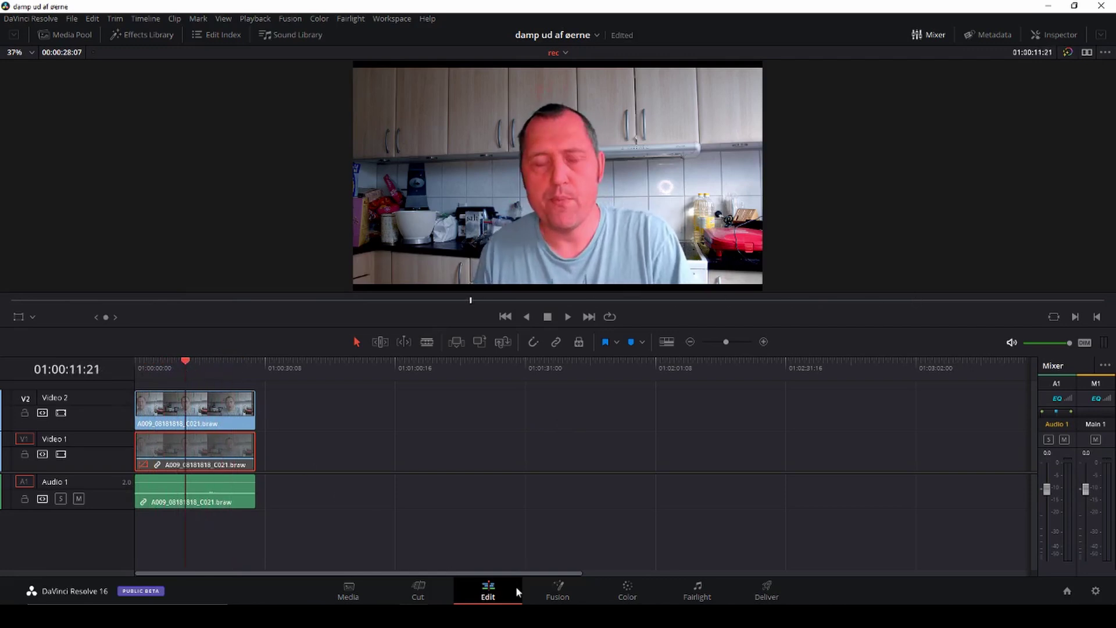
pyautogui.click(626, 589)
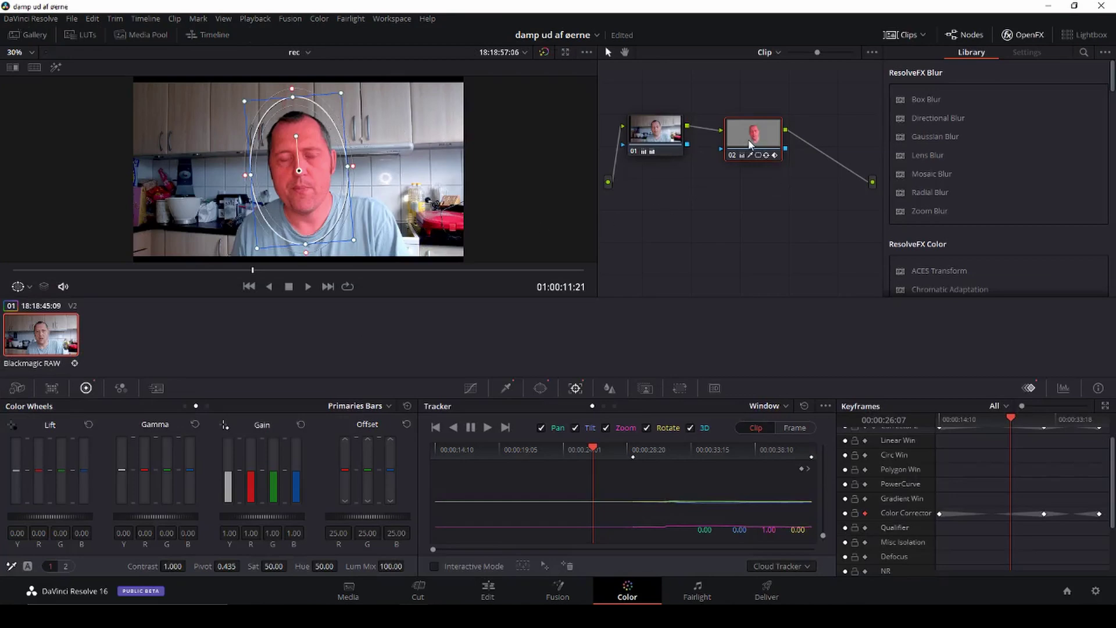
pyautogui.moveTo(749, 144)
pyautogui.mouseDown()
pyautogui.moveTo(739, 135)
pyautogui.moveTo(746, 143)
pyautogui.mouseUp()
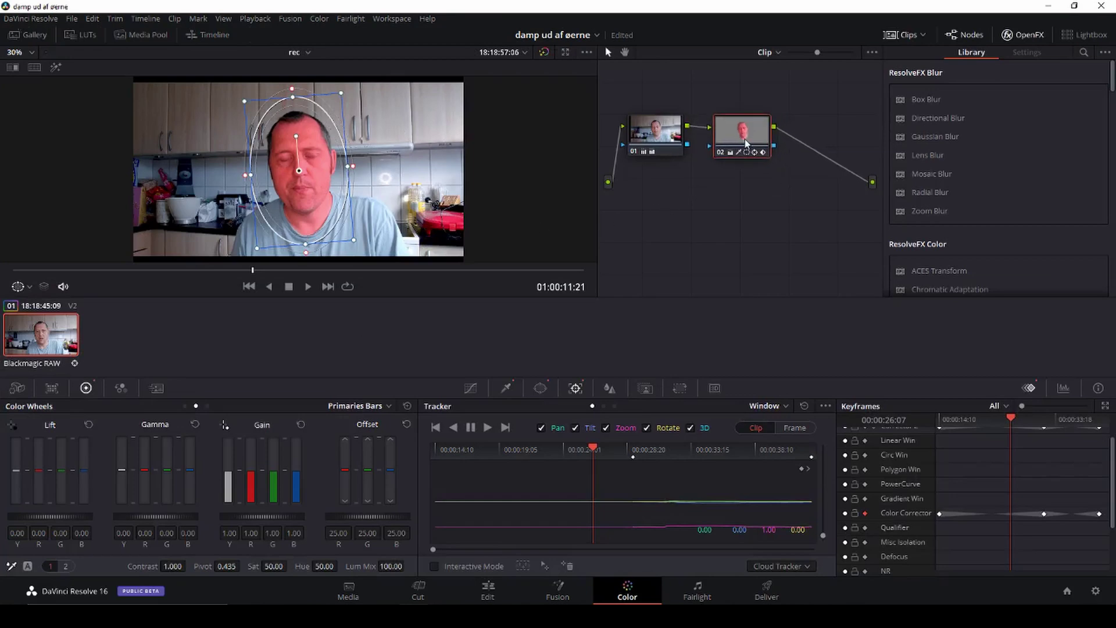
# Add serial node 03 and connect its key output to a new Alpha Output.
pyautogui.hotkey('alt', 's')
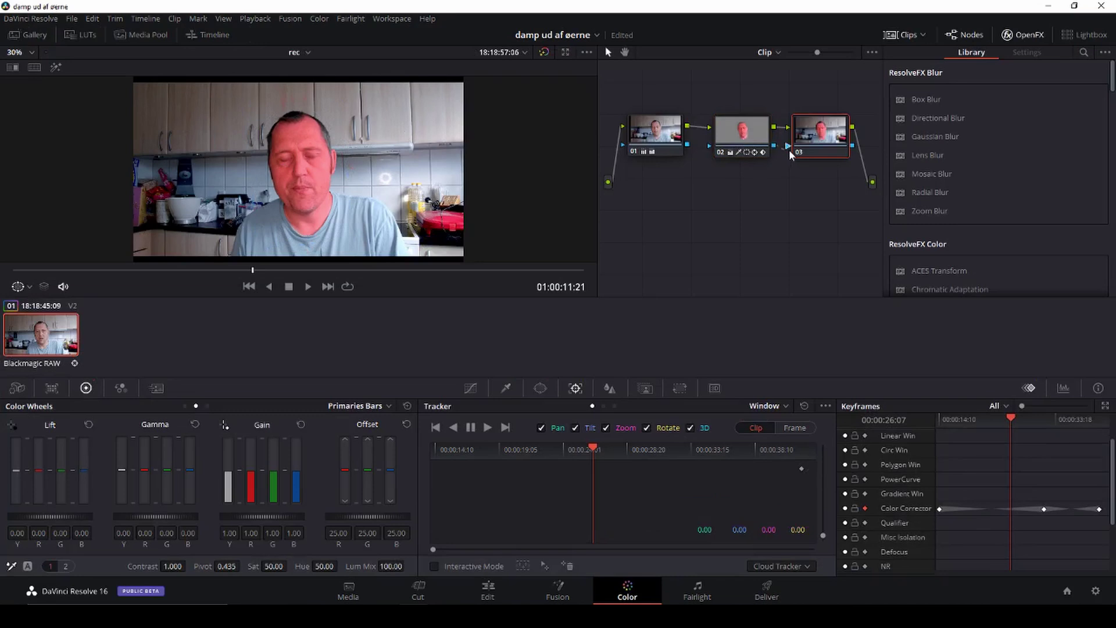
pyautogui.moveTo(829, 139); pyautogui.dragTo(816, 139)
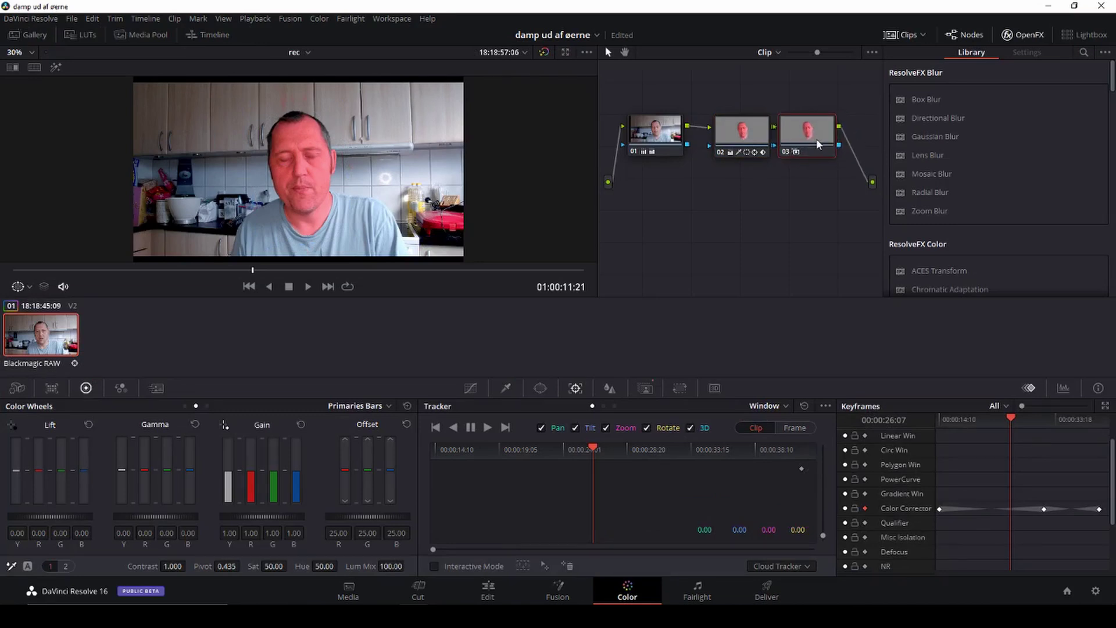
pyautogui.moveTo(740, 144); pyautogui.dragTo(725, 142)
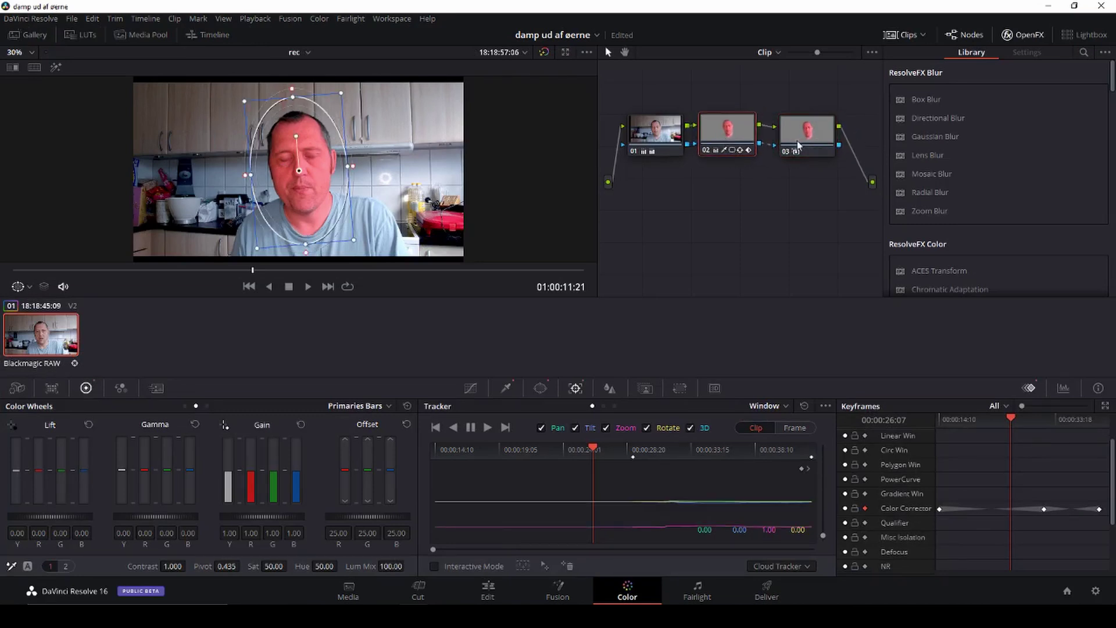
pyautogui.rightClick(847, 203)
pyautogui.click(868, 246)
pyautogui.moveTo(839, 144); pyautogui.dragTo(876, 207)
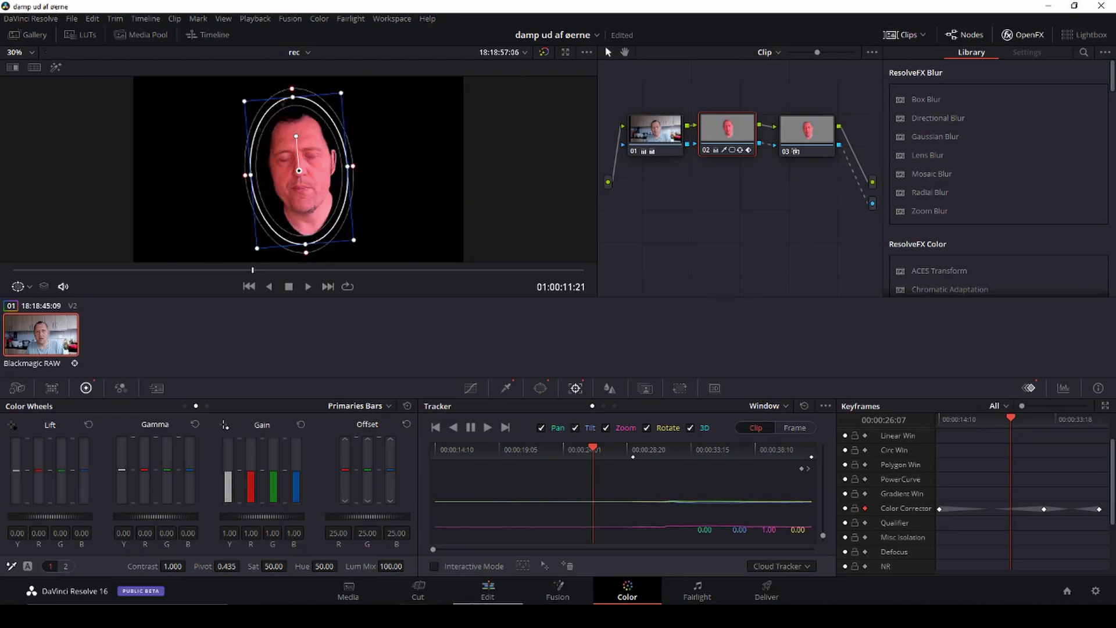
pyautogui.click(493, 588)
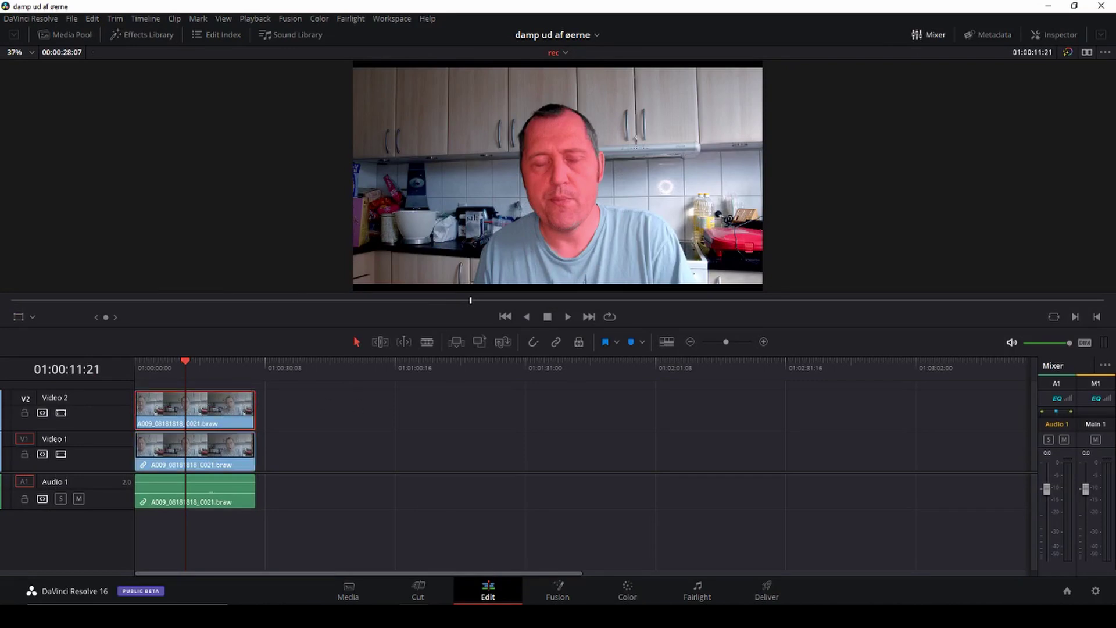
# Disable the Video 1 clip and open the Video 2 clip on the Color page.
pyautogui.press('d')
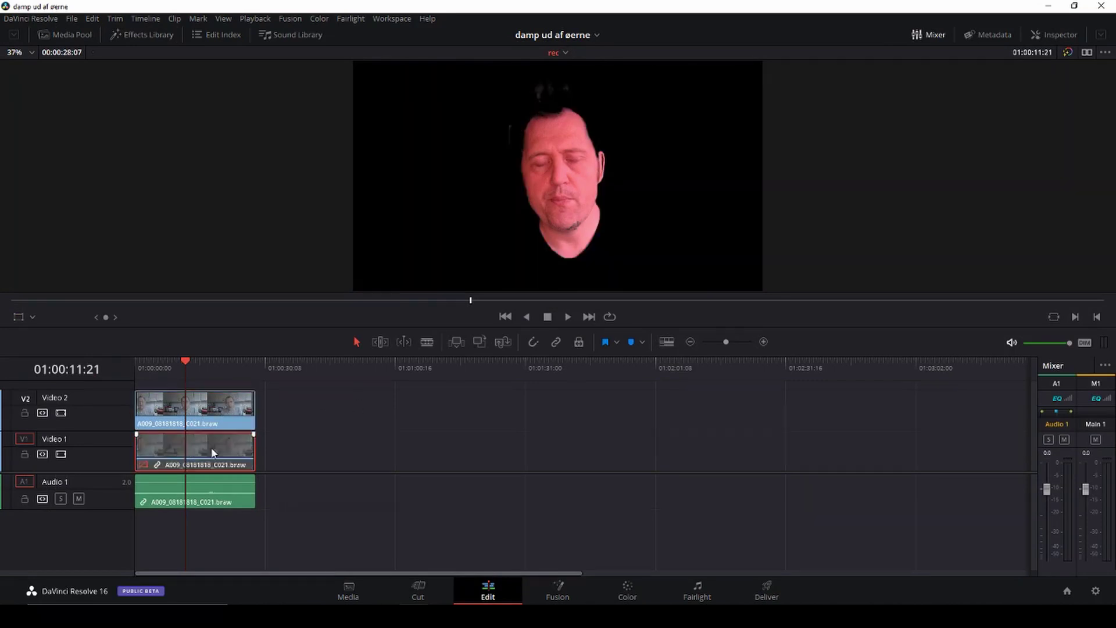
pyautogui.click(225, 406)
pyautogui.click(627, 590)
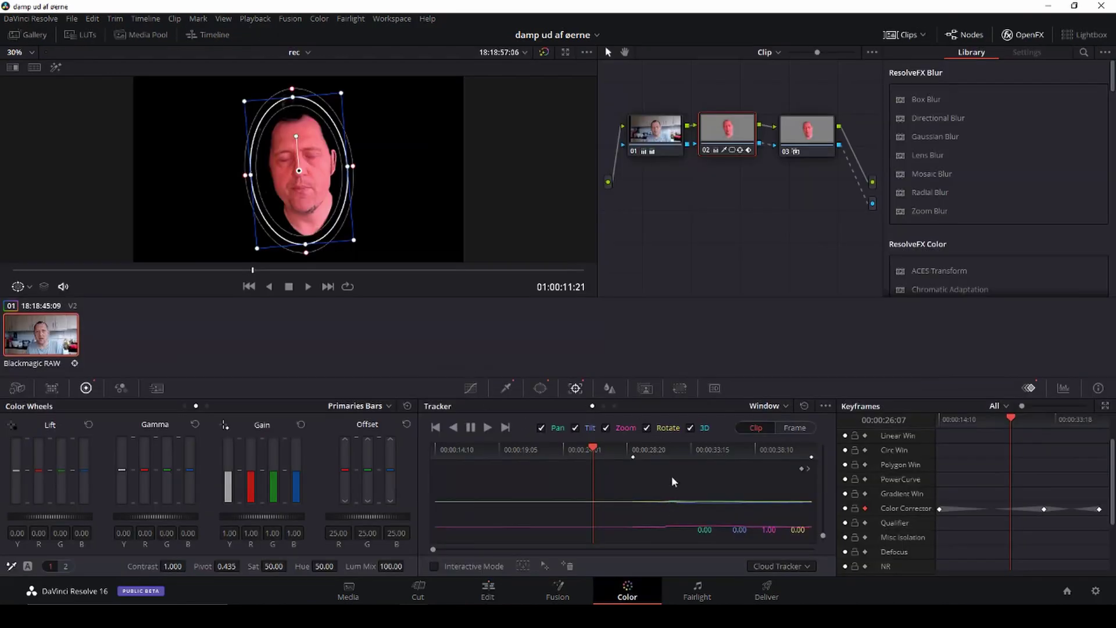
# Refine the face matte to Clean White 28.3 and Clean Black 0.0.
pyautogui.click(507, 387)
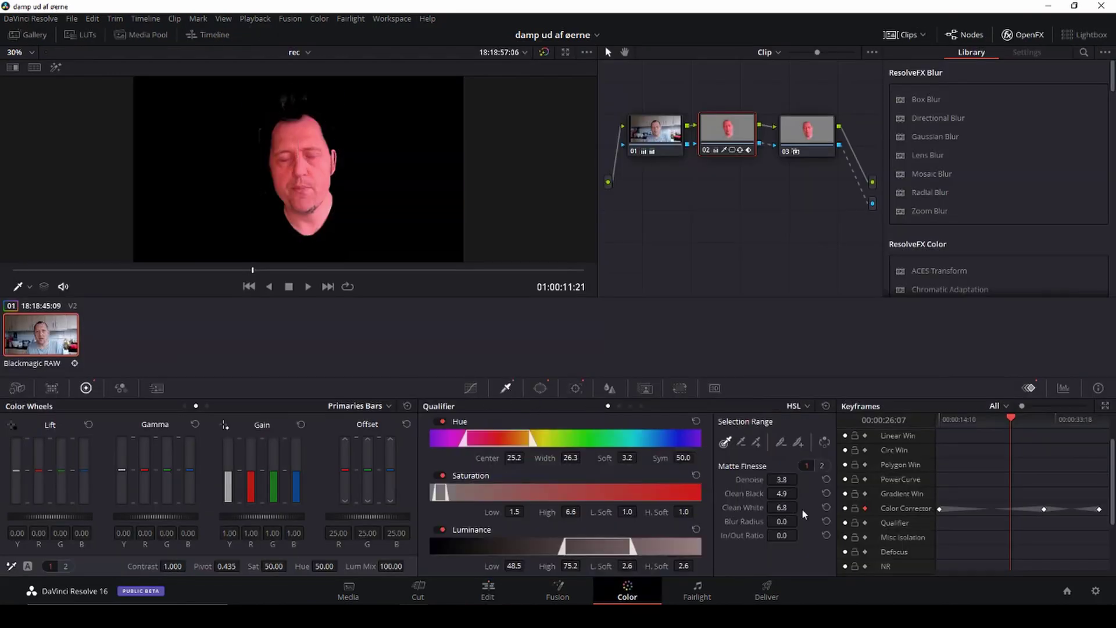
pyautogui.moveTo(785, 494); pyautogui.dragTo(801, 492)
pyautogui.moveTo(801, 493); pyautogui.dragTo(801, 507)
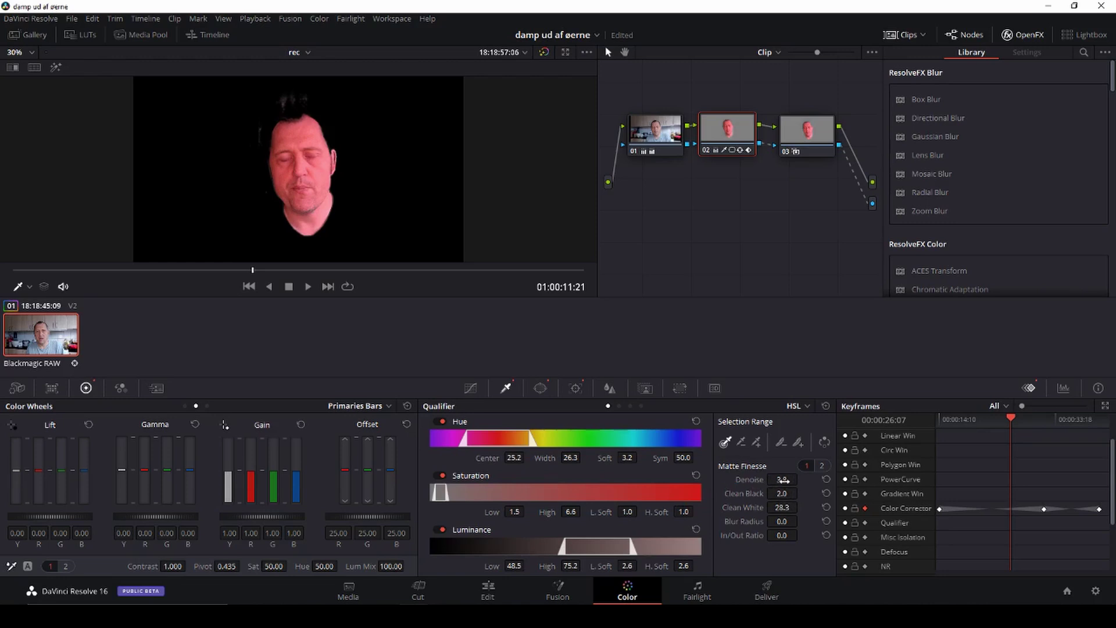
pyautogui.moveTo(801, 493); pyautogui.dragTo(796, 469)
pyautogui.click(494, 591)
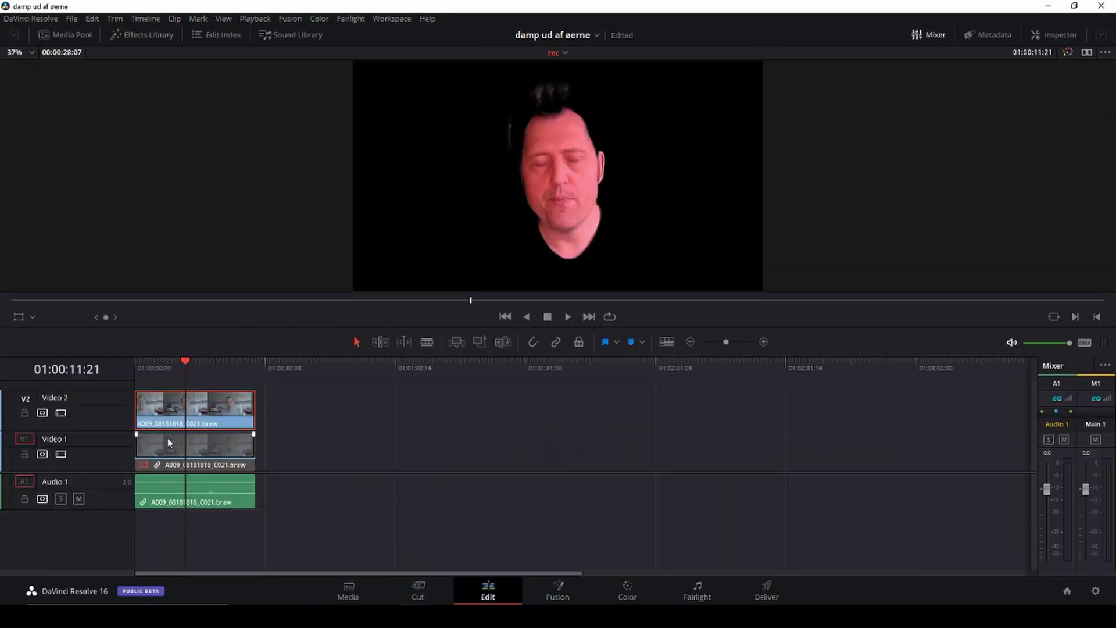
# Move the keyed face clip from Video 2 up to a new Video 4 track.
pyautogui.click(214, 441)
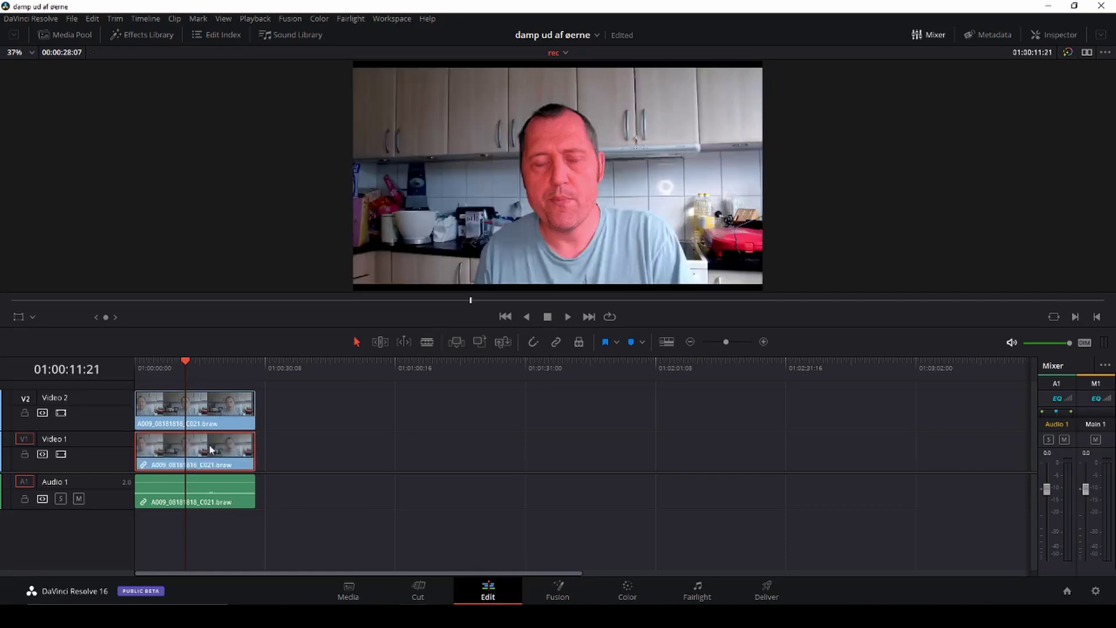
pyautogui.moveTo(185, 360); pyautogui.dragTo(146, 385)
pyautogui.click(158, 408)
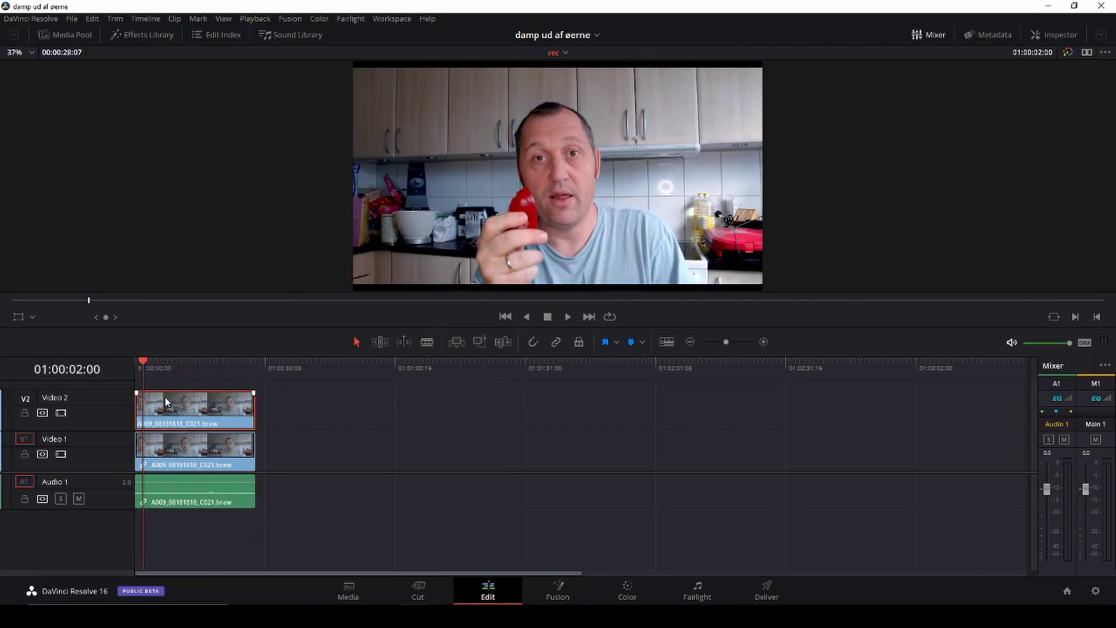
pyautogui.moveTo(165, 401); pyautogui.dragTo(173, 444)
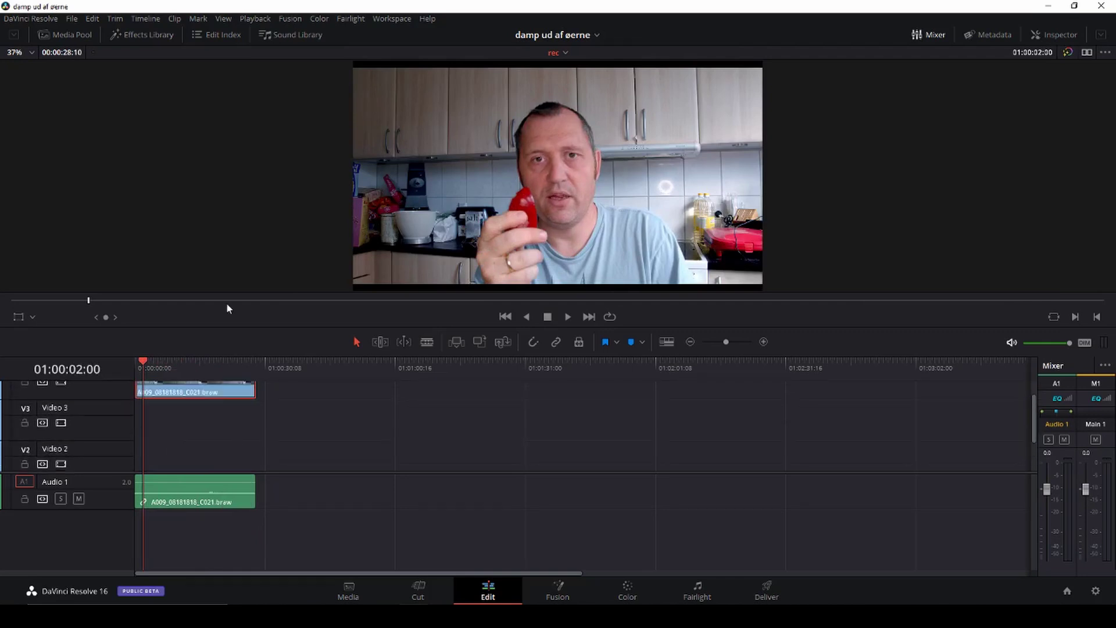
# Load Smoke 01-1.m4v from the Media Pool into the source viewer and preview it.
pyautogui.click(69, 35)
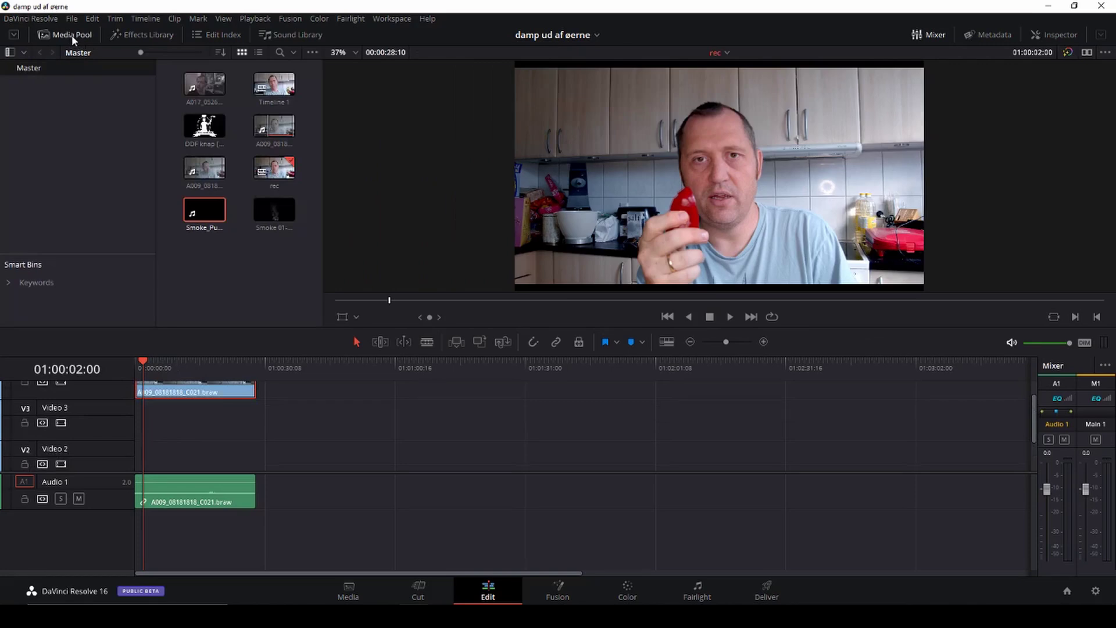
pyautogui.click(261, 201)
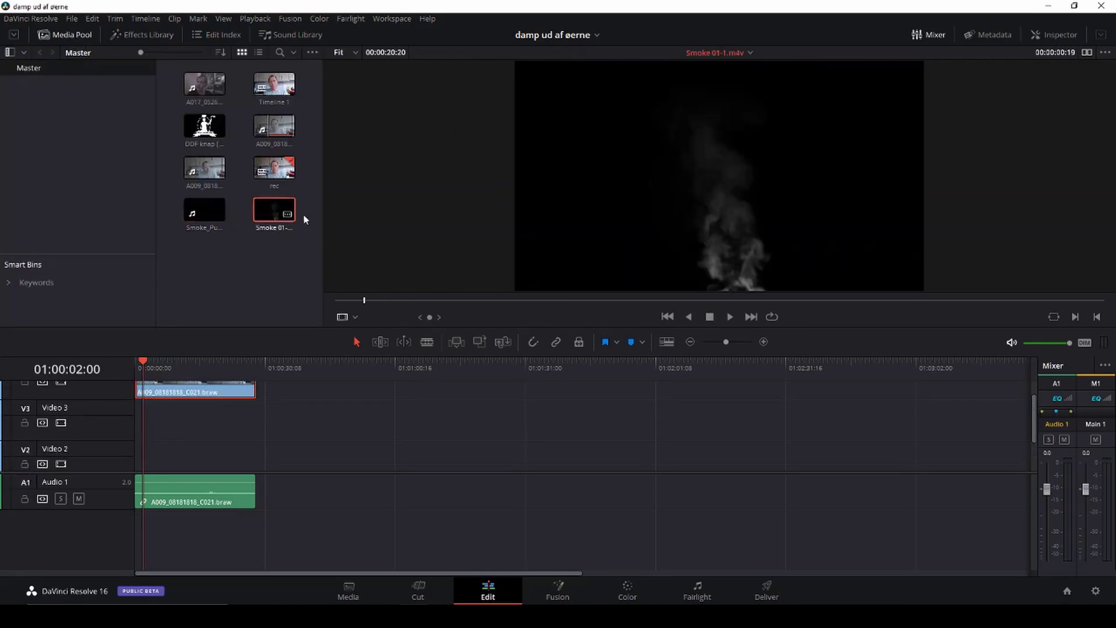
pyautogui.click(1087, 53)
pyautogui.moveTo(349, 302)
pyautogui.mouseDown()
pyautogui.moveTo(552, 302)
pyautogui.moveTo(435, 297)
pyautogui.moveTo(483, 299)
pyautogui.mouseUp()
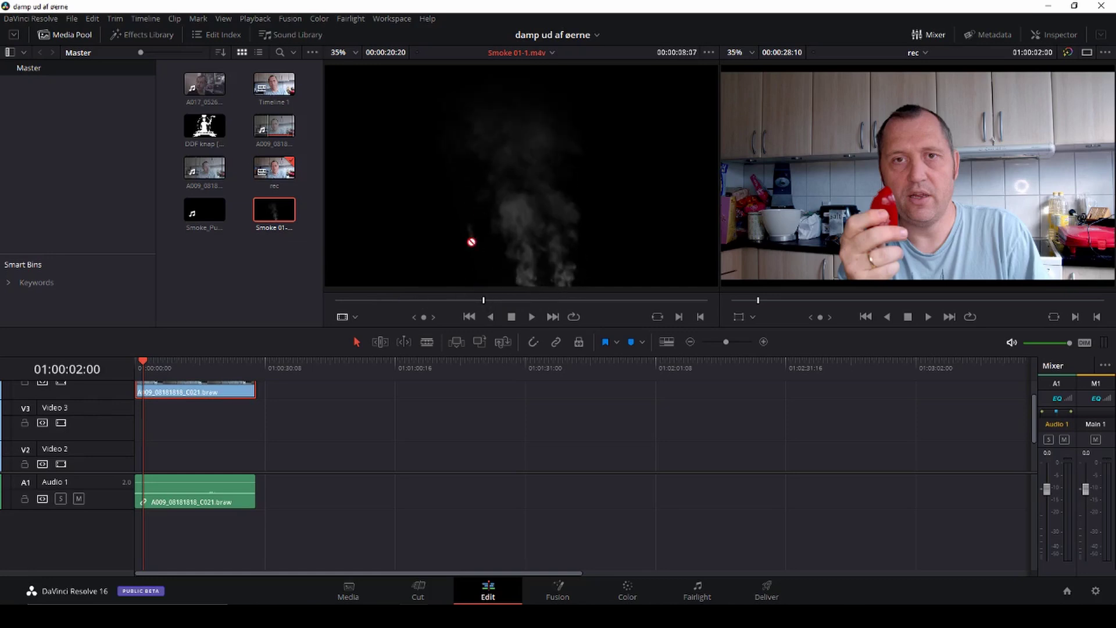
# Place the smoke clip on Video 2, starting at the playhead near 8 seconds.
pyautogui.moveTo(468, 250); pyautogui.dragTo(283, 408)
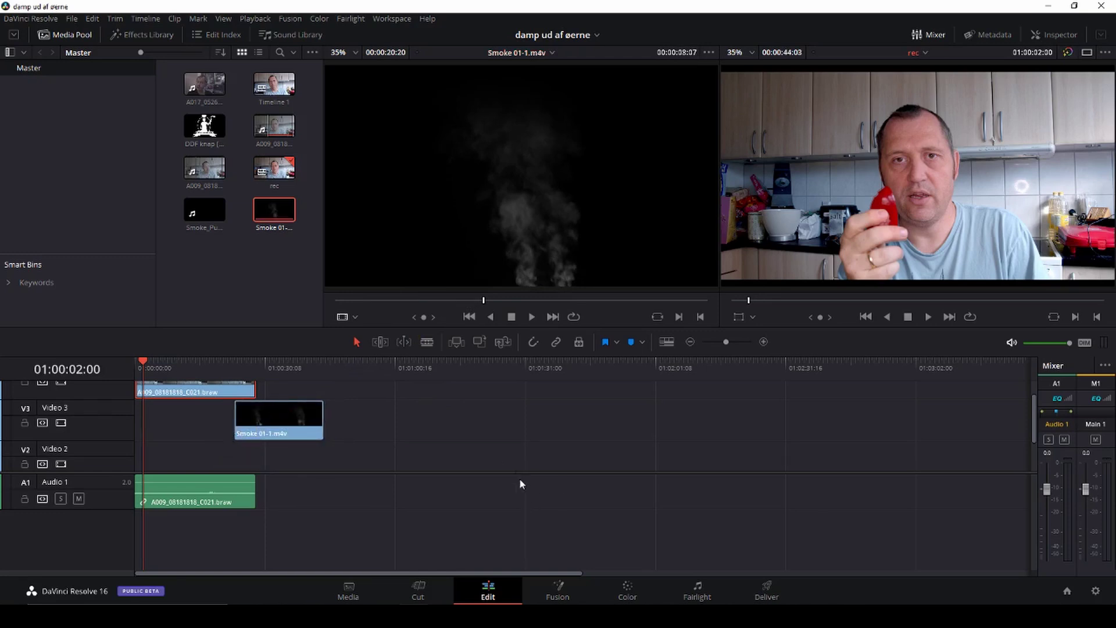
pyautogui.moveTo(514, 472); pyautogui.dragTo(481, 543)
pyautogui.moveTo(290, 459); pyautogui.dragTo(245, 500)
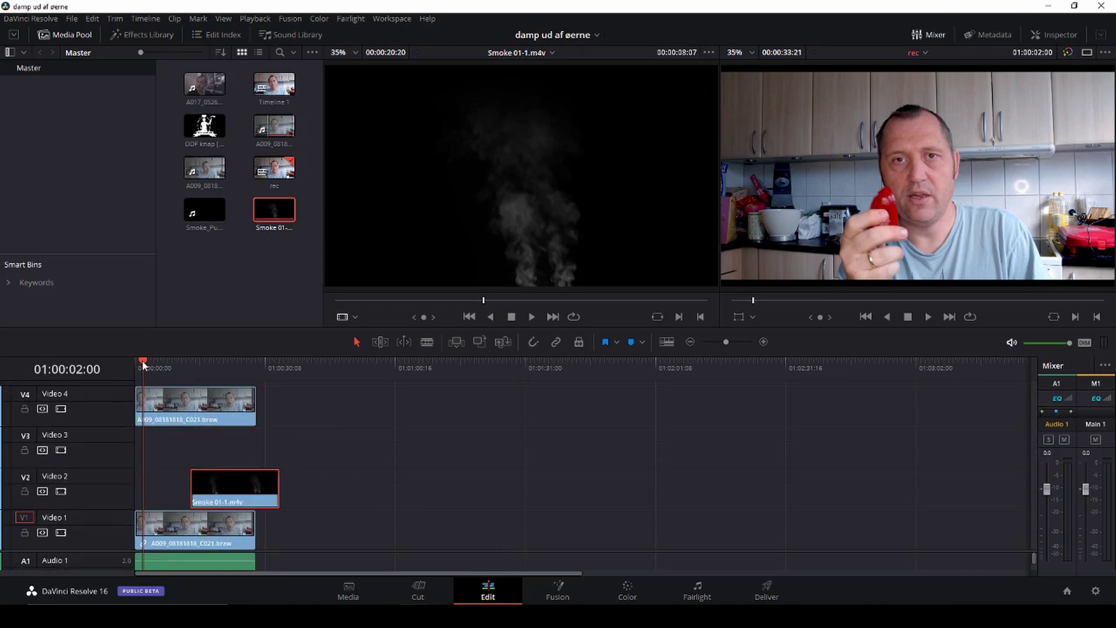
pyautogui.moveTo(144, 364); pyautogui.dragTo(172, 373)
pyautogui.moveTo(221, 488); pyautogui.dragTo(207, 491)
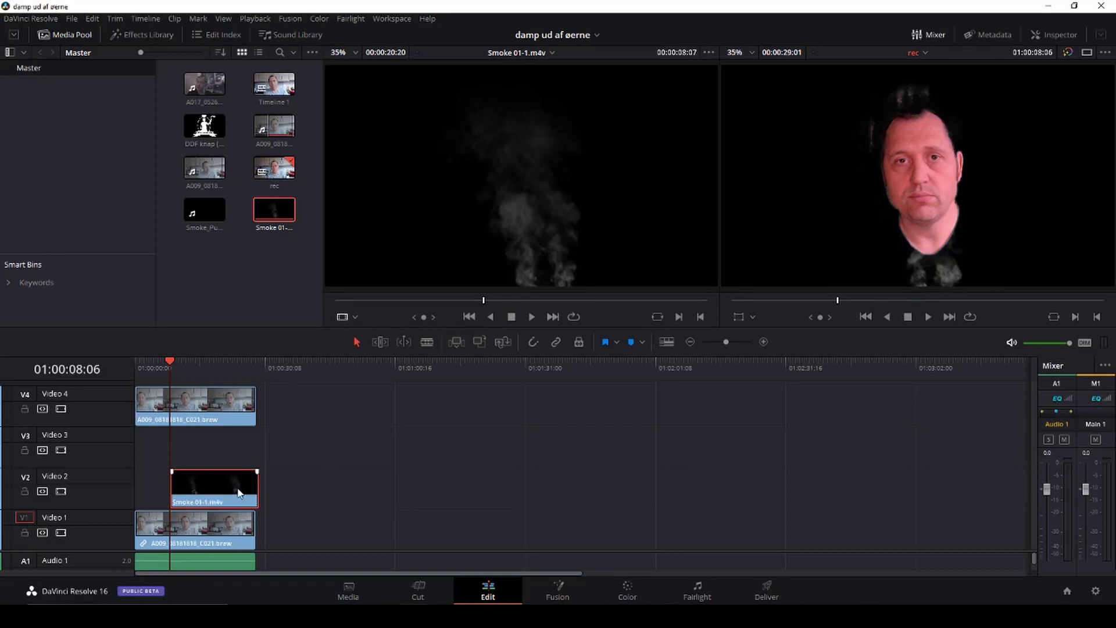
# Set the smoke clip's Composite Mode to Screen.
pyautogui.click(1059, 34)
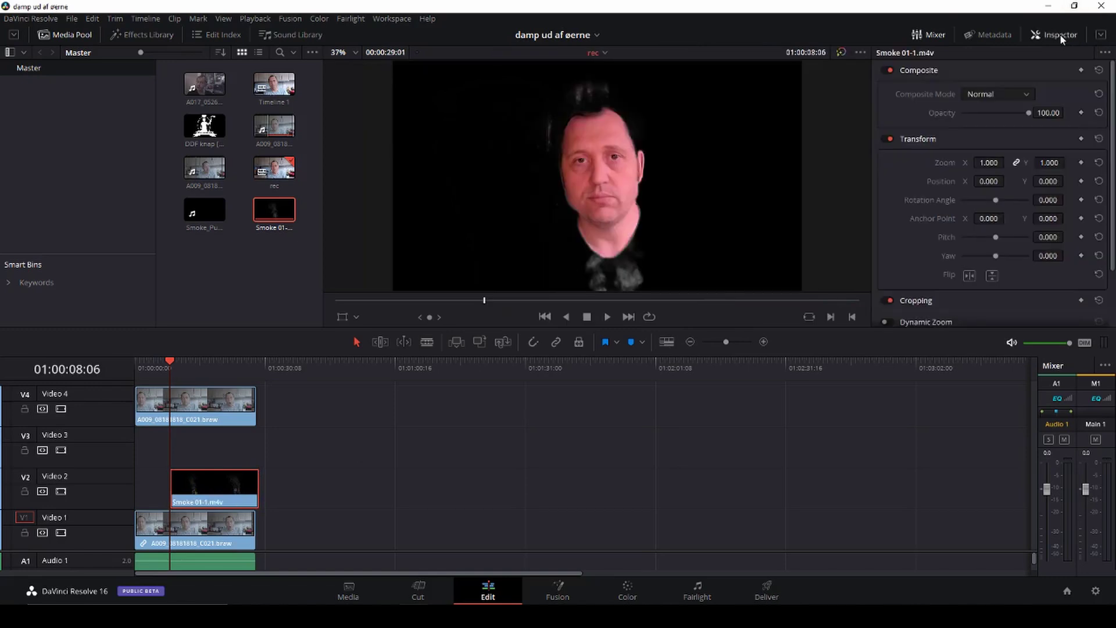
pyautogui.click(1027, 93)
pyautogui.scroll(-5, 1004, 168)
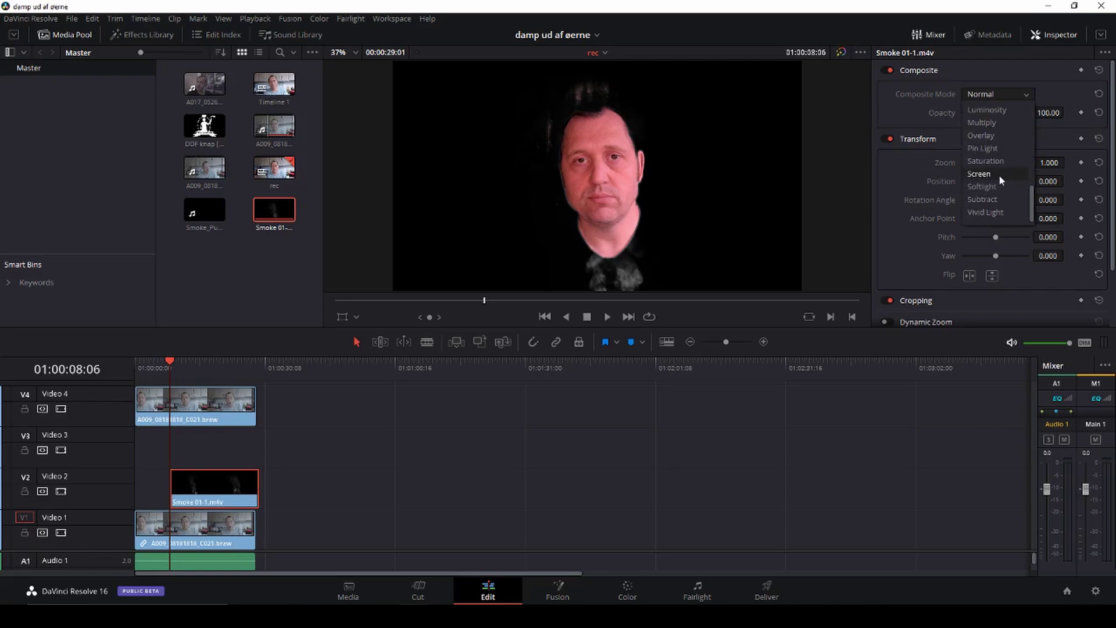
pyautogui.click(998, 174)
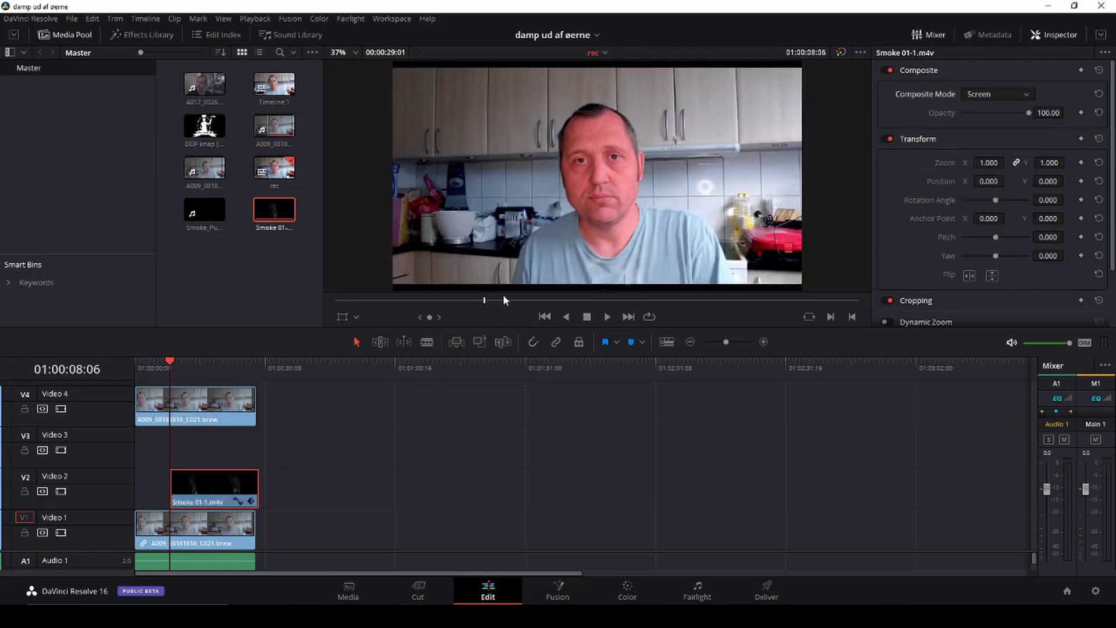
# Rotate the smoke about 91°, scale it to 0.5 and place it beside the face.
pyautogui.click(343, 317)
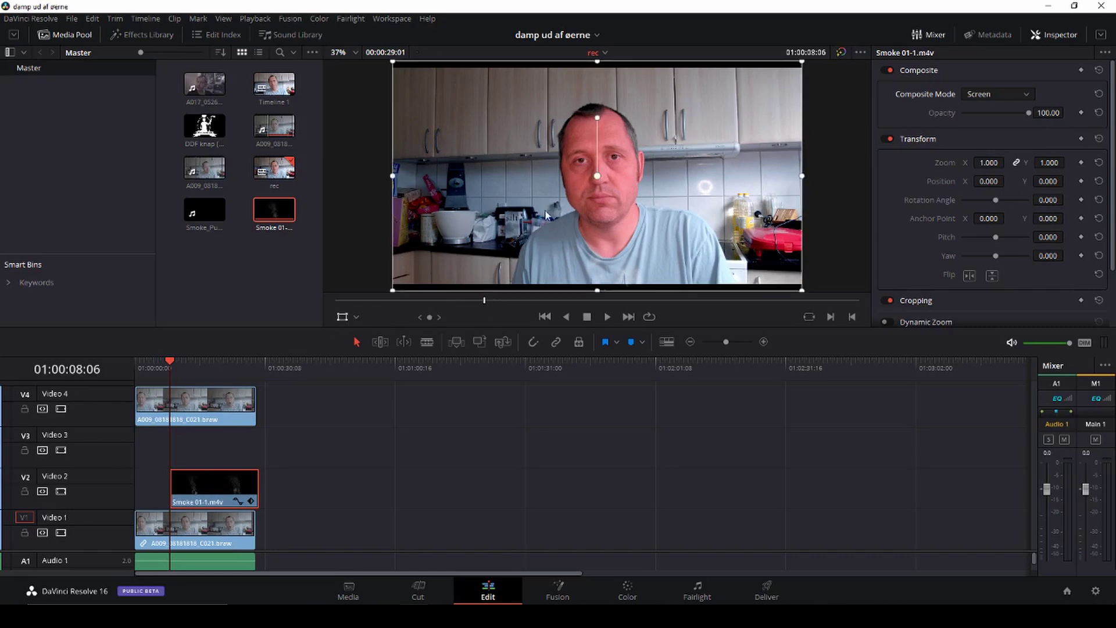
pyautogui.moveTo(598, 116); pyautogui.dragTo(481, 199)
pyautogui.moveTo(1051, 162); pyautogui.dragTo(1047, 162)
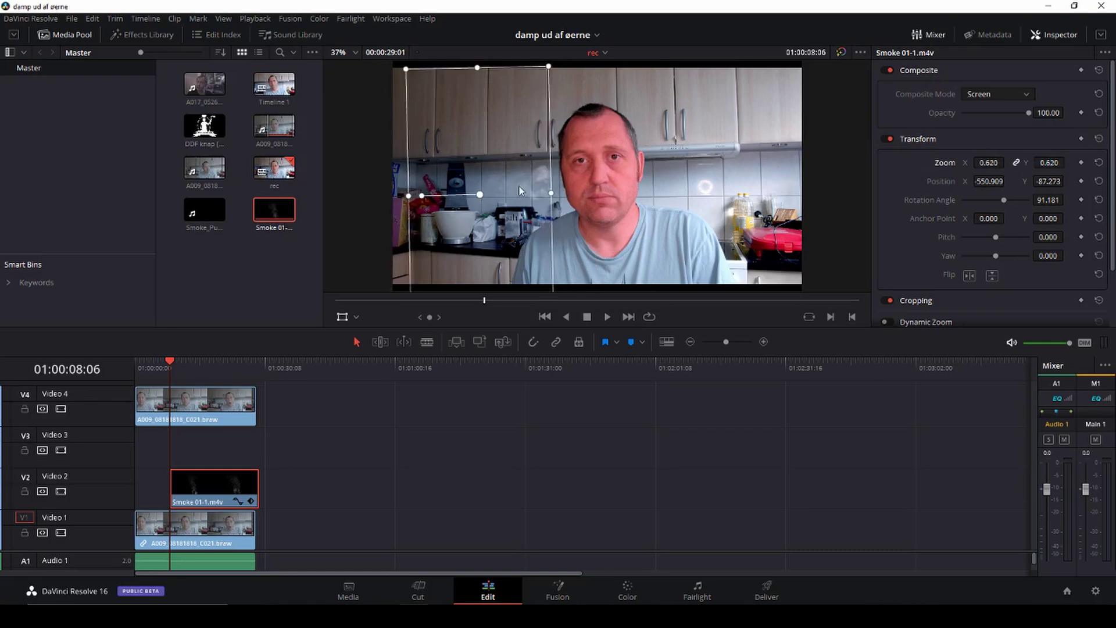
pyautogui.moveTo(476, 193); pyautogui.dragTo(504, 191)
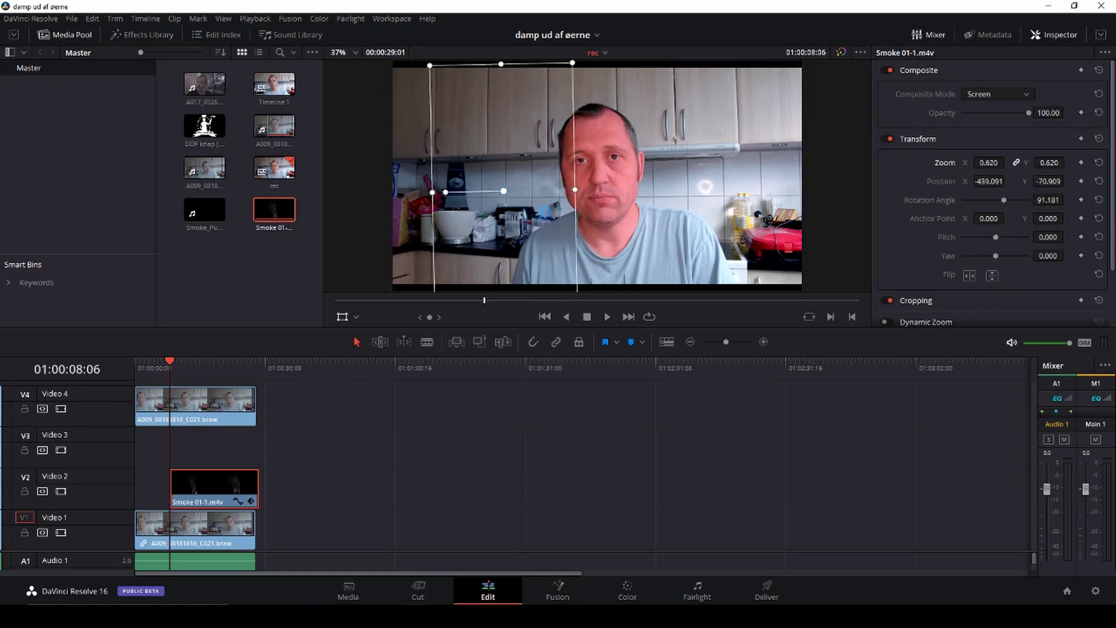
pyautogui.press('space')
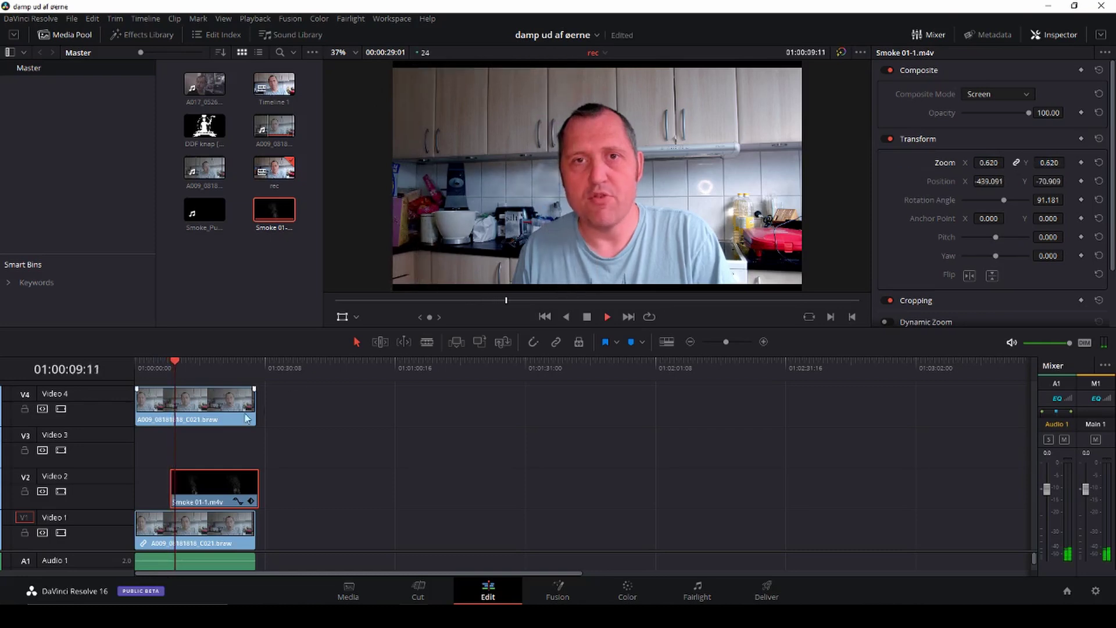
pyautogui.moveTo(1054, 163); pyautogui.dragTo(1050, 162)
pyautogui.moveTo(545, 201); pyautogui.dragTo(556, 198)
pyautogui.press('space')
pyautogui.press('space')
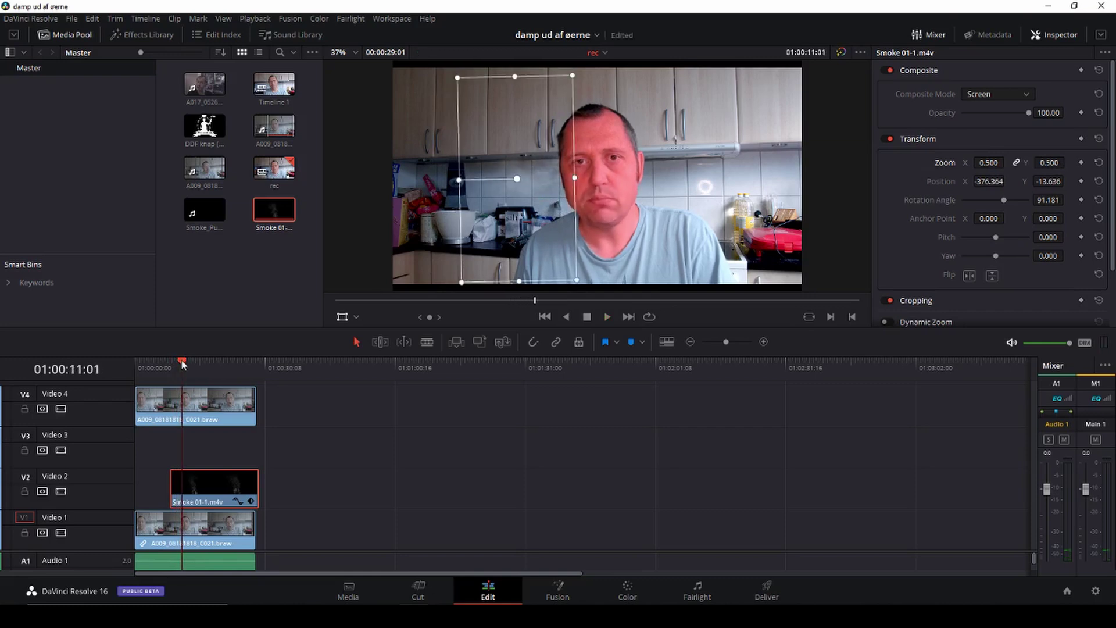
pyautogui.moveTo(184, 358); pyautogui.dragTo(211, 390)
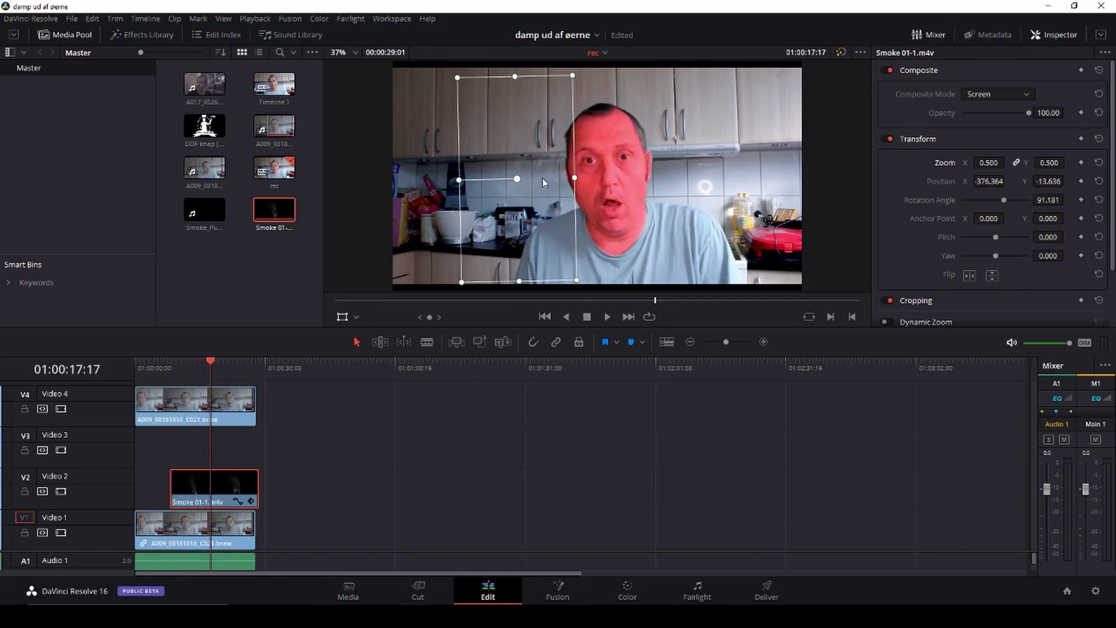
# Keyframe the smoke's position and lower it to Y -60 at 01:00:17:17.
pyautogui.click(1081, 181)
pyautogui.moveTo(519, 184); pyautogui.dragTo(518, 190)
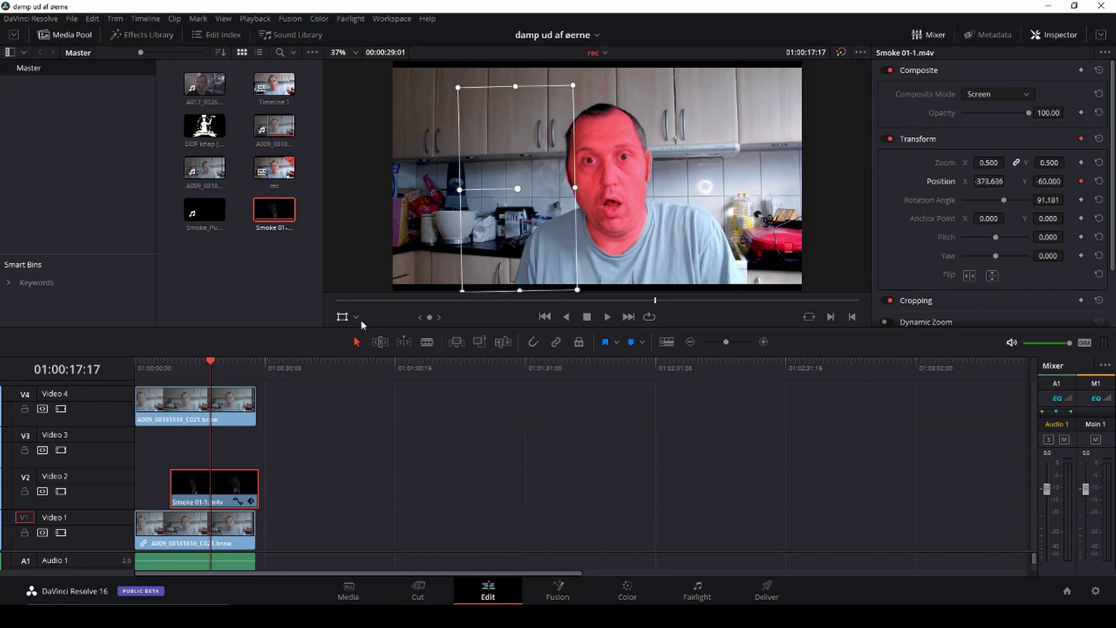
pyautogui.moveTo(209, 360); pyautogui.dragTo(235, 363)
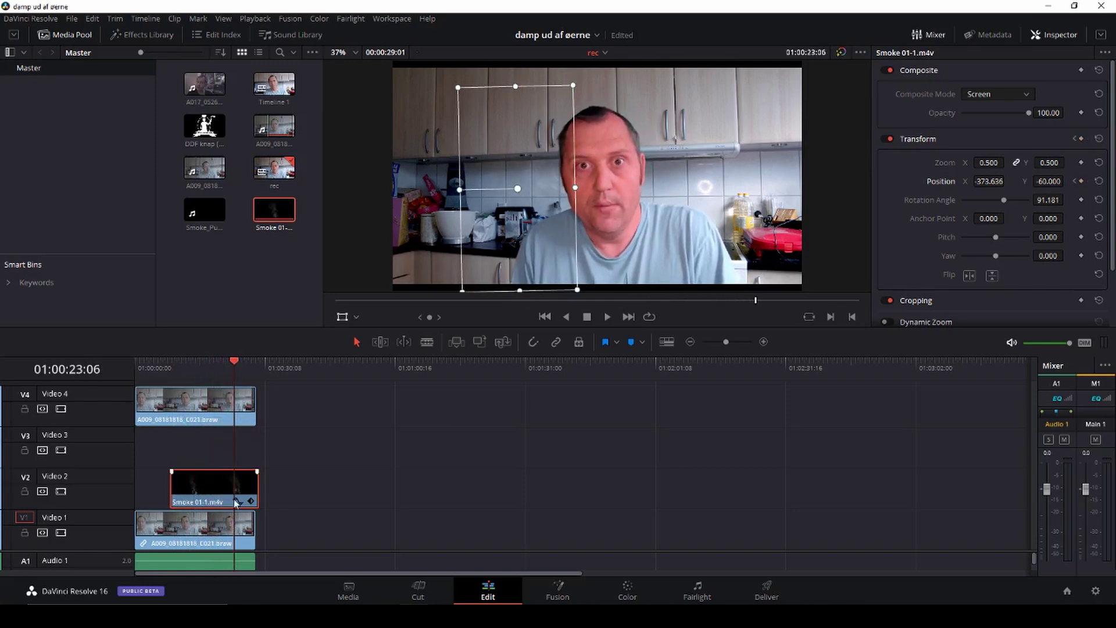
# Trim the end of the smoke clip and play back the edit.
pyautogui.moveTo(252, 490); pyautogui.dragTo(223, 471)
pyautogui.click(164, 367)
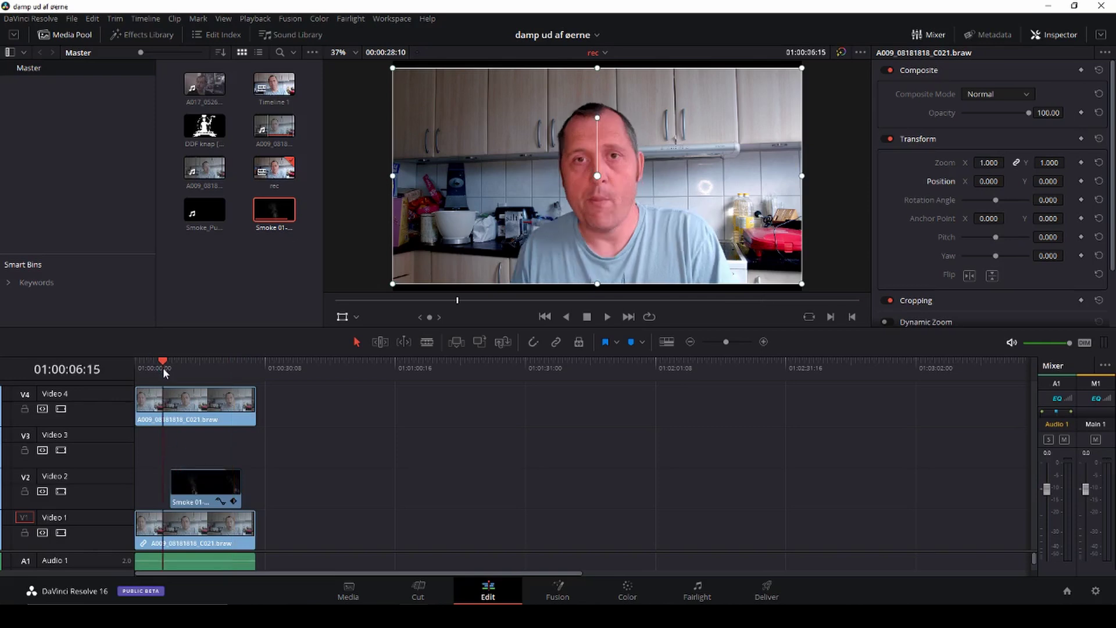
pyautogui.press('space')
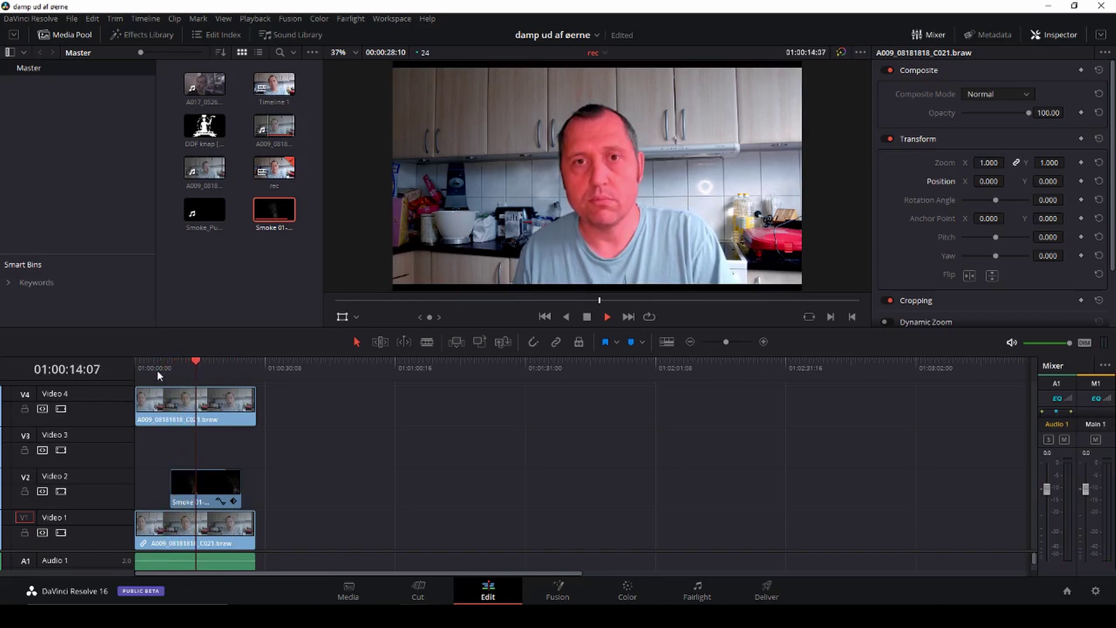
pyautogui.press('space')
# Add a second Smoke 01-1.m4v clip on Video 3 and select it.
pyautogui.click(195, 487)
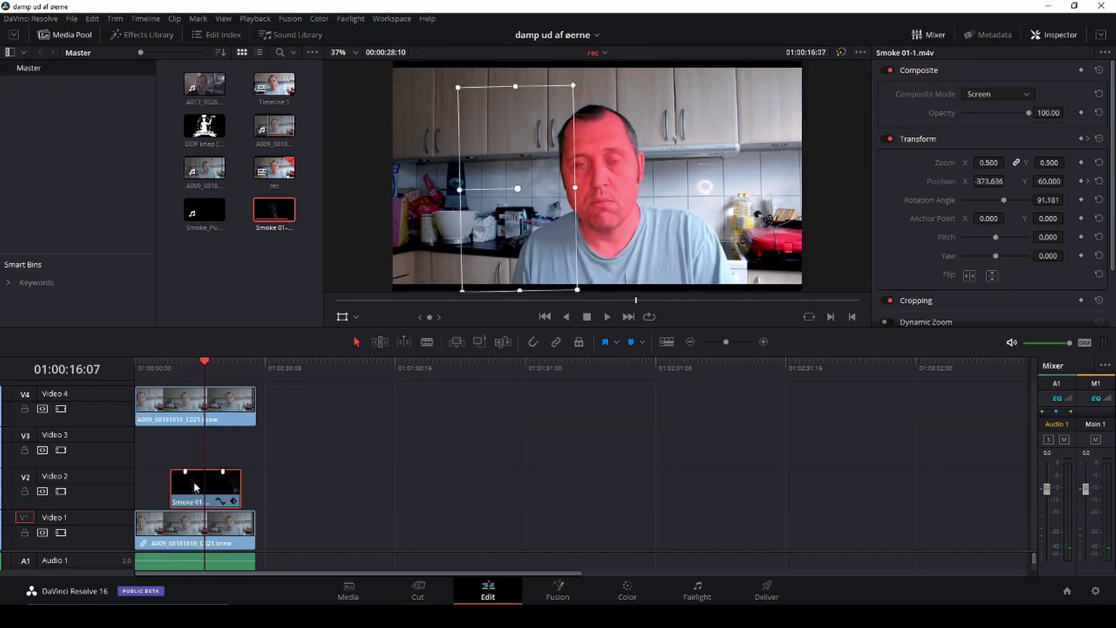
pyautogui.moveTo(274, 207); pyautogui.dragTo(355, 430)
pyautogui.click(375, 375)
pyautogui.click(391, 450)
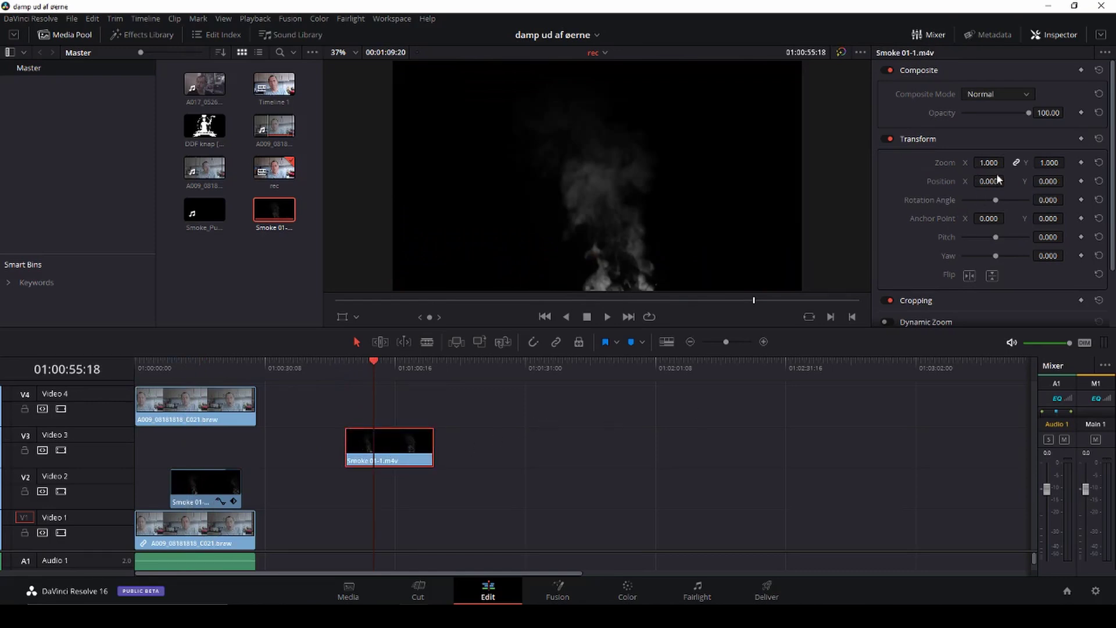
# Blend the Video 3 smoke in Screen mode and align its start with the Video 2 smoke.
pyautogui.click(1016, 94)
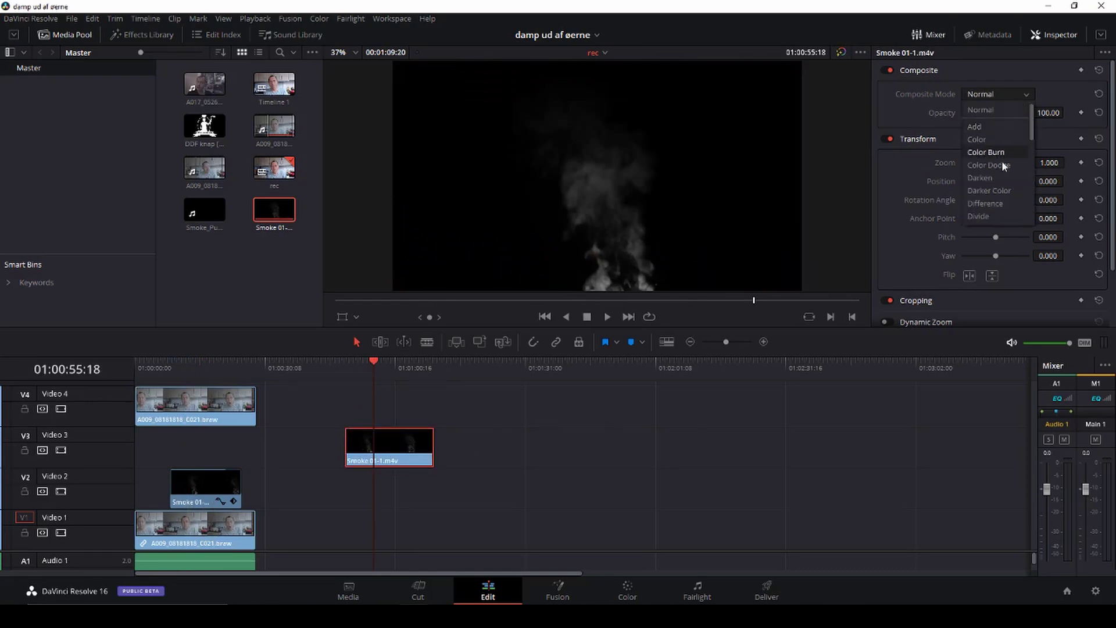
pyautogui.scroll(-6, 997, 186)
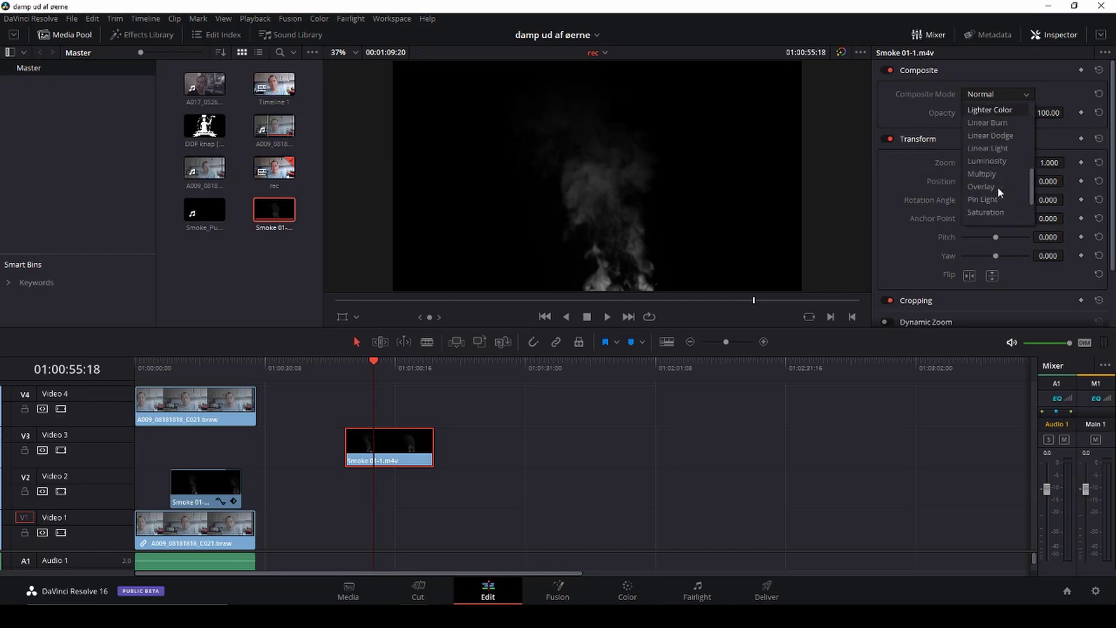
pyautogui.click(1002, 173)
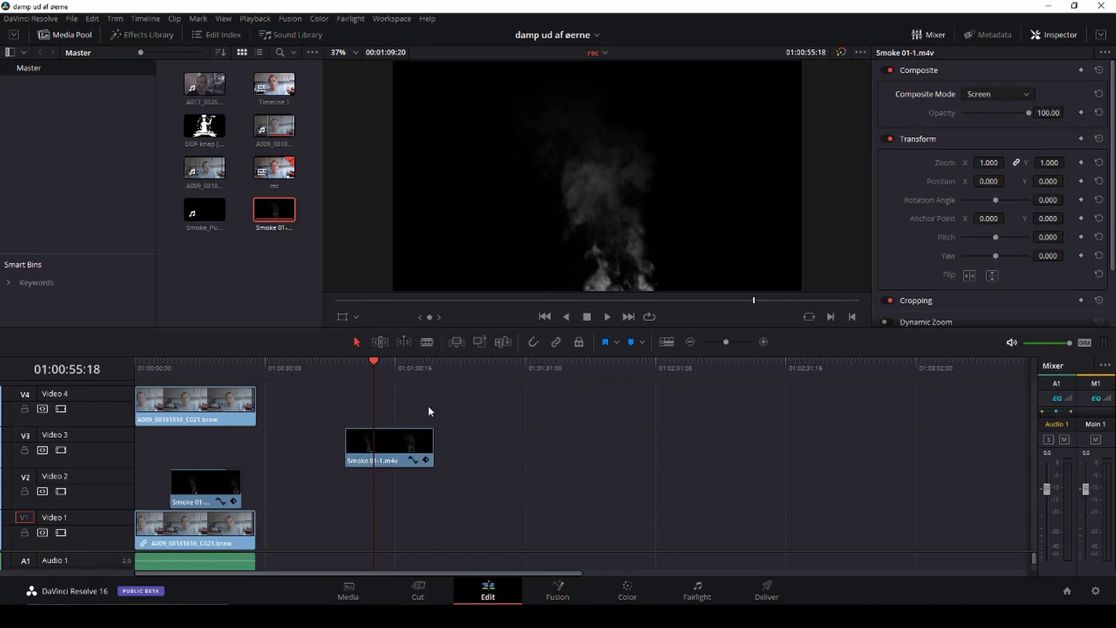
pyautogui.moveTo(395, 444); pyautogui.dragTo(224, 446)
# Place the Video 3 smoke at the man's ear at zoom 0.320, rotated about -84°.
pyautogui.click(204, 369)
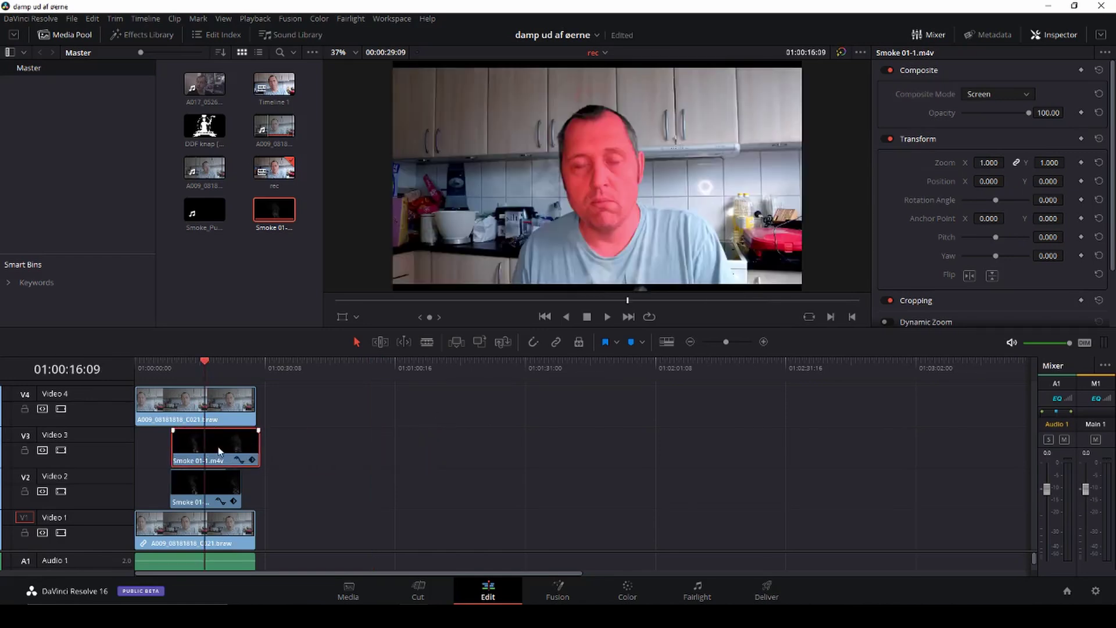
pyautogui.click(342, 317)
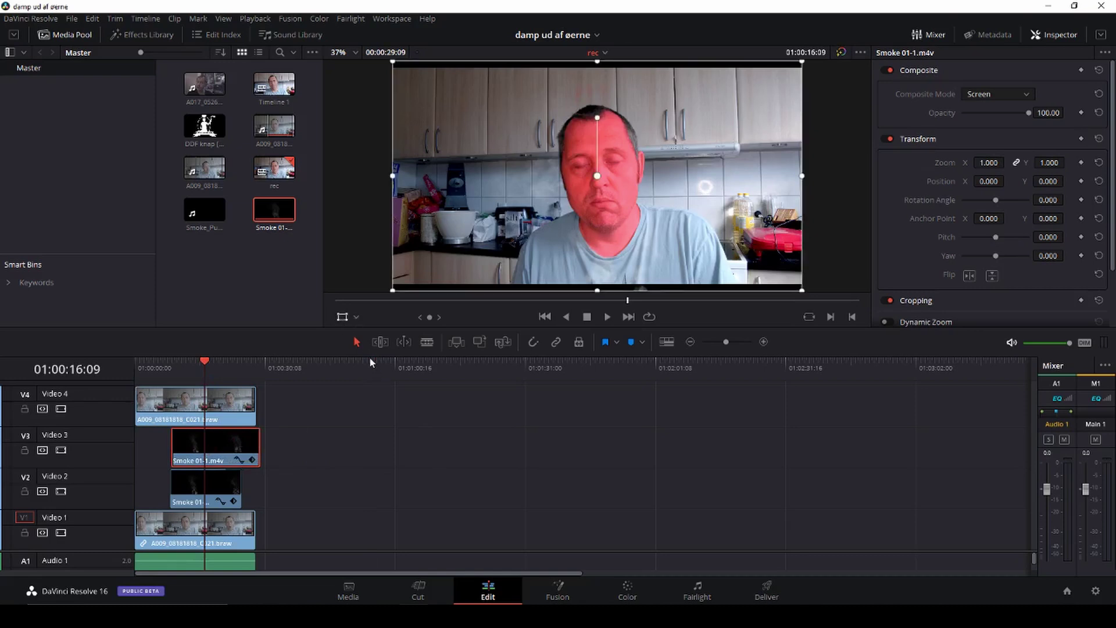
pyautogui.moveTo(597, 176); pyautogui.dragTo(676, 157)
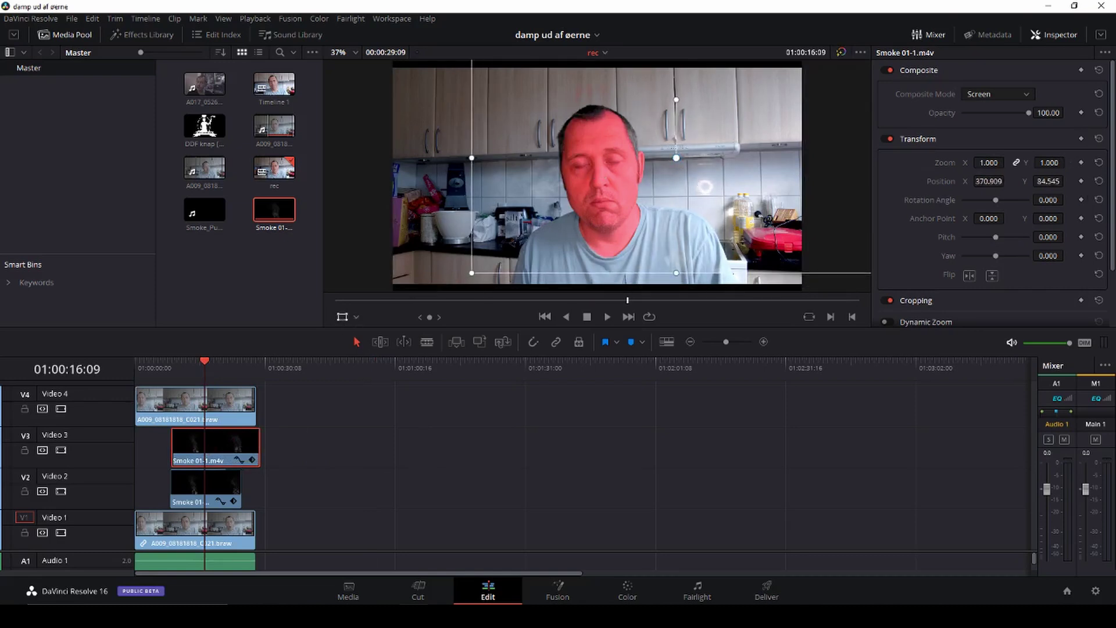
pyautogui.moveTo(472, 272); pyautogui.dragTo(601, 201)
pyautogui.moveTo(681, 105); pyautogui.dragTo(663, 164)
pyautogui.moveTo(1054, 161); pyautogui.dragTo(1053, 161)
# Play back to review the second smoke and adjust where the clip begins.
pyautogui.press('space')
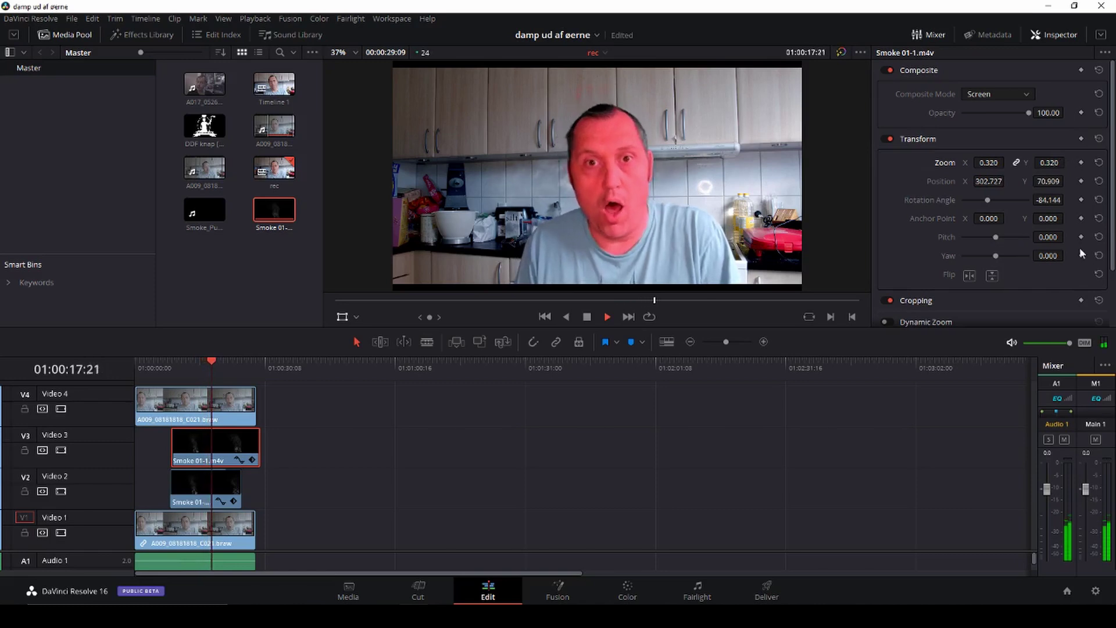
pyautogui.press('space')
pyautogui.press('space')
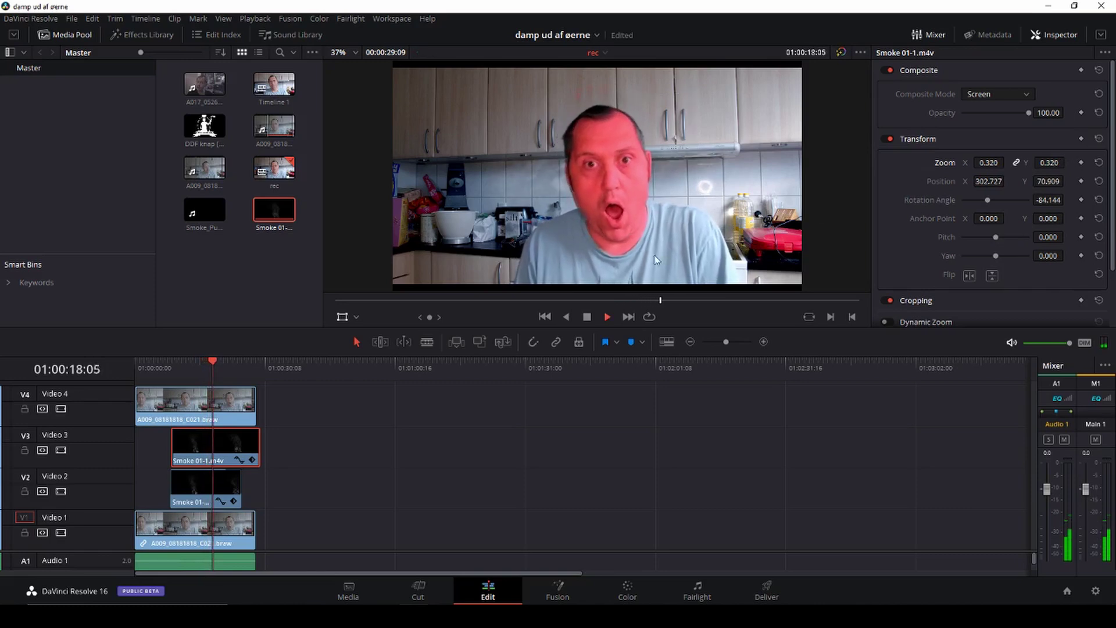
pyautogui.press('space')
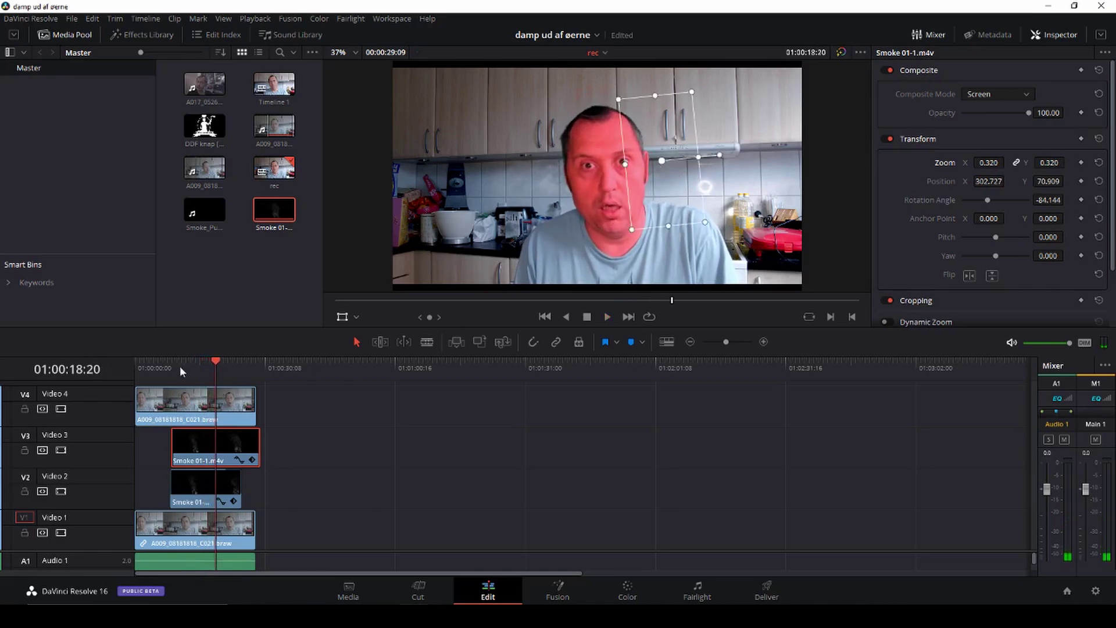
pyautogui.moveTo(193, 360); pyautogui.dragTo(176, 365)
pyautogui.press('space')
pyautogui.press('space')
pyautogui.moveTo(173, 430); pyautogui.dragTo(184, 431)
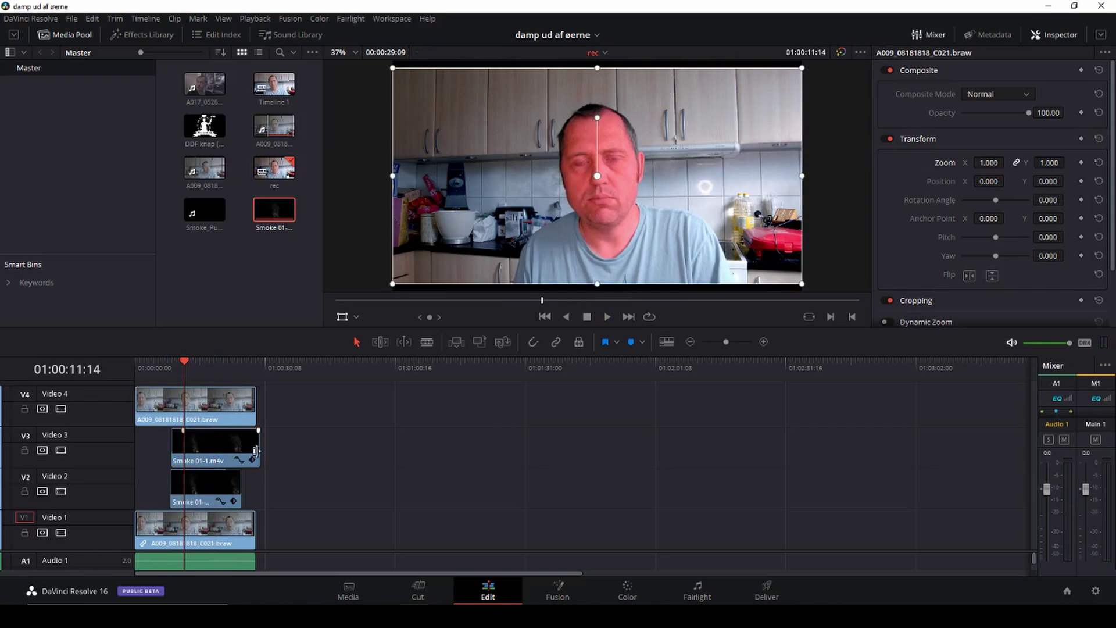
# Trim the Video 3 smoke to end with the Video 2 clip and play it back.
pyautogui.moveTo(259, 451); pyautogui.dragTo(220, 433)
pyautogui.press('space')
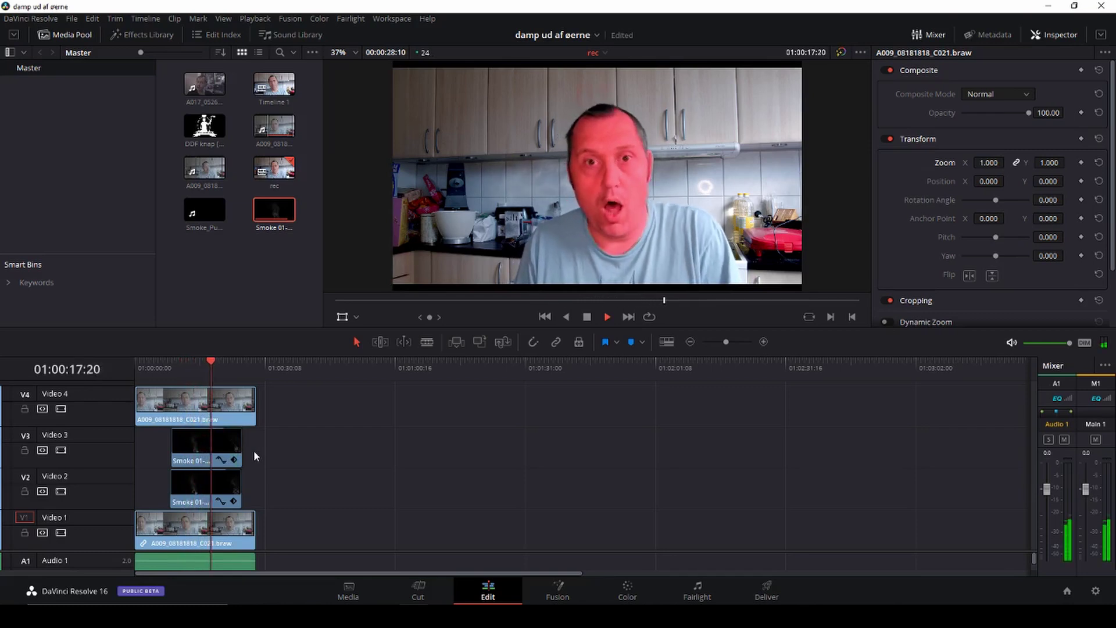
# Drag the Video 4 keyed-face clip's start back to timeline zero and preview the opening.
pyautogui.press('space')
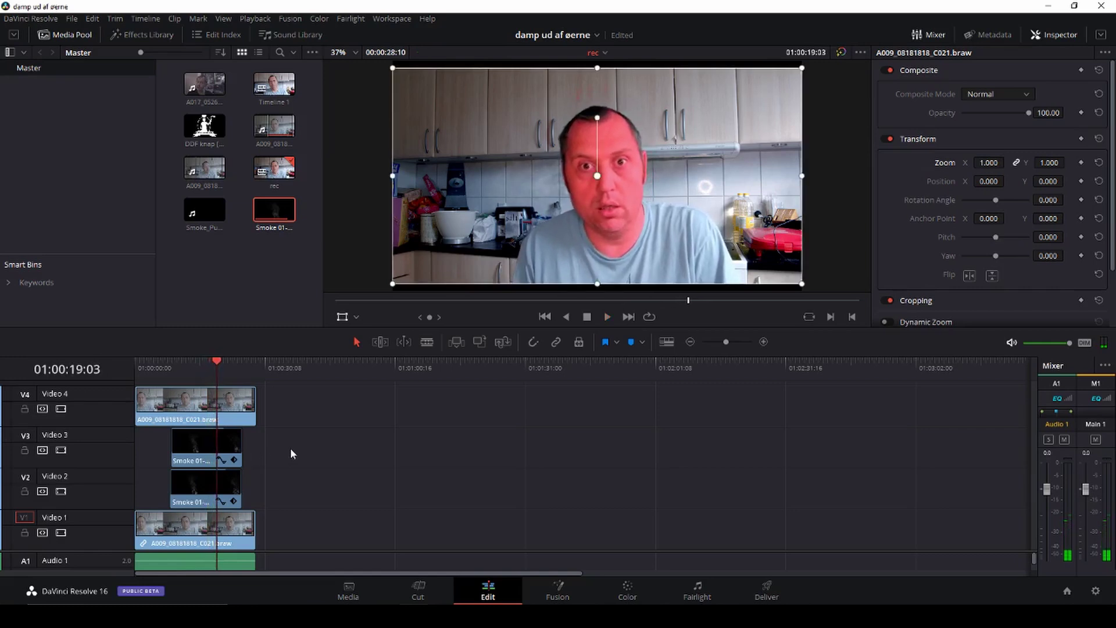
pyautogui.moveTo(216, 363); pyautogui.dragTo(134, 362)
pyautogui.moveTo(730, 340); pyautogui.dragTo(741, 339)
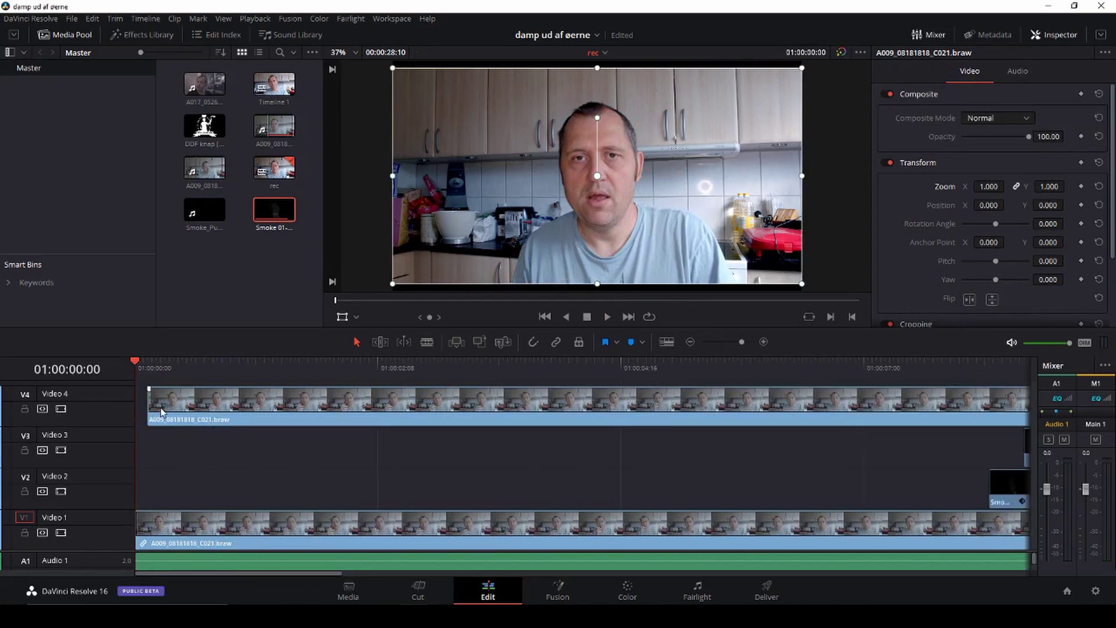
pyautogui.moveTo(162, 412); pyautogui.dragTo(149, 412)
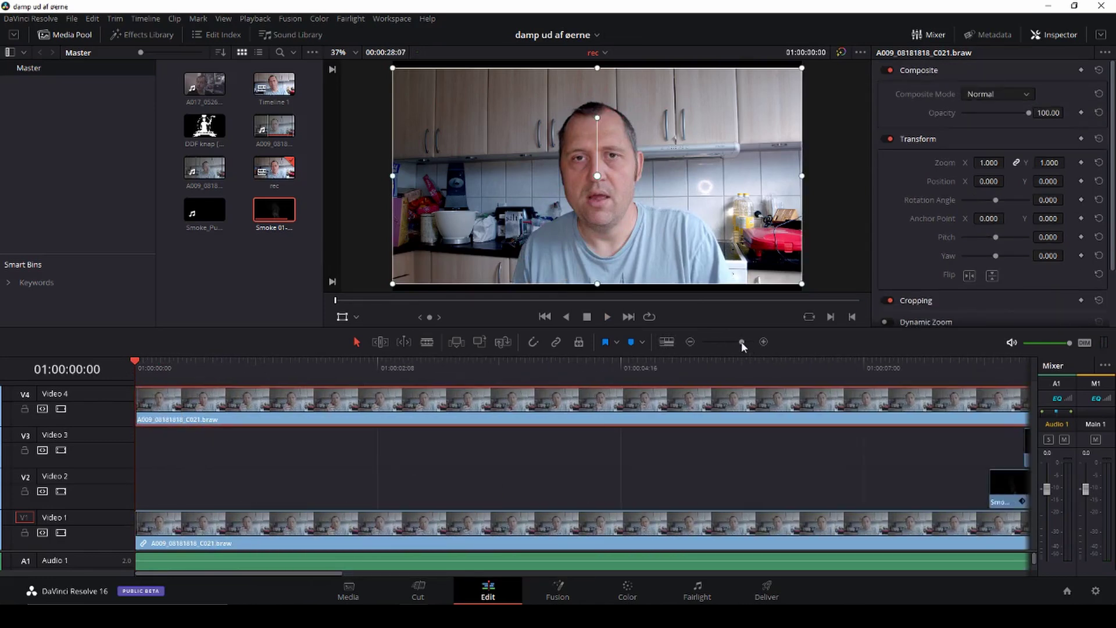
pyautogui.moveTo(741, 341); pyautogui.dragTo(731, 343)
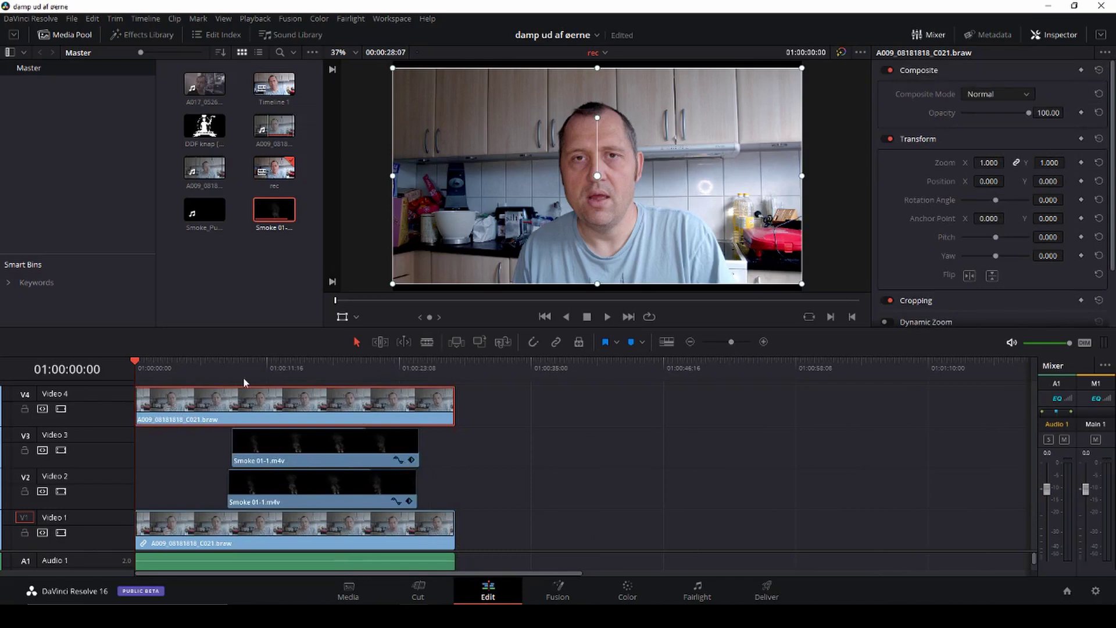
pyautogui.moveTo(236, 367); pyautogui.dragTo(225, 367)
pyautogui.press('space')
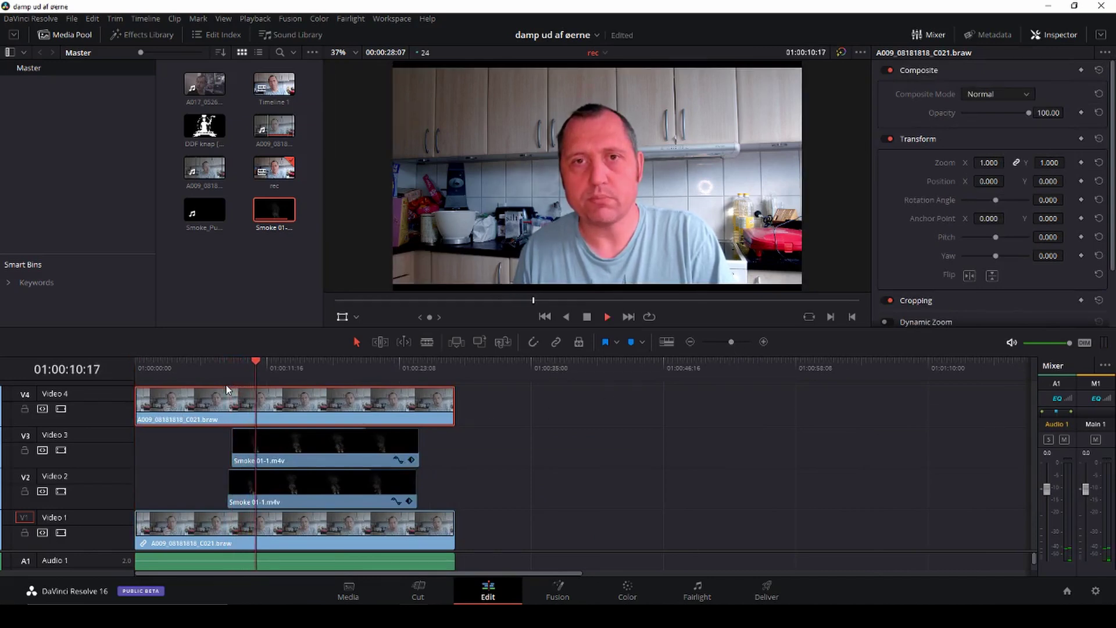
pyautogui.click(494, 408)
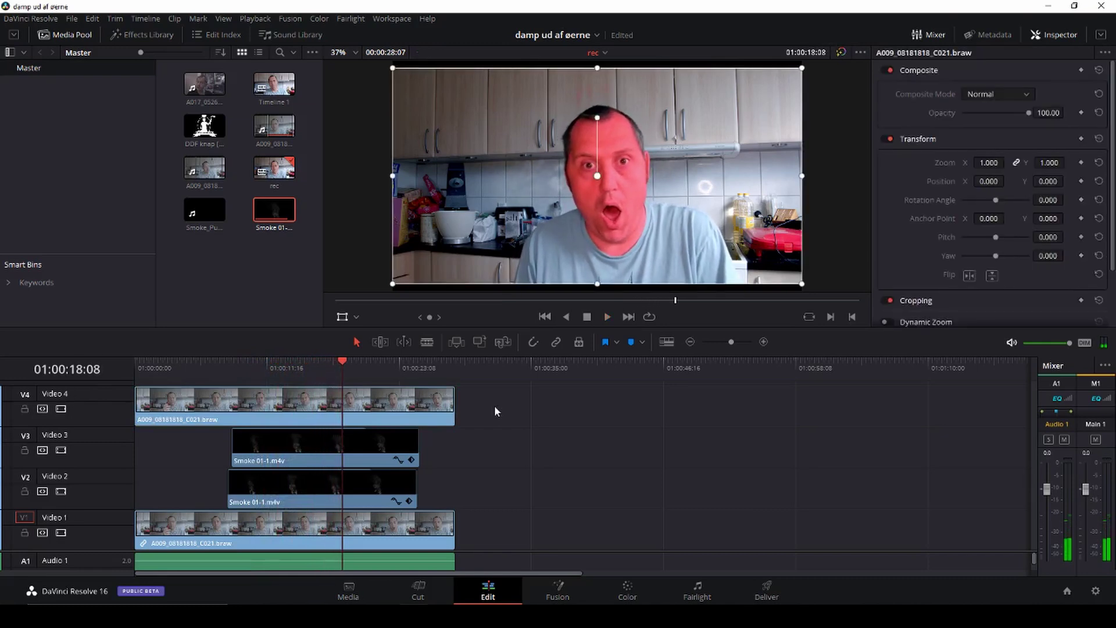
# Add a Video 5 track and place Smoke_Puff_Element.mp4 on it near 01:00:17:03.
pyautogui.rightClick(109, 393)
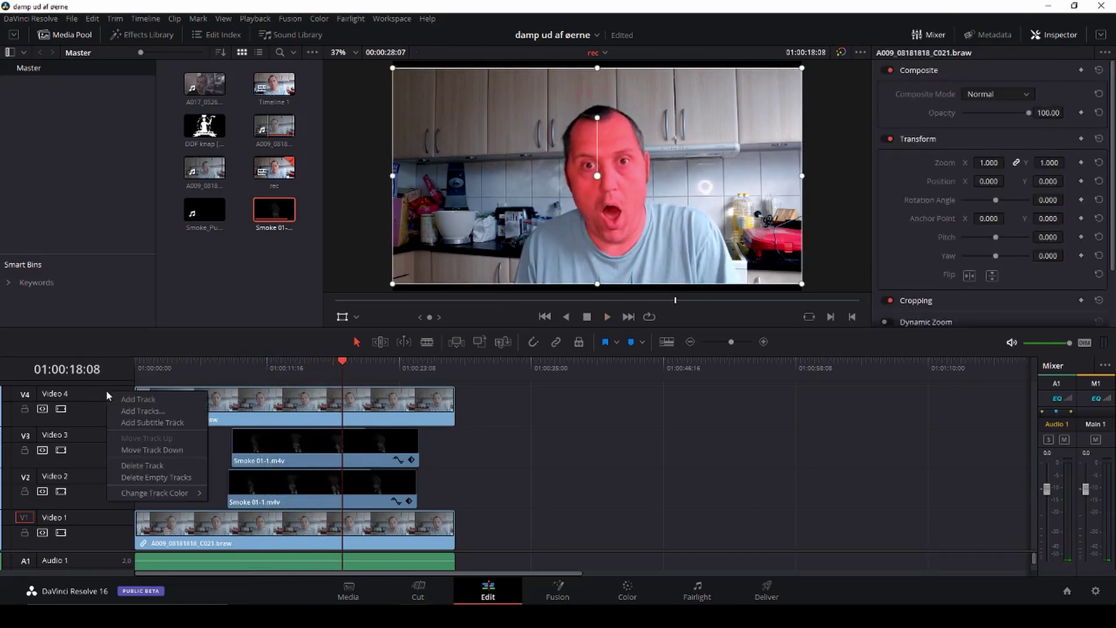
pyautogui.click(129, 400)
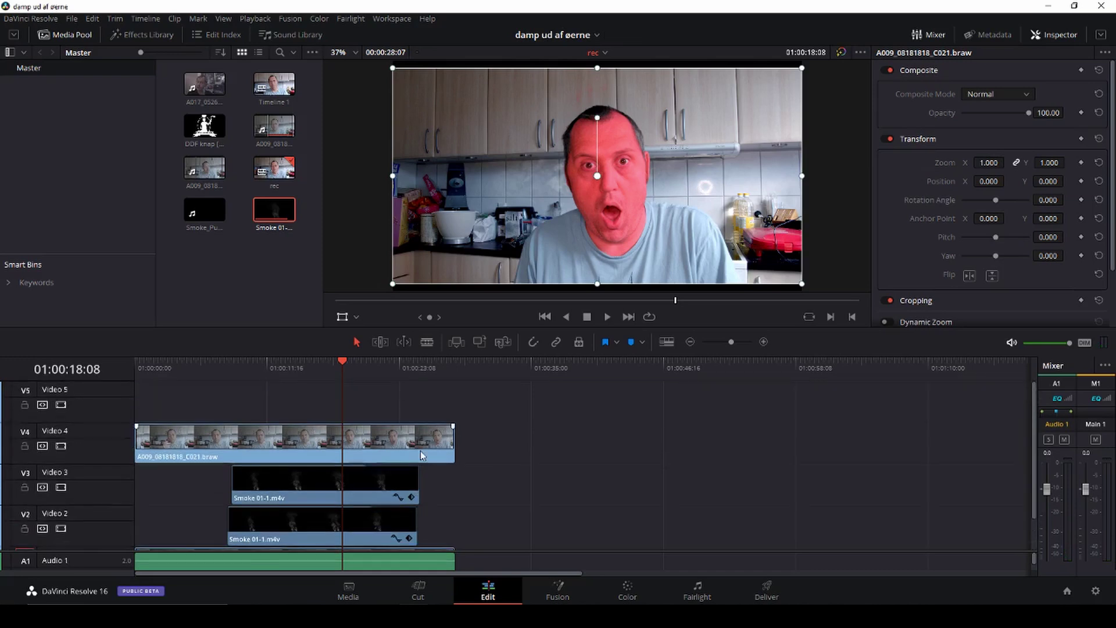
pyautogui.click(196, 214)
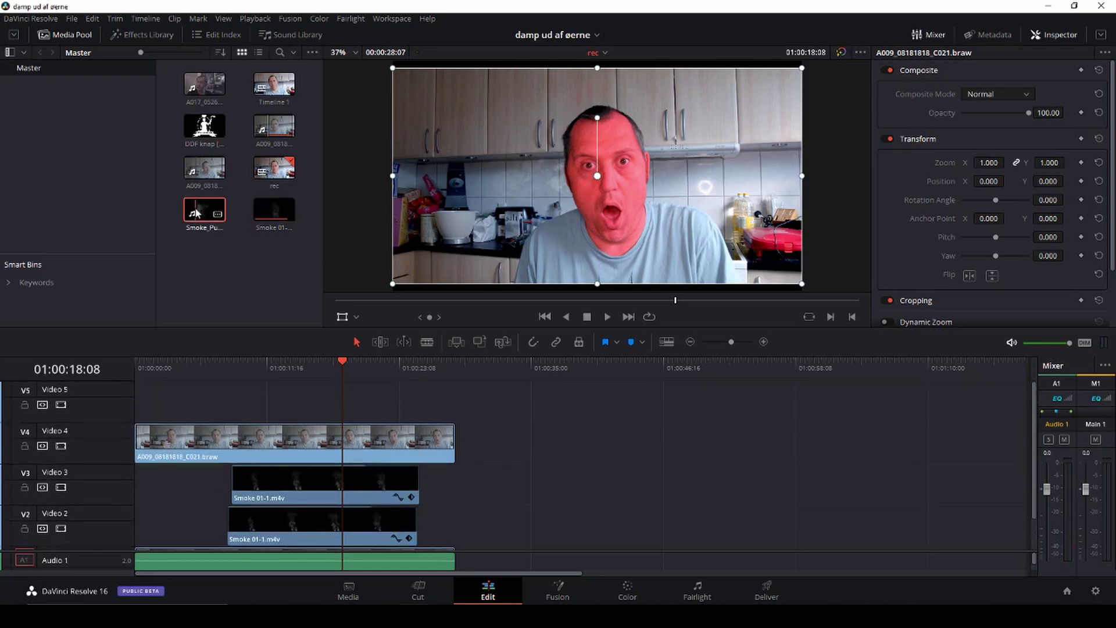
pyautogui.doubleClick(195, 214)
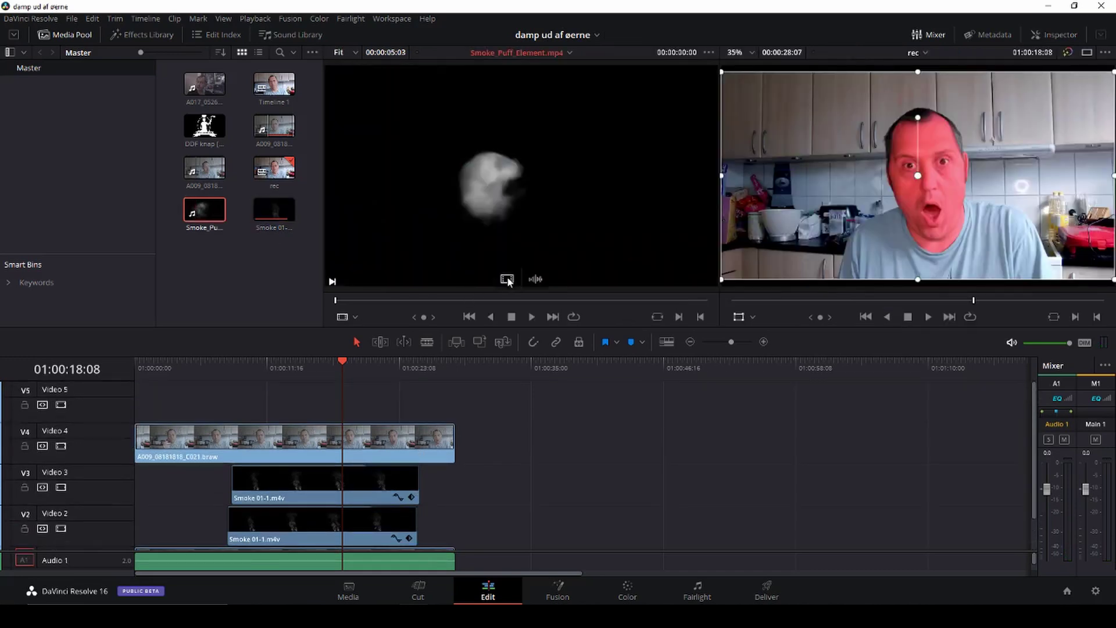
pyautogui.moveTo(508, 281); pyautogui.dragTo(413, 401)
pyautogui.moveTo(342, 364)
pyautogui.mouseDown()
pyautogui.moveTo(300, 366)
pyautogui.moveTo(336, 373)
pyautogui.moveTo(329, 379)
pyautogui.mouseUp()
pyautogui.moveTo(414, 406); pyautogui.dragTo(354, 413)
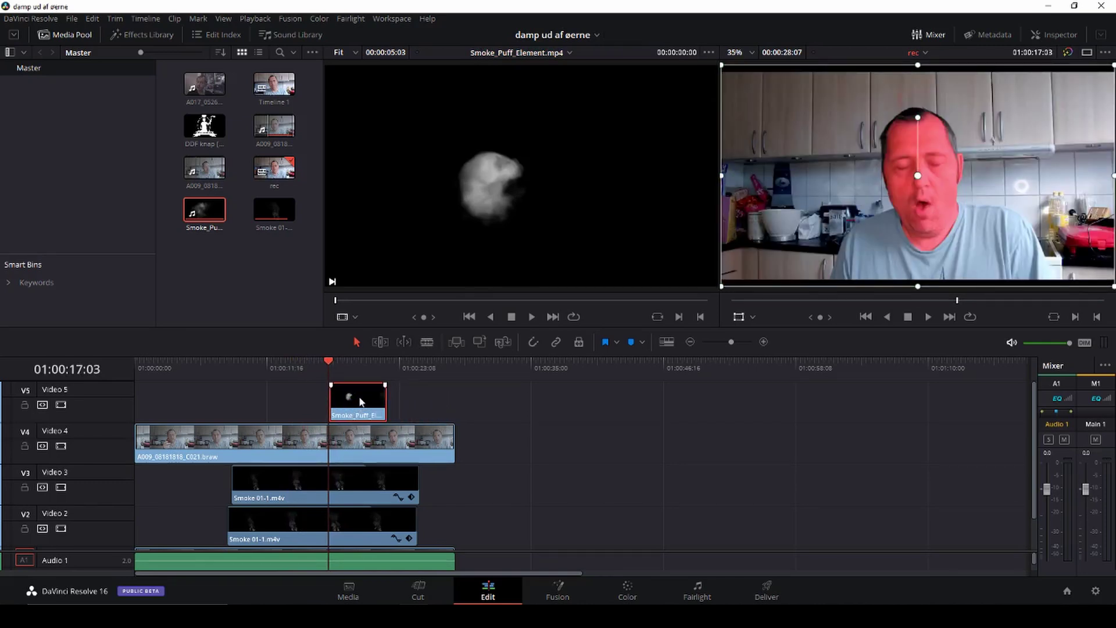
# Set the smoke puff's Composite Mode to Screen and play to check it.
pyautogui.click(1069, 36)
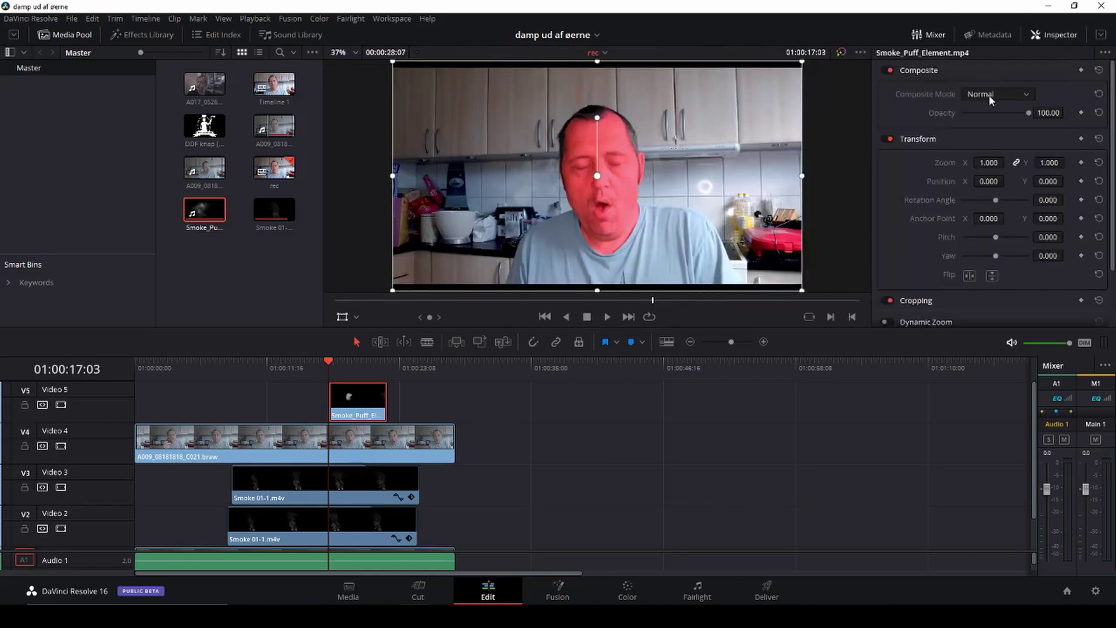
pyautogui.click(1023, 97)
pyautogui.scroll(-5, 995, 197)
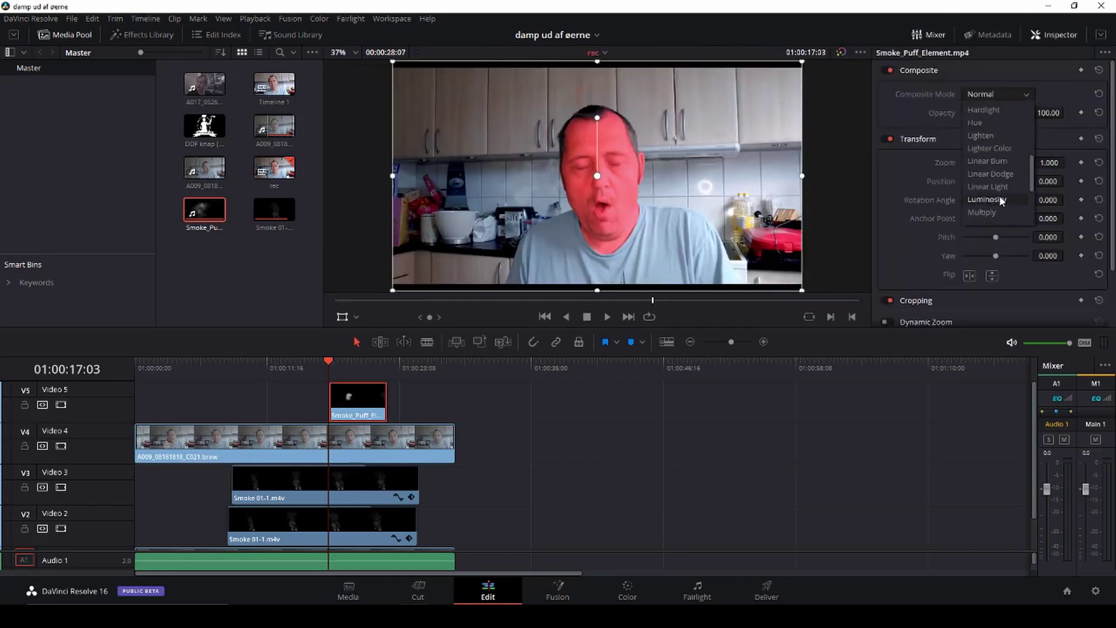
pyautogui.click(997, 174)
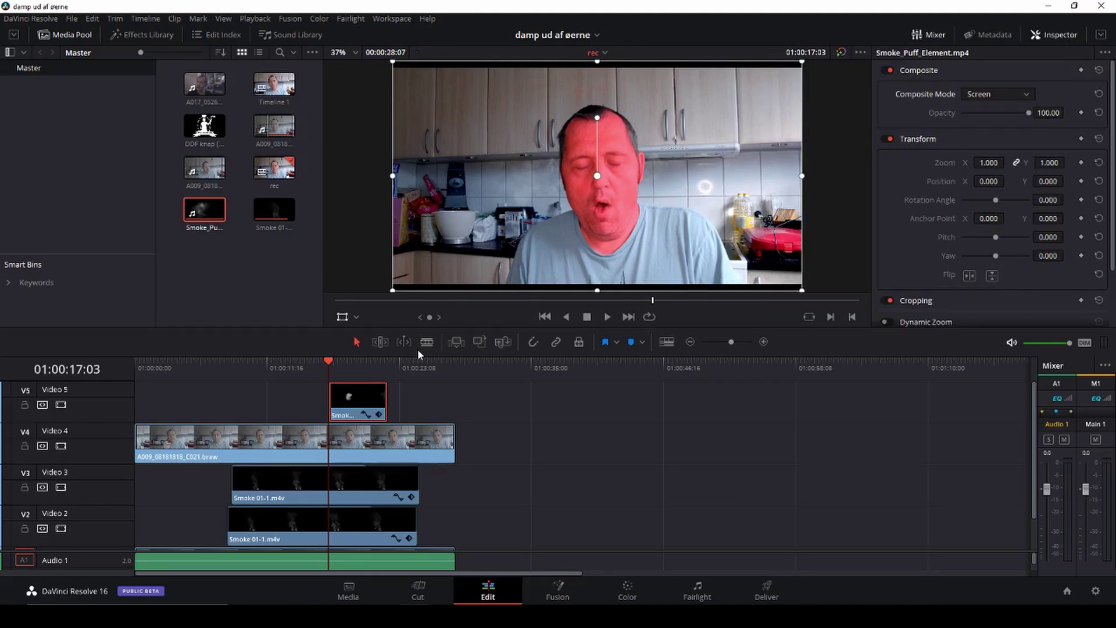
pyautogui.press('space')
pyautogui.press('space')
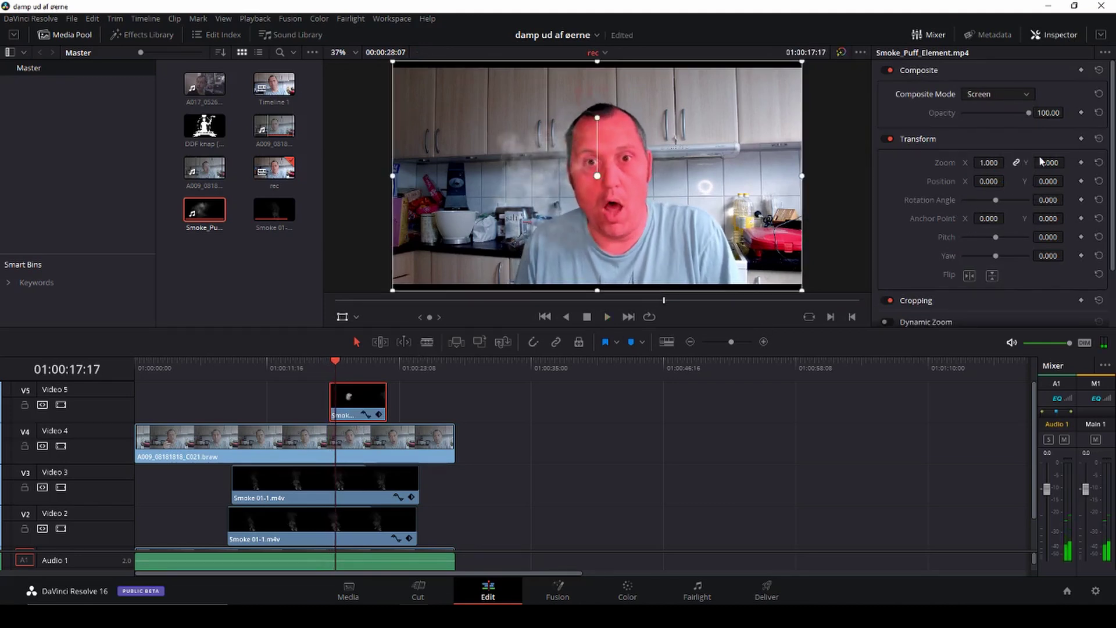
# Scale the puff to 0.670, move it down-right to the mouth, and replay.
pyautogui.moveTo(1050, 163); pyautogui.dragTo(672, 204)
pyautogui.moveTo(597, 178); pyautogui.dragTo(615, 192)
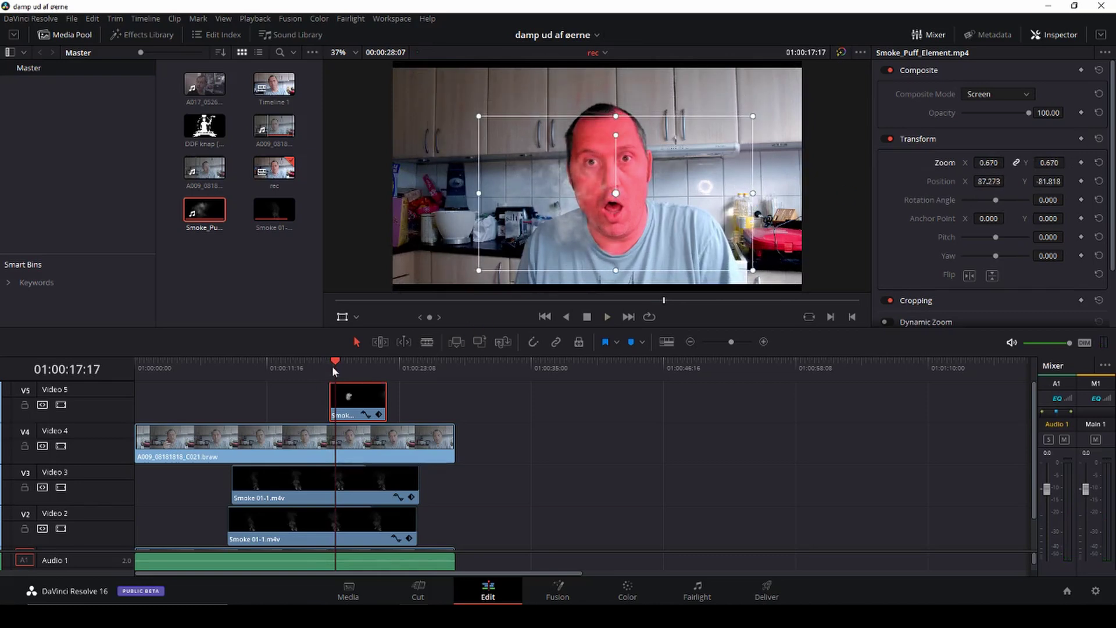
pyautogui.moveTo(333, 369); pyautogui.dragTo(325, 364)
pyautogui.press('space')
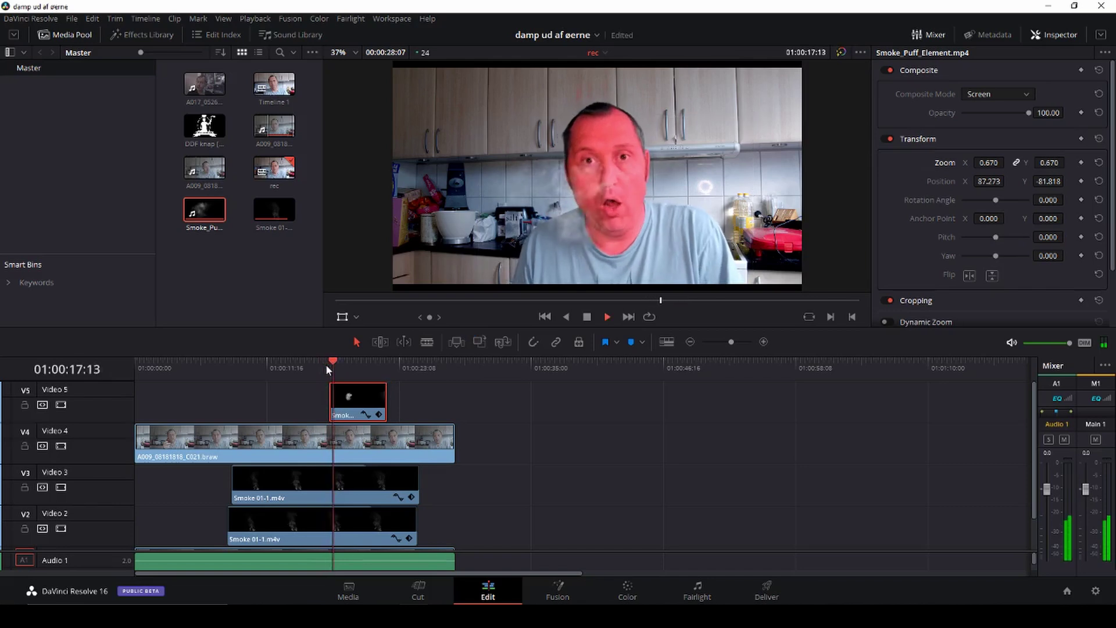
pyautogui.press('space')
pyautogui.press('space')
pyautogui.press('space')
pyautogui.click(386, 388)
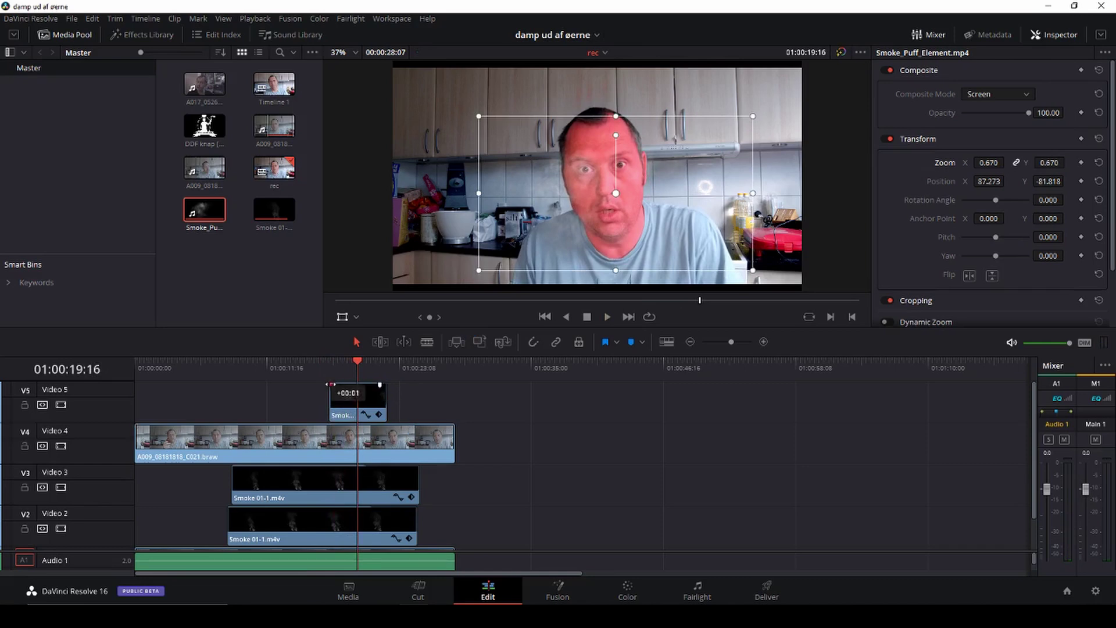
pyautogui.moveTo(379, 385); pyautogui.dragTo(315, 361)
pyautogui.press('space')
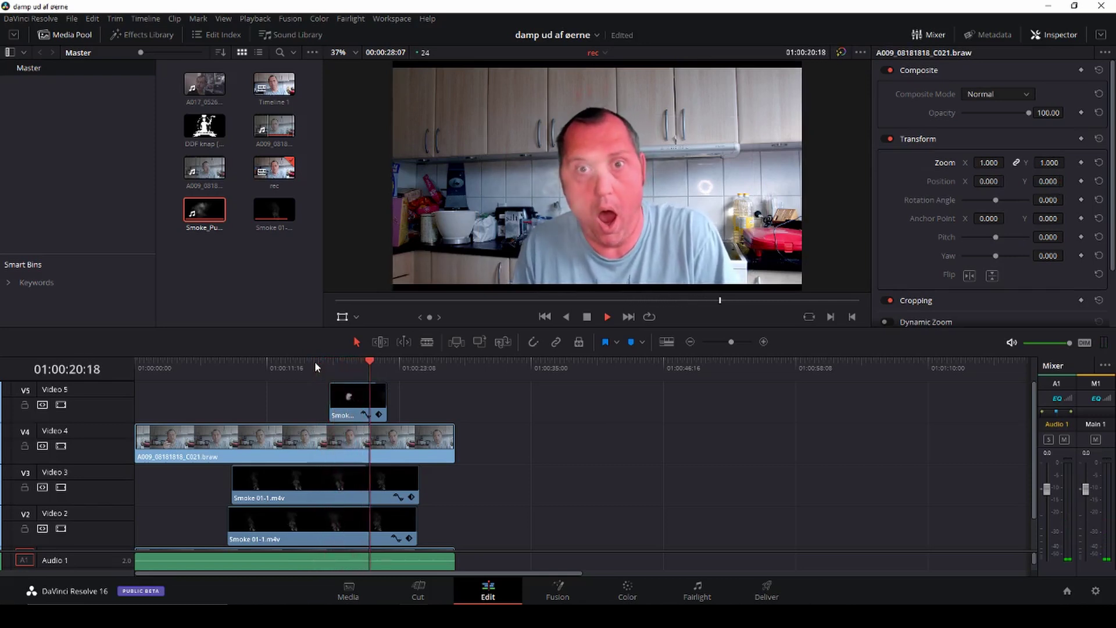
# Give the Video 5 smoke puff a two-second fade-out and review it.
pyautogui.press('space')
pyautogui.moveTo(375, 383); pyautogui.dragTo(322, 361)
pyautogui.press('space')
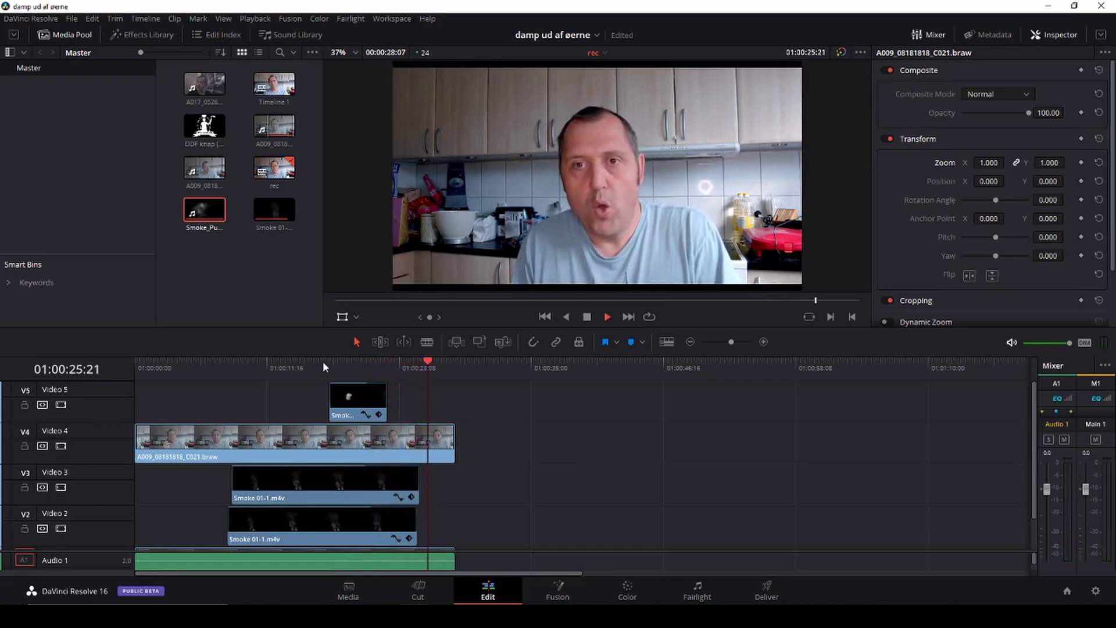
pyautogui.press('space')
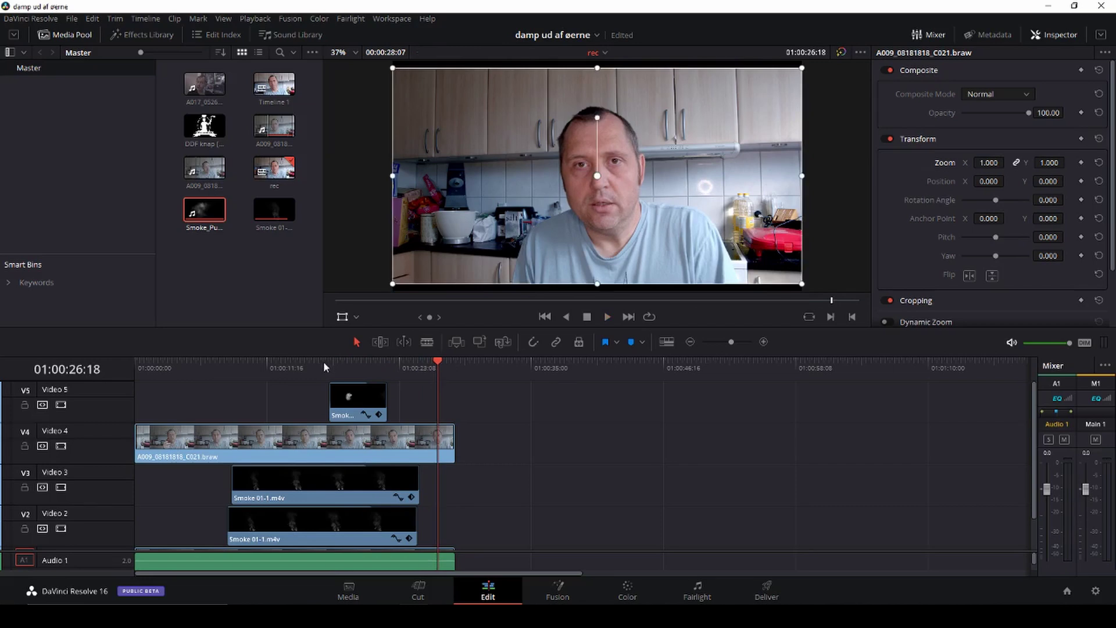
# Select the Video 1 kitchen clip and hide the viewer transform overlay.
pyautogui.scroll(-1, 522, 414)
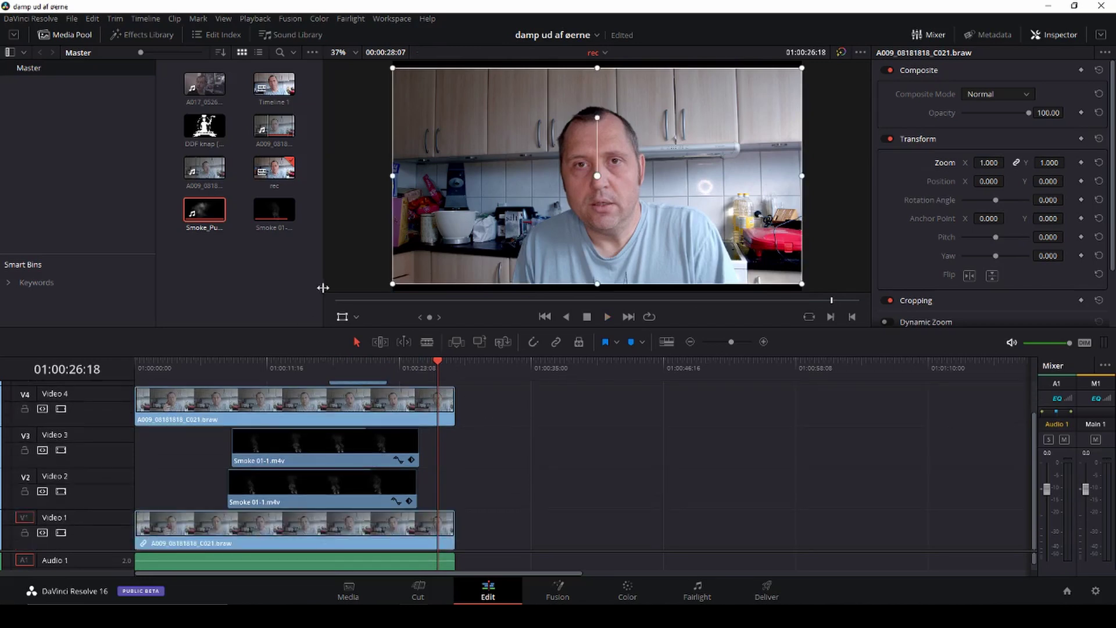
pyautogui.click(210, 531)
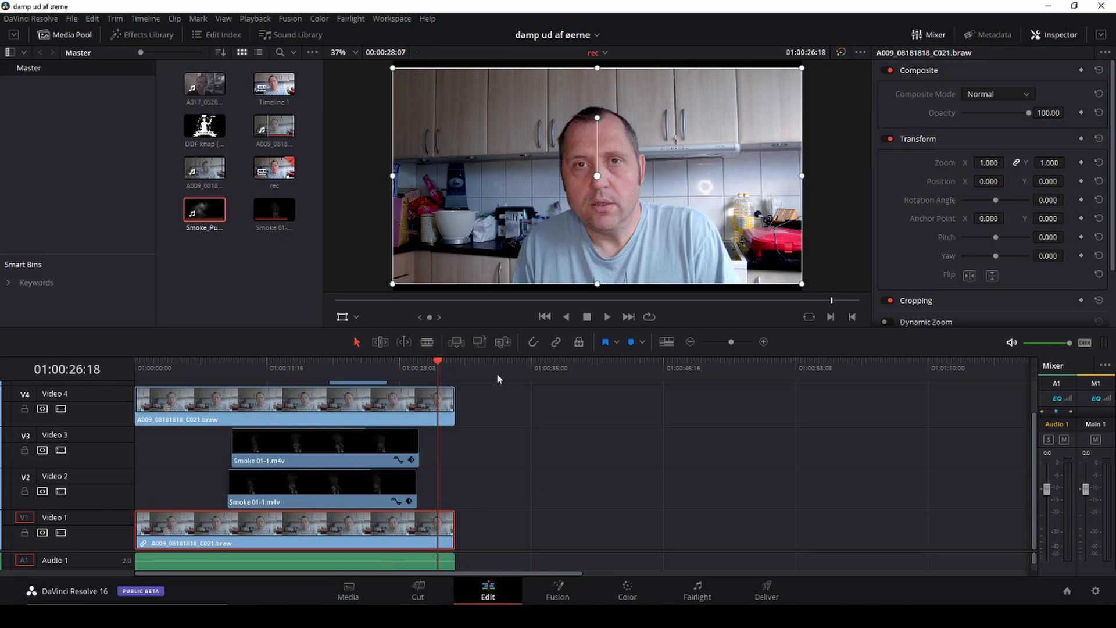
pyautogui.click(344, 317)
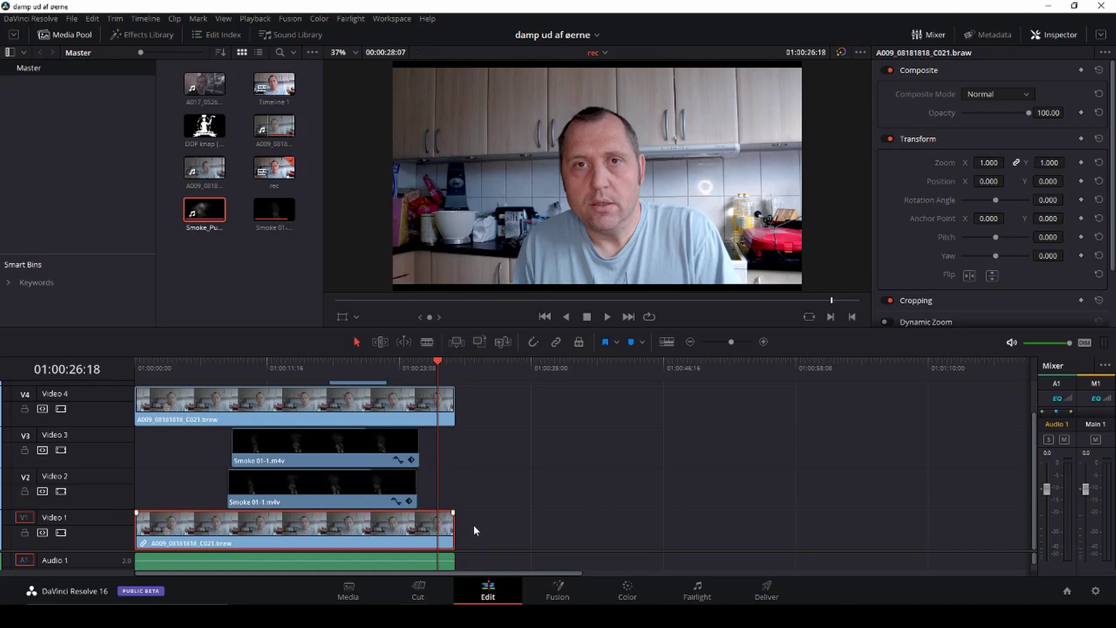
# On the Color page, add serial node 02 to clip 01 with a Curve power window.
pyautogui.click(629, 588)
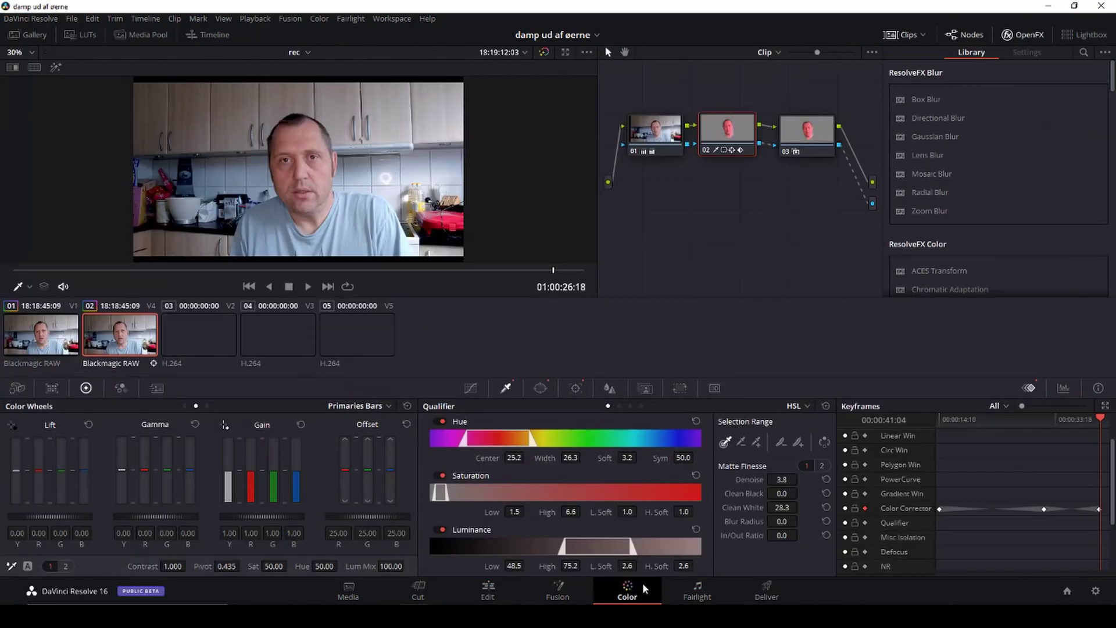
pyautogui.click(50, 328)
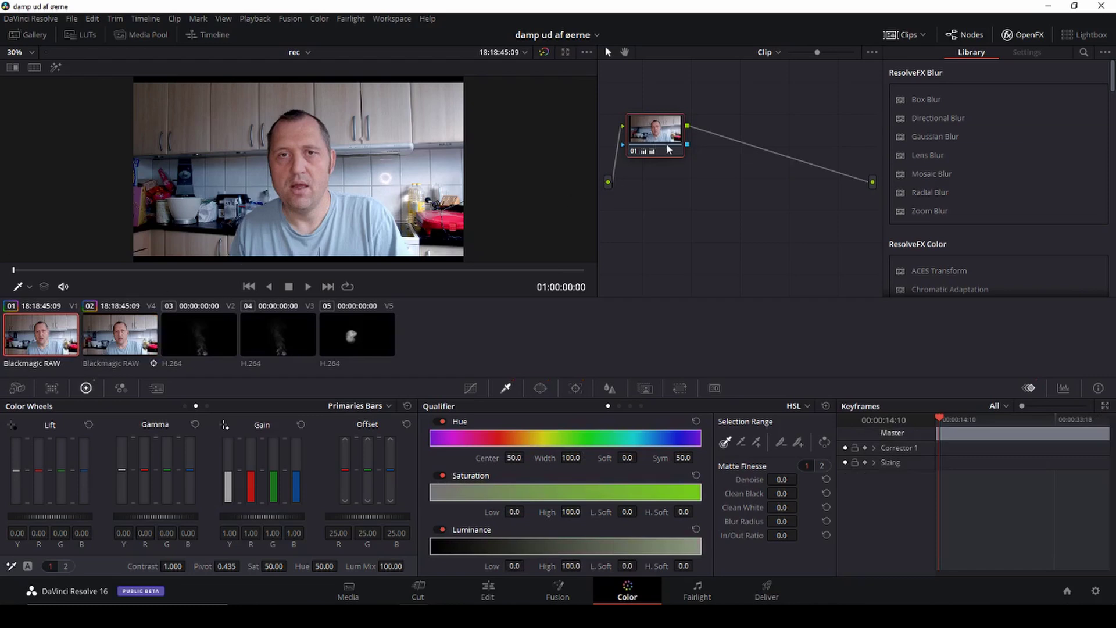
pyautogui.hotkey('alt', 's')
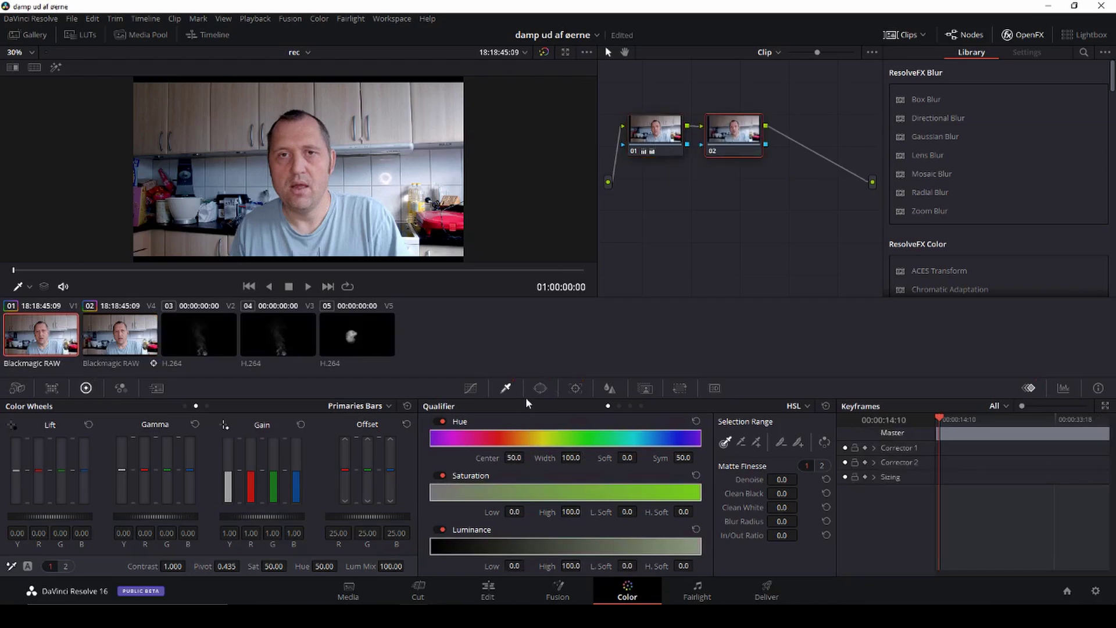
pyautogui.click(540, 389)
pyautogui.click(454, 546)
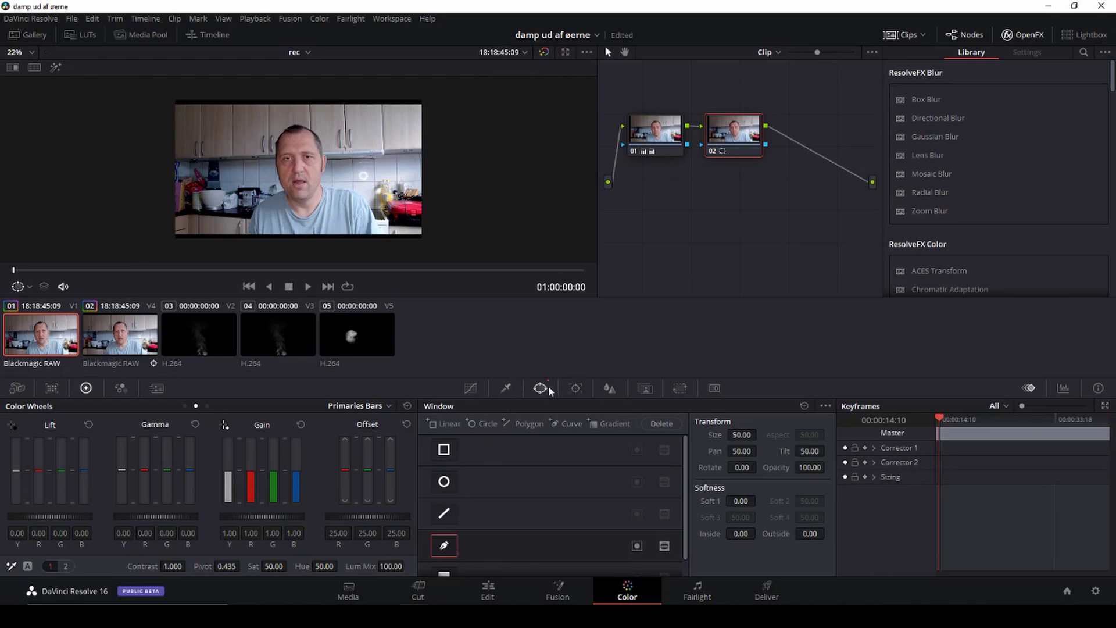
pyautogui.click(443, 546)
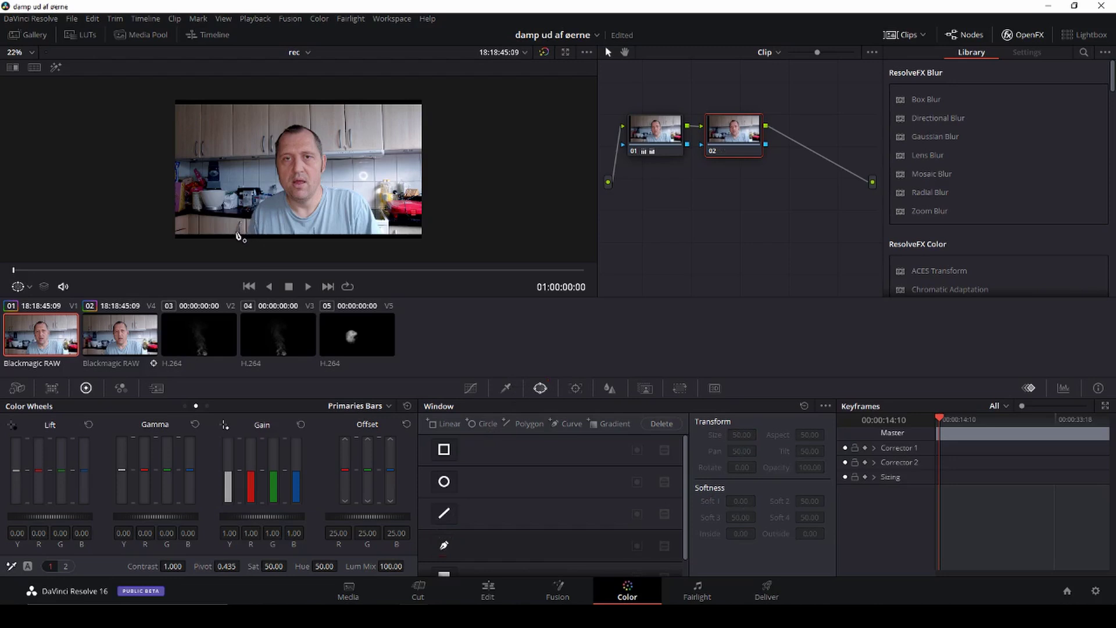
pyautogui.click(442, 545)
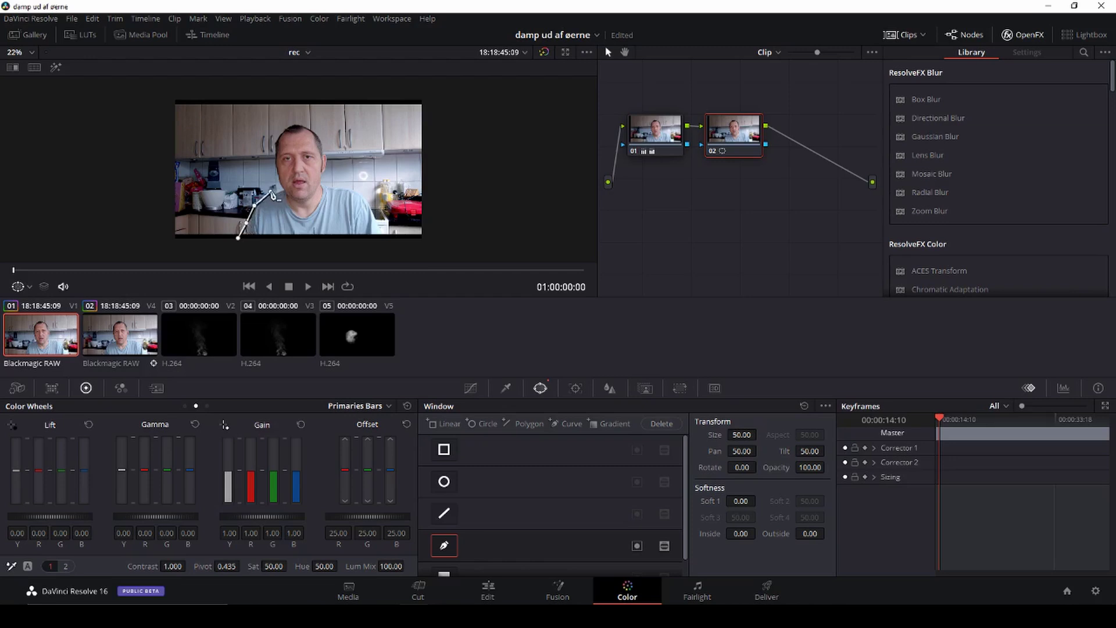
# Draw the curve mask points around the man's head and shoulders.
pyautogui.click(279, 187)
pyautogui.click(314, 125)
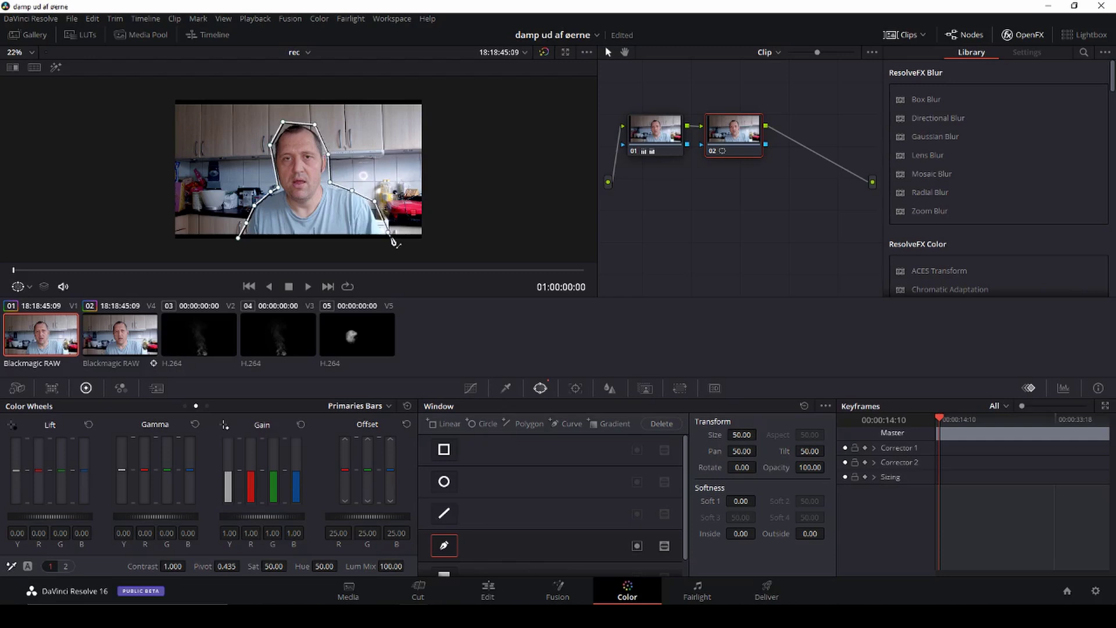
pyautogui.click(435, 251)
pyautogui.click(458, 88)
pyautogui.click(147, 86)
pyautogui.click(146, 251)
pyautogui.click(218, 254)
pyautogui.click(239, 238)
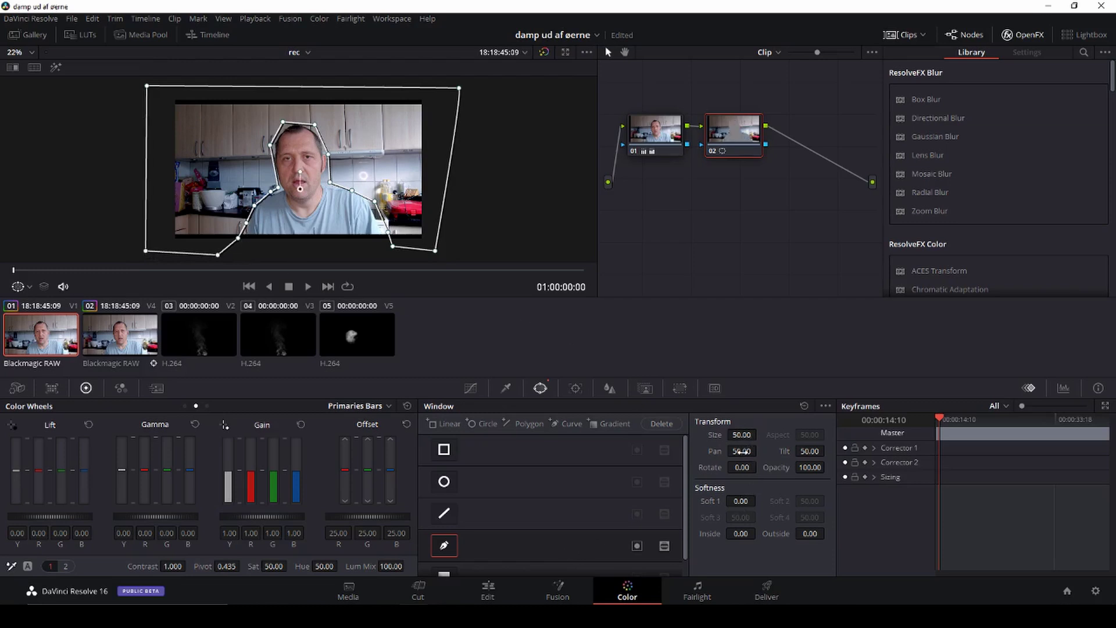
# Set the mask Pan to 50 and raise its Inside softness.
pyautogui.moveTo(759, 451); pyautogui.dragTo(747, 493)
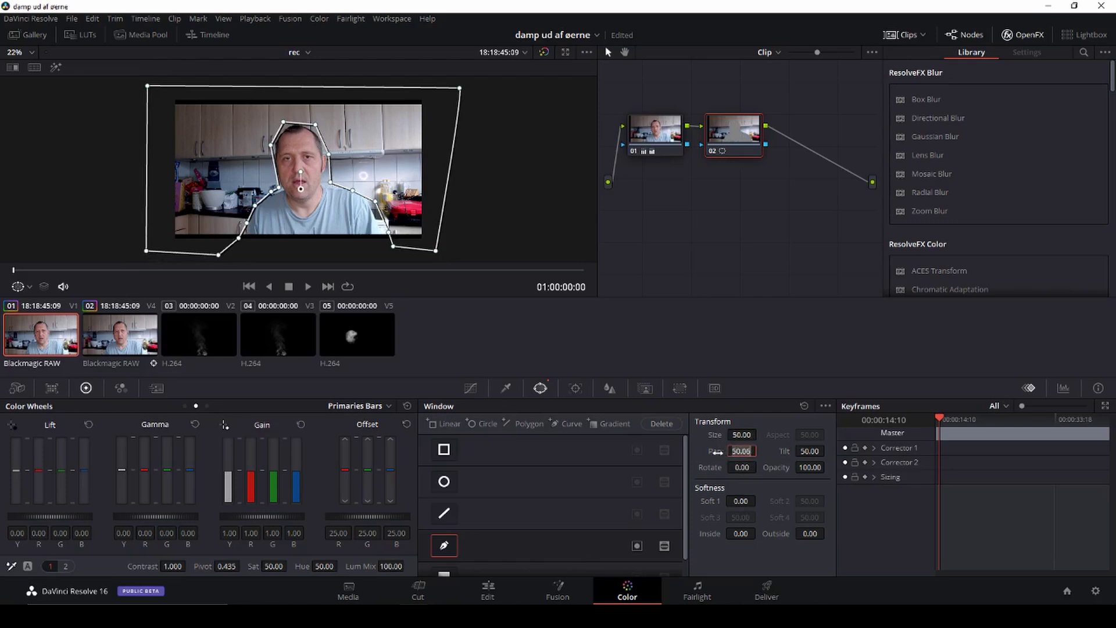
pyautogui.write('50')
pyautogui.press('Return')
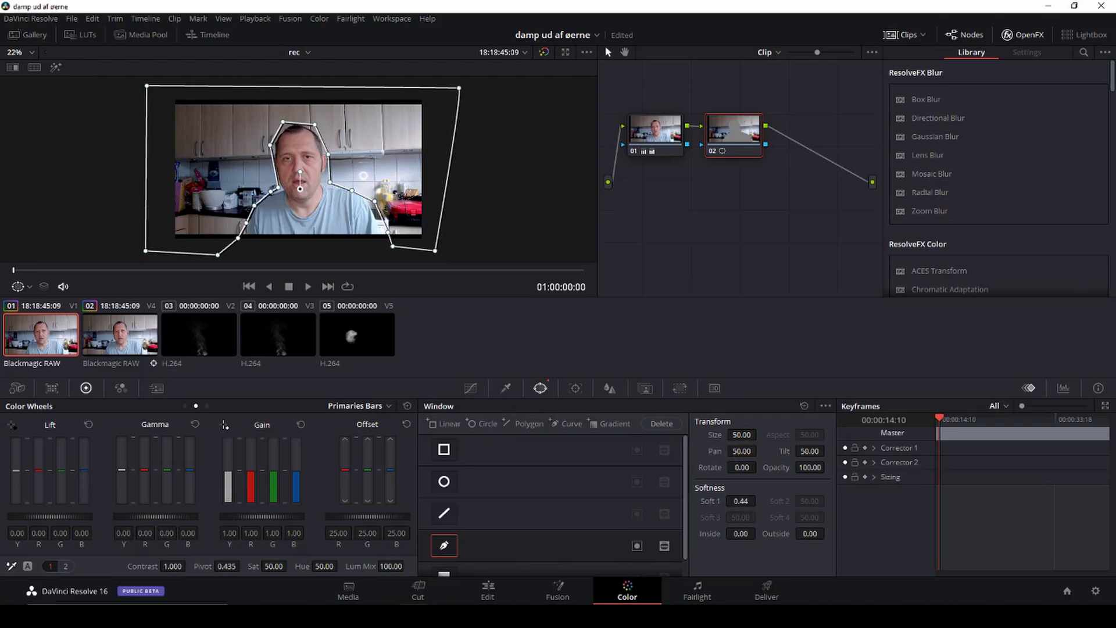
pyautogui.moveTo(741, 533); pyautogui.dragTo(815, 535)
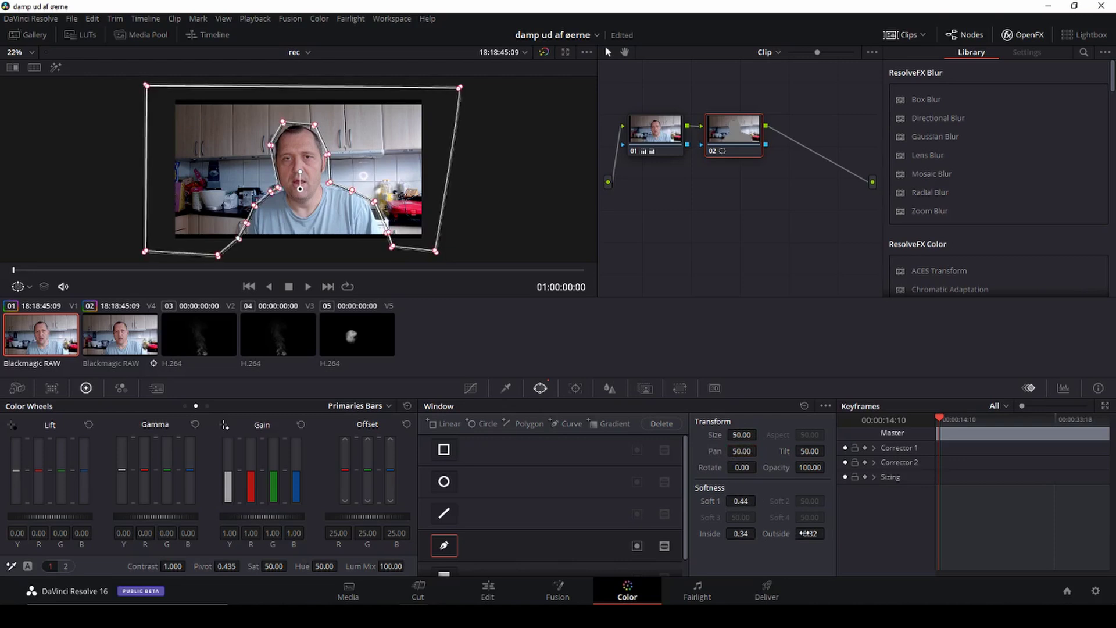
# Track node 02's head-and-shoulders mask forward to the end of the clip.
pyautogui.click(575, 388)
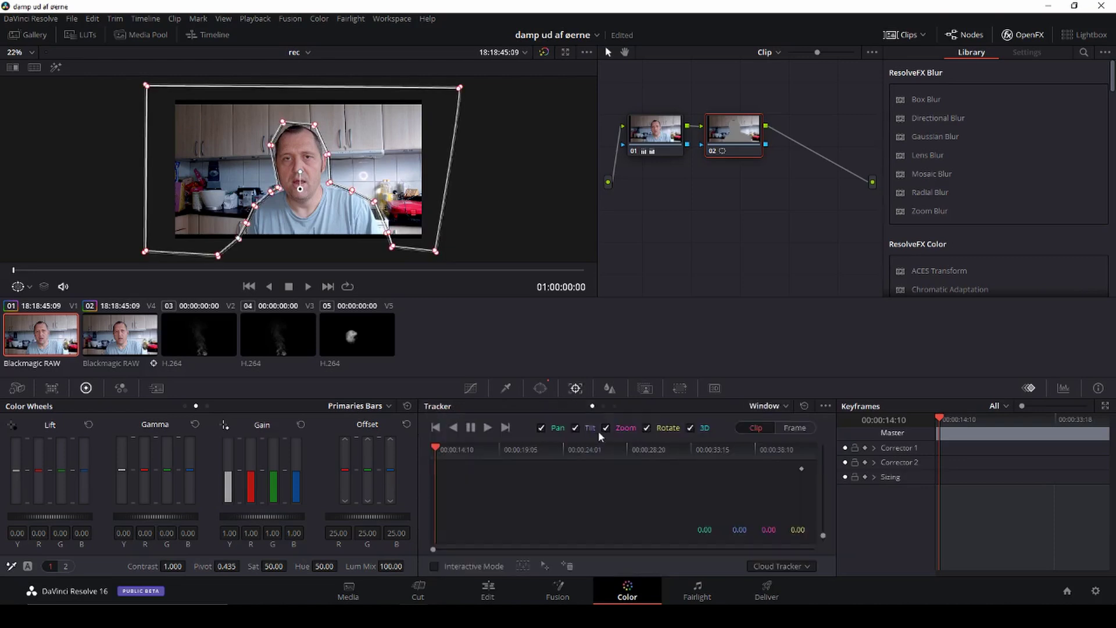
pyautogui.click(486, 427)
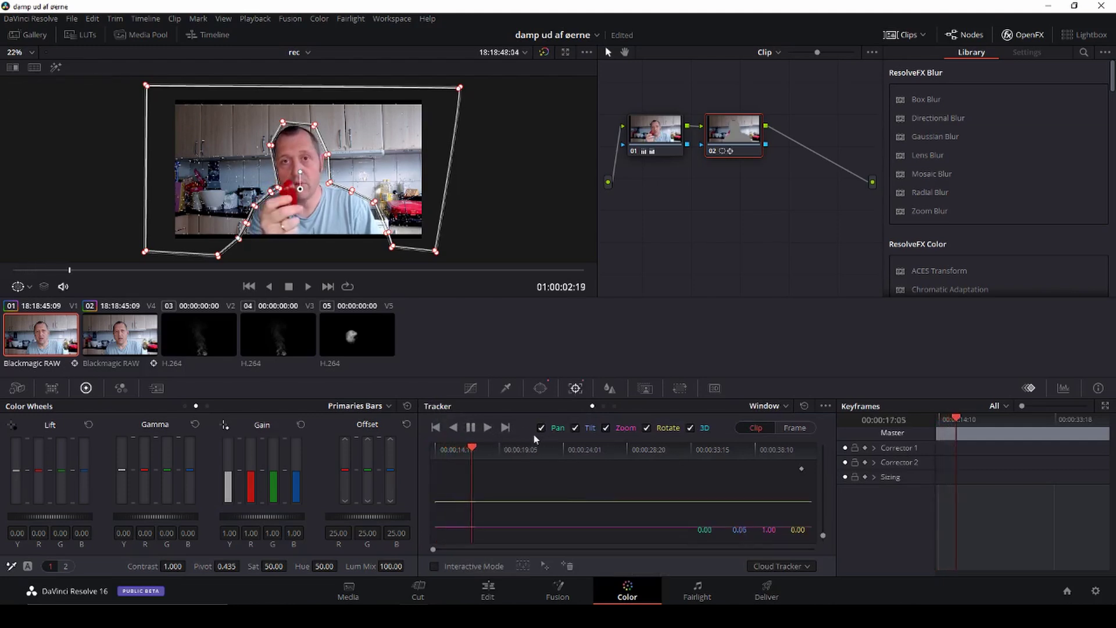
pyautogui.click(471, 429)
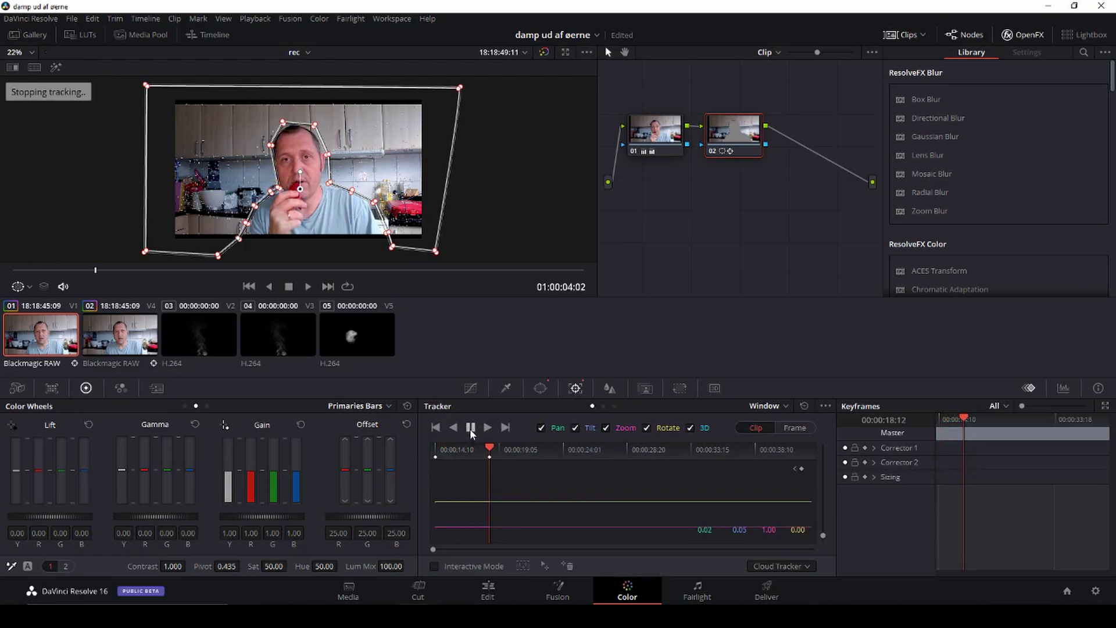
pyautogui.click(487, 428)
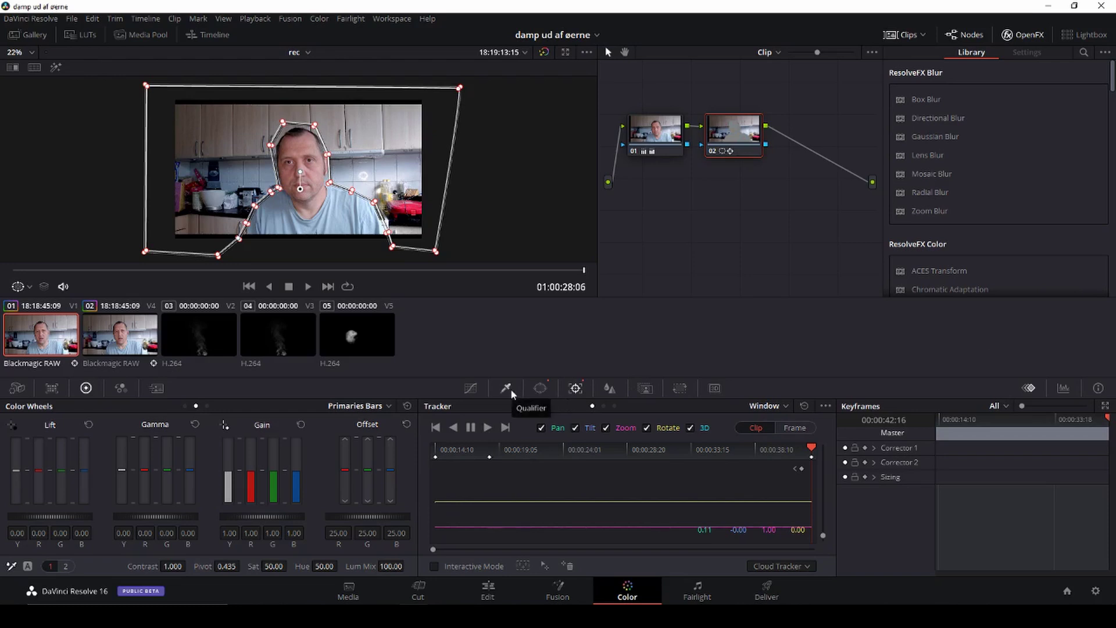
# Blur the background at radius 0.68, then return to the Edit page at 01:00:06:20.
pyautogui.click(610, 388)
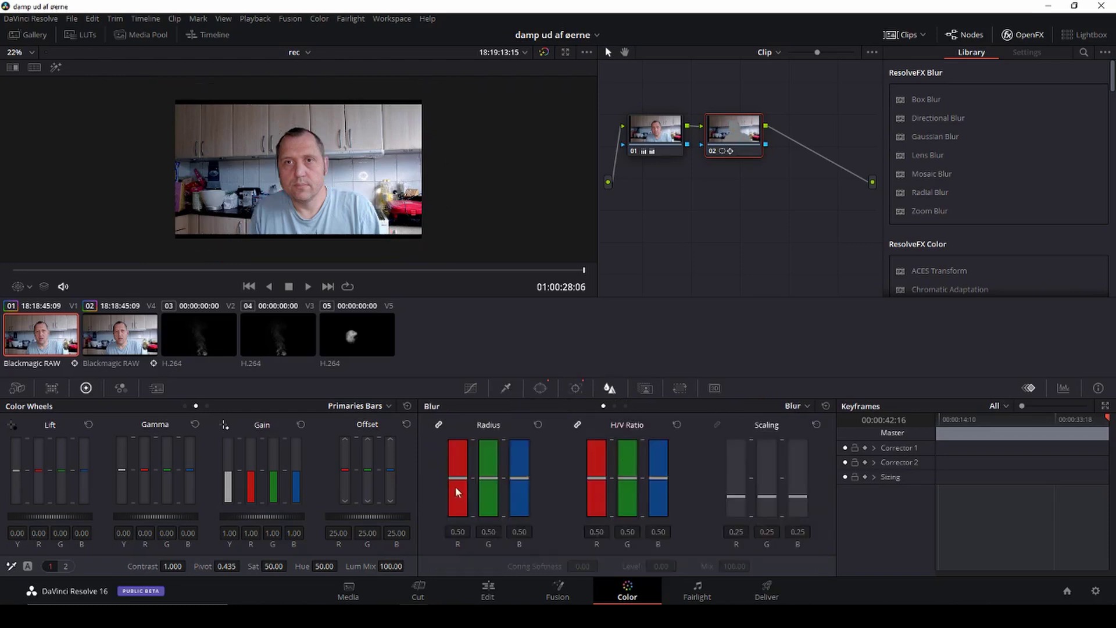
pyautogui.moveTo(457, 480)
pyautogui.mouseDown()
pyautogui.moveTo(459, 430)
pyautogui.moveTo(457, 530)
pyautogui.moveTo(457, 466)
pyautogui.mouseUp()
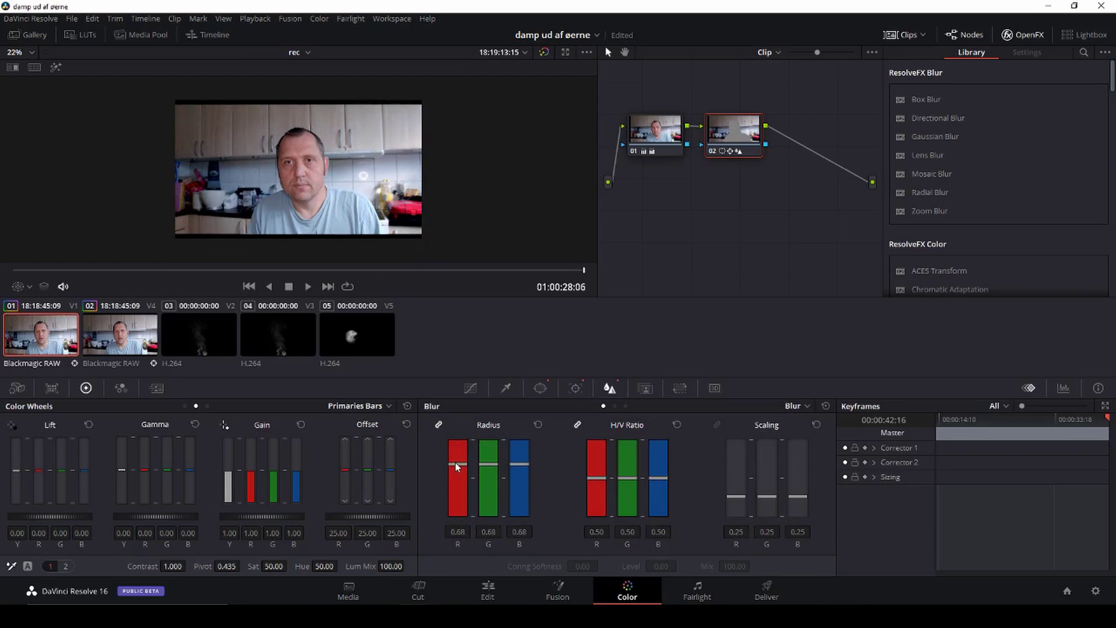
pyautogui.click(488, 589)
pyautogui.moveTo(452, 380); pyautogui.dragTo(213, 376)
pyautogui.press('space')
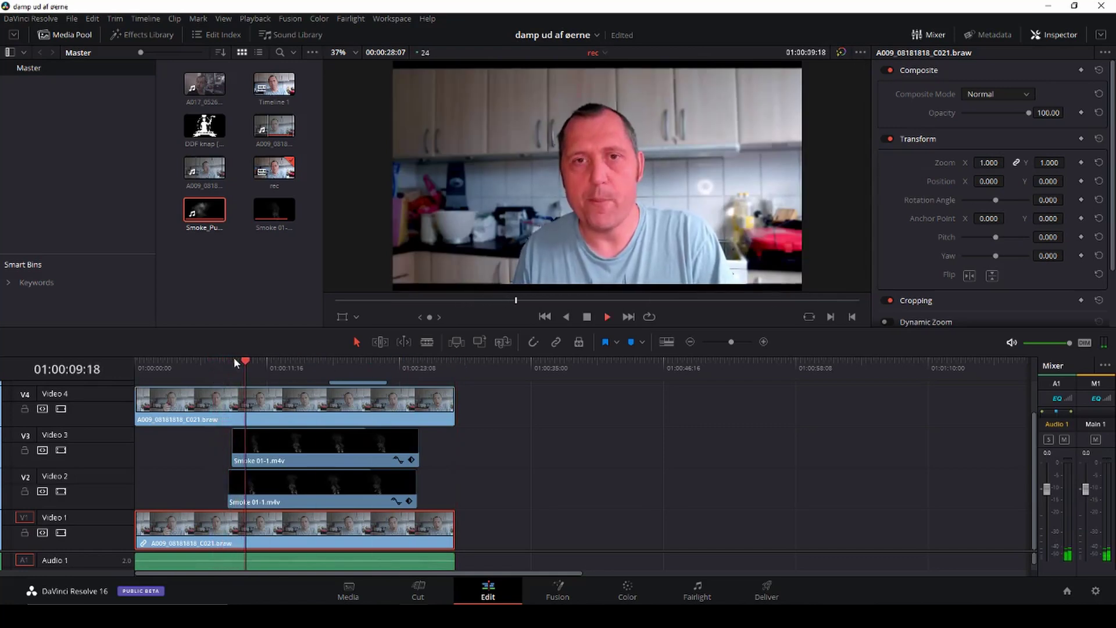
pyautogui.press('space')
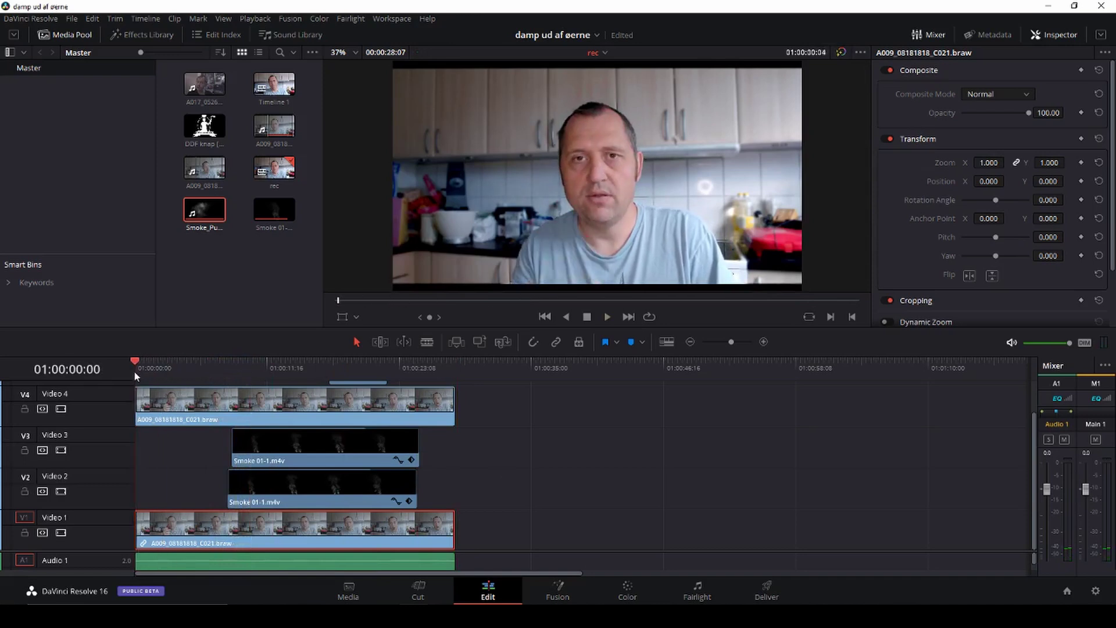